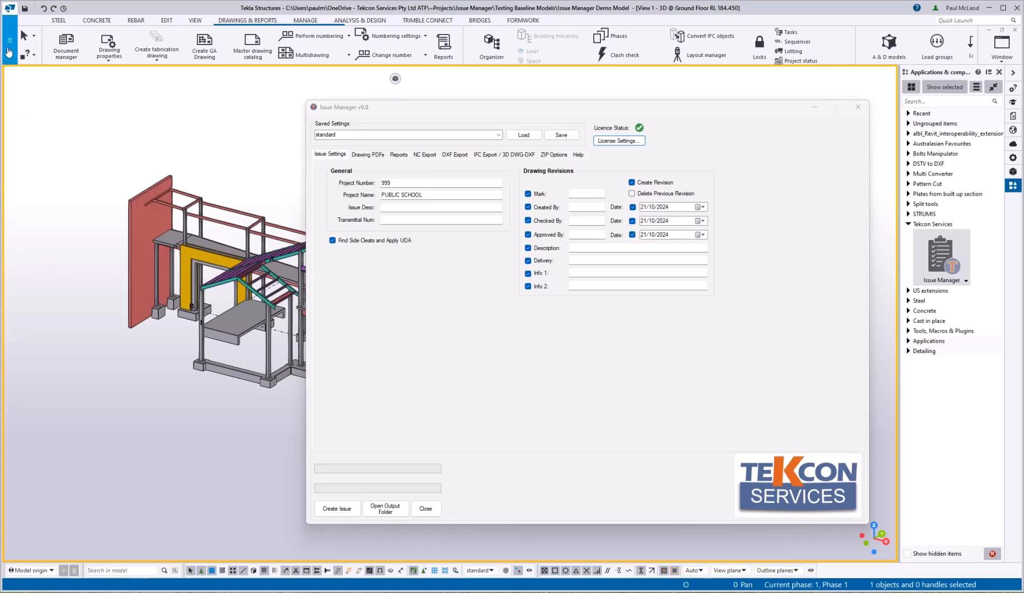
Step: Open the project properties to compare project 999, PUBLIC SCHOOL, with Issue Manager's General fields
{"action": "left_click", "coordinate": [8, 46]}
{"action": "left_click", "coordinate": [63, 220]}
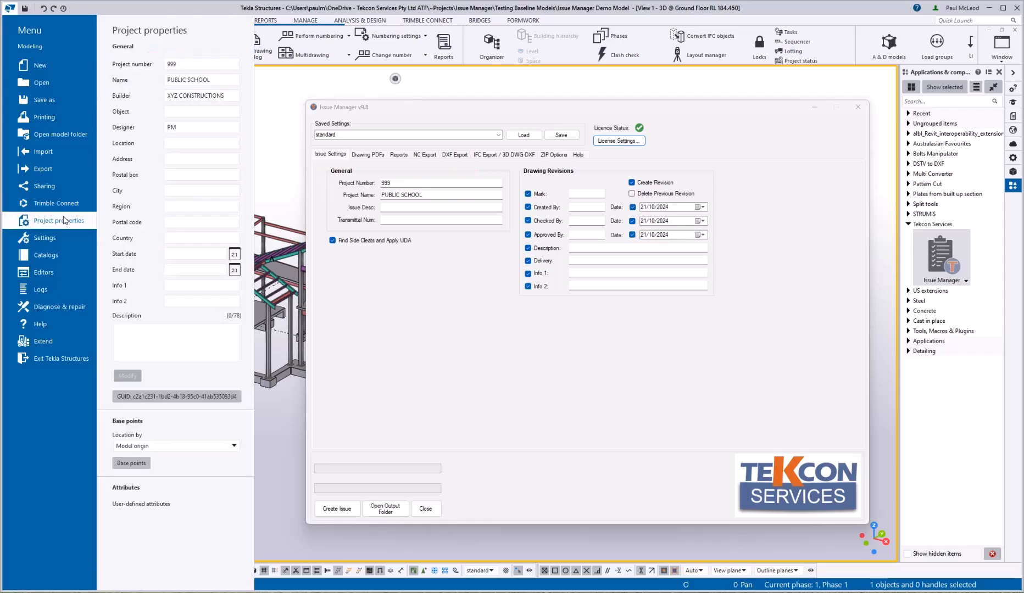
{"action": "left_click", "coordinate": [283, 447]}
{"action": "left_click", "coordinate": [404, 205]}
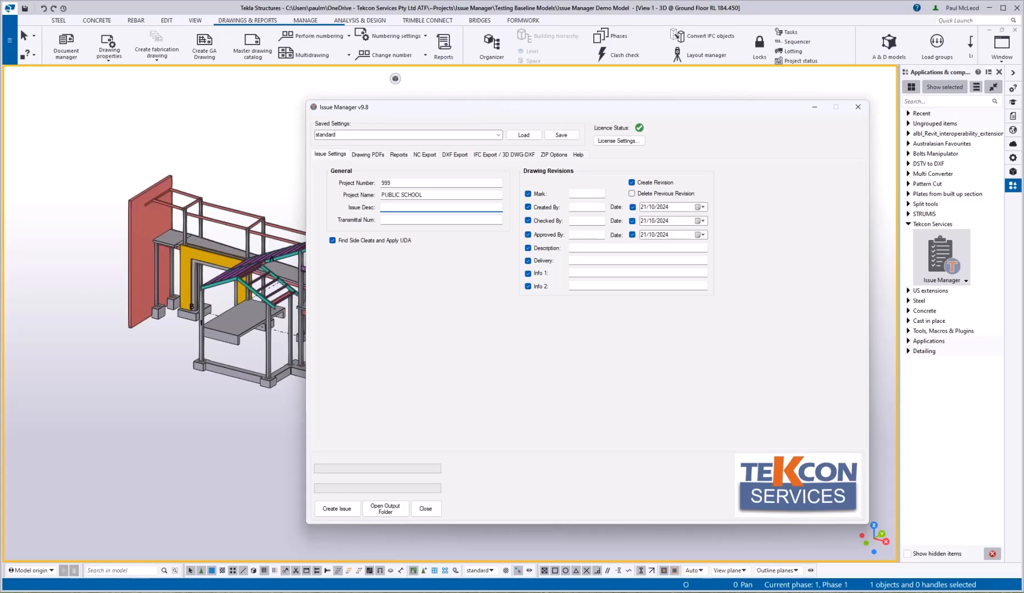
Step: Enter issue description IFC REV 0 and transmittal number 001
{"action": "type", "text": "IFC REV 0"}
{"action": "left_click", "coordinate": [402, 220]}
{"action": "type", "text": "00"}
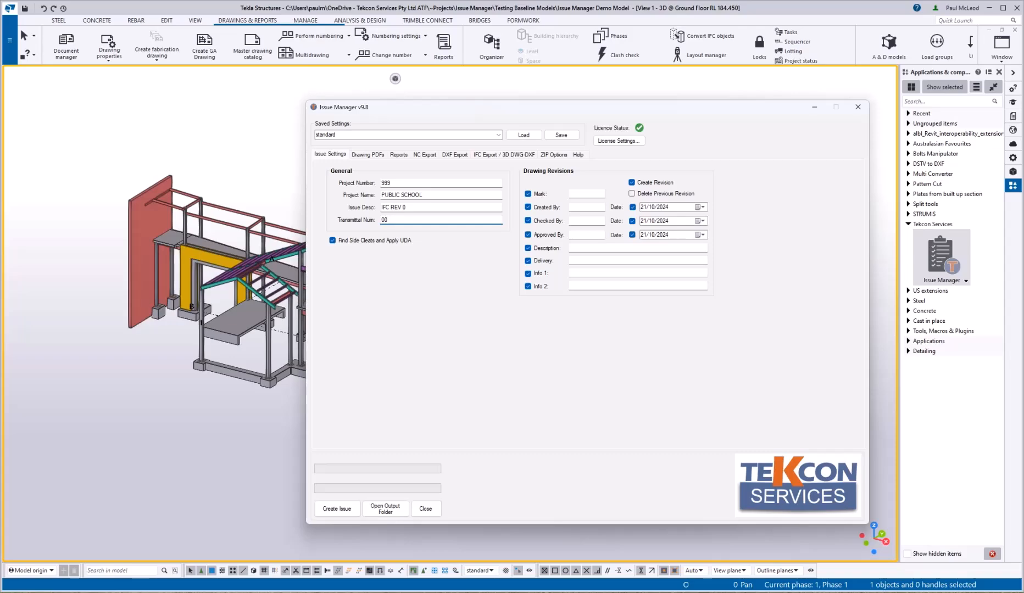
{"action": "type", "text": "1"}
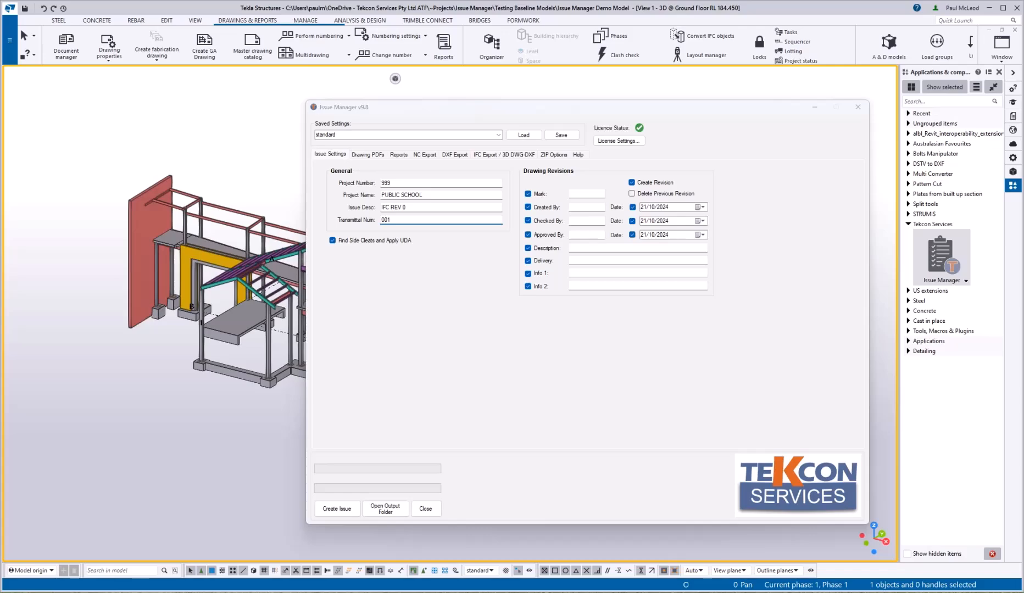
Step: Set revision mark 0, the creator's initials and description ISSUED FOR CONSTRUCTION
{"action": "left_click", "coordinate": [588, 201]}
{"action": "type", "text": "0"}
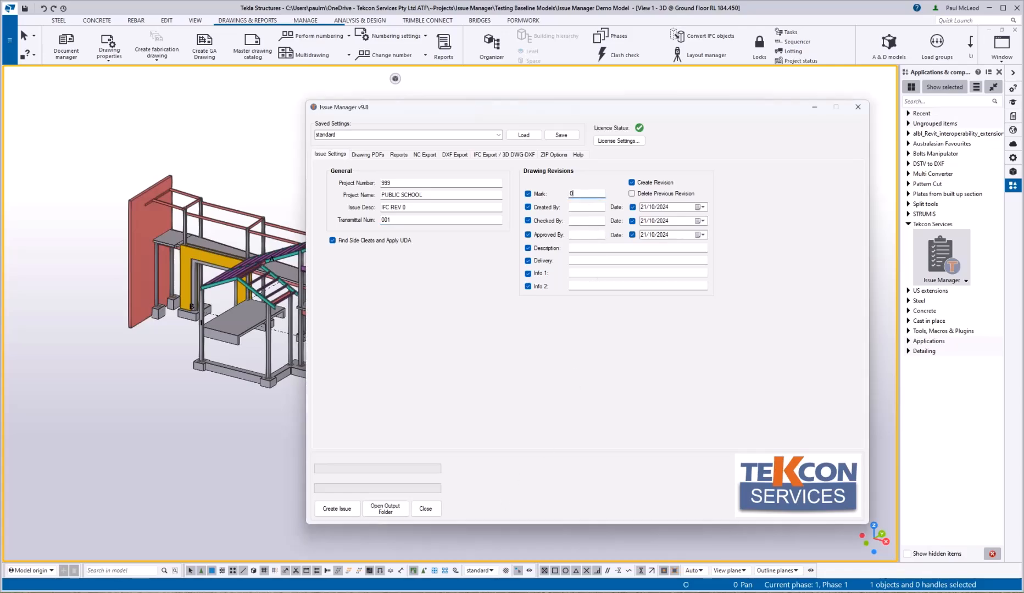
{"action": "left_click", "coordinate": [586, 208]}
{"action": "type", "text": "ME"}
{"action": "left_click", "coordinate": [595, 247]}
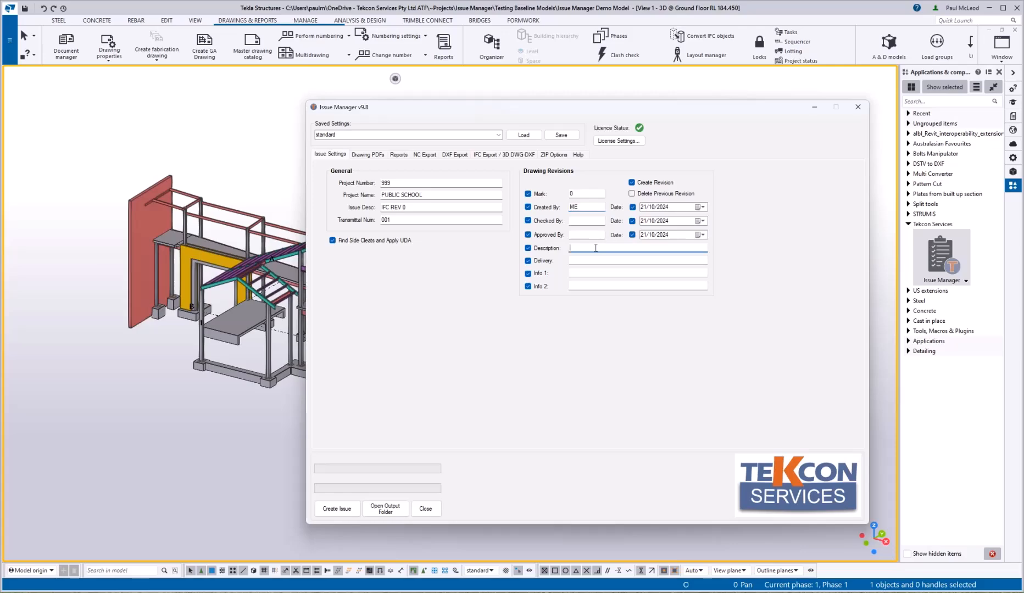
{"action": "type", "text": "ISSUED FOR CONSTRUCTION"}
Step: Switch to the Drawing PDFs settings of Issue Manager
{"action": "left_click", "coordinate": [375, 156]}
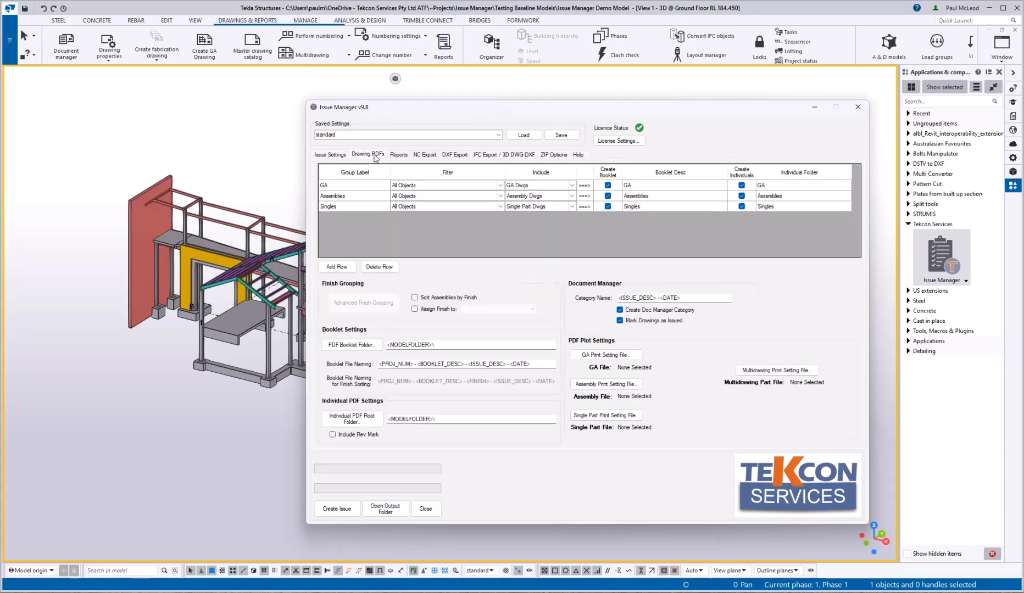
{"action": "left_click_drag", "start_coordinate": [292, 156], "coordinate": [302, 231]}
{"action": "left_click_drag", "start_coordinate": [290, 230], "coordinate": [855, 229]}
{"action": "left_click_drag", "start_coordinate": [874, 156], "coordinate": [851, 230]}
{"action": "left_click_drag", "start_coordinate": [286, 159], "coordinate": [888, 158]}
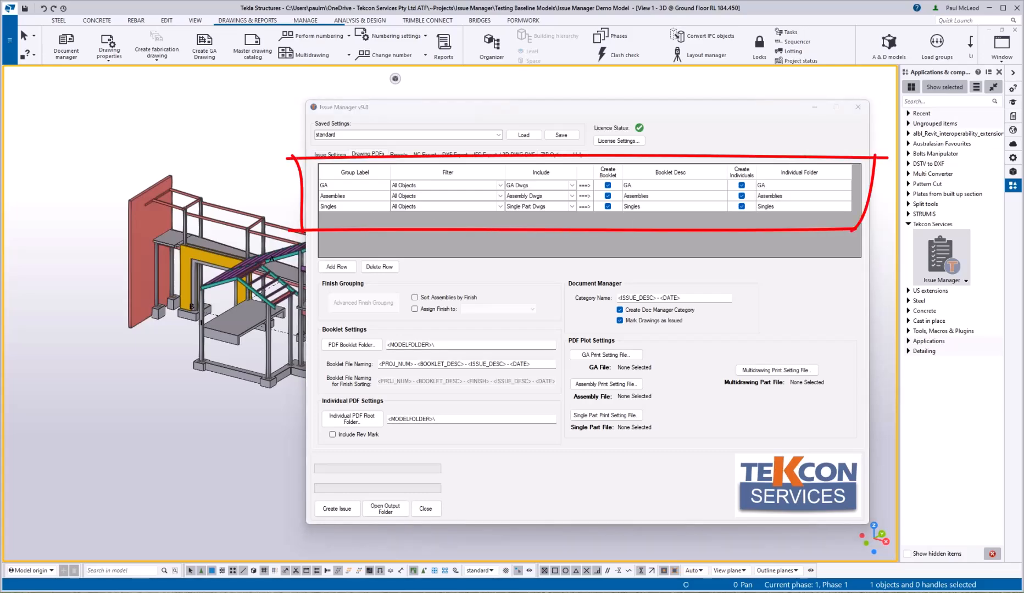
{"action": "key", "text": "Escape"}
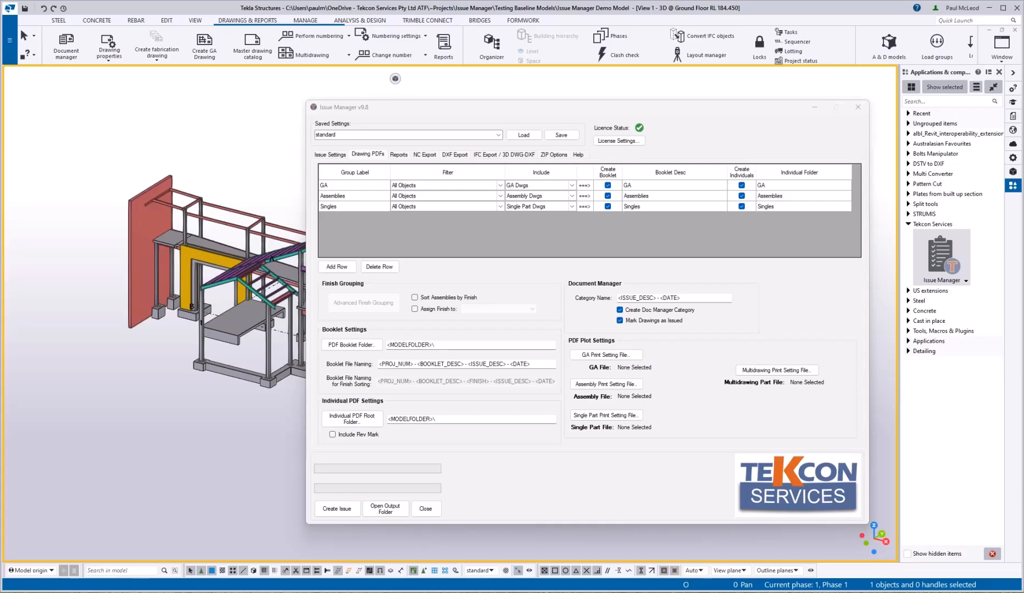
Step: Rename drawing group GA to Marking Plans and Singles to Fittings
{"action": "left_click", "coordinate": [321, 186]}
{"action": "type", "text": "Marking Plans"}
{"action": "left_click", "coordinate": [341, 206]}
{"action": "type", "text": "Fittings"}
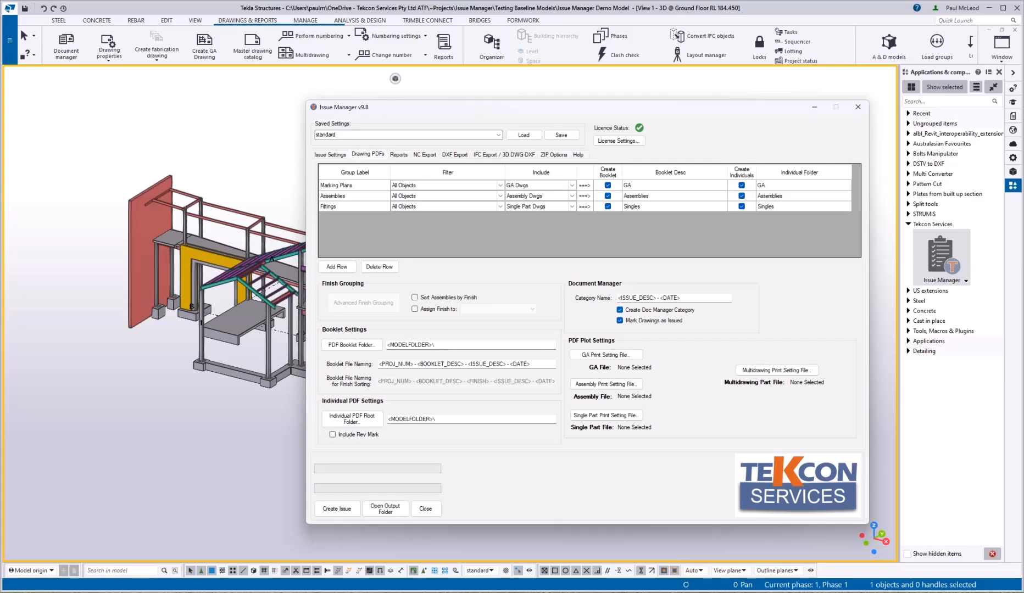
Step: Check the first group's filter list without changing it, then select its drawing type cell
{"action": "left_click", "coordinate": [501, 186]}
{"action": "left_click", "coordinate": [501, 185]}
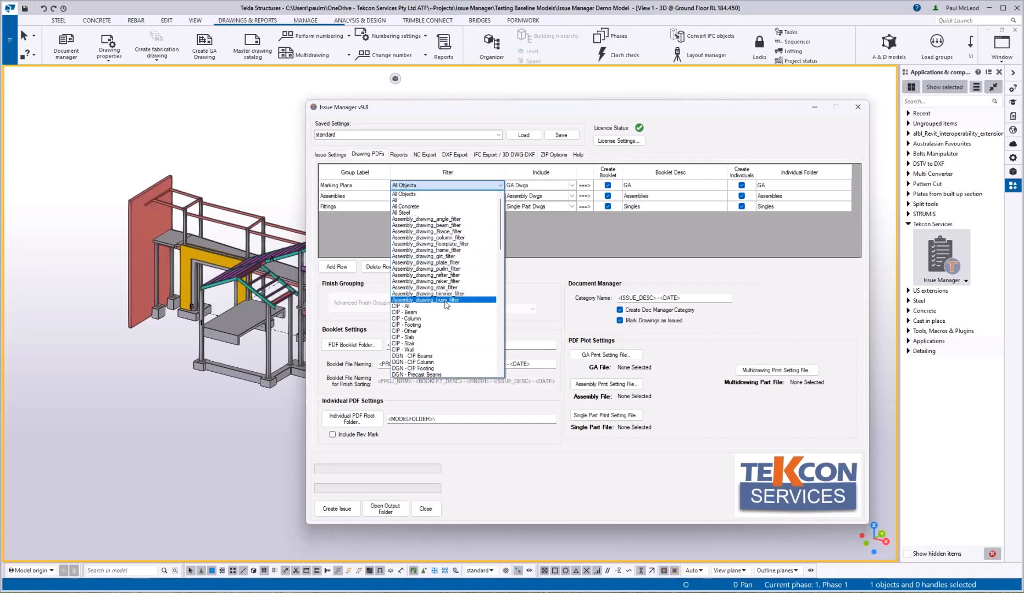
{"action": "left_click", "coordinate": [535, 239]}
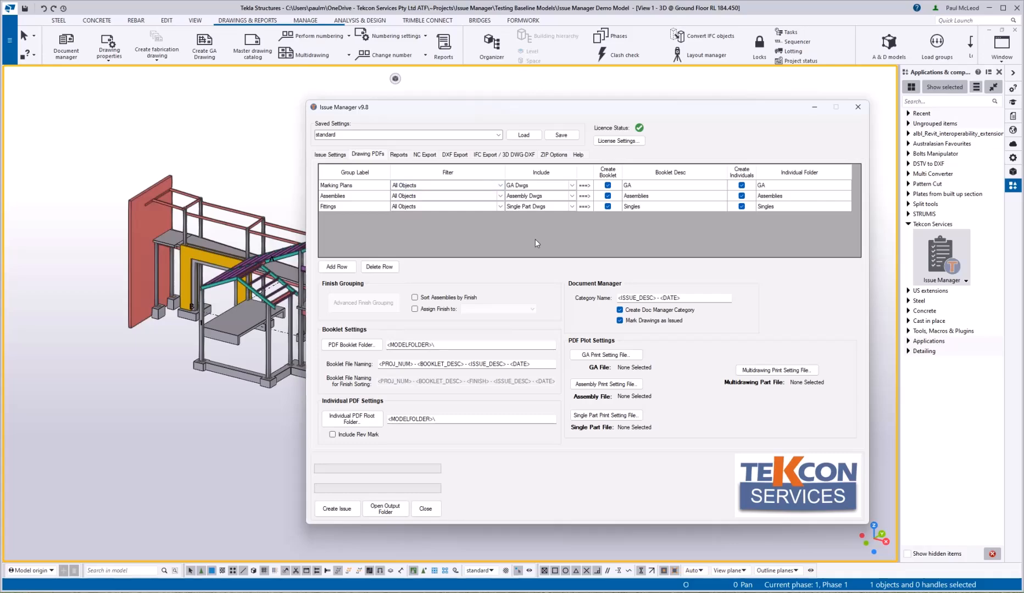
{"action": "left_click", "coordinate": [573, 188]}
Step: Set the Marking Plans group's booklet description and individual folder to 'Marking Plans'
{"action": "left_click", "coordinate": [640, 186]}
{"action": "type", "text": "Marking Plans"}
{"action": "left_click", "coordinate": [764, 186]}
{"action": "type", "text": "Marking Plans"}
Step: Set the Fittings group's booklet description and folder to 'Fittings', then minimize Issue Manager
{"action": "left_click", "coordinate": [679, 207]}
{"action": "type", "text": "Fittings"}
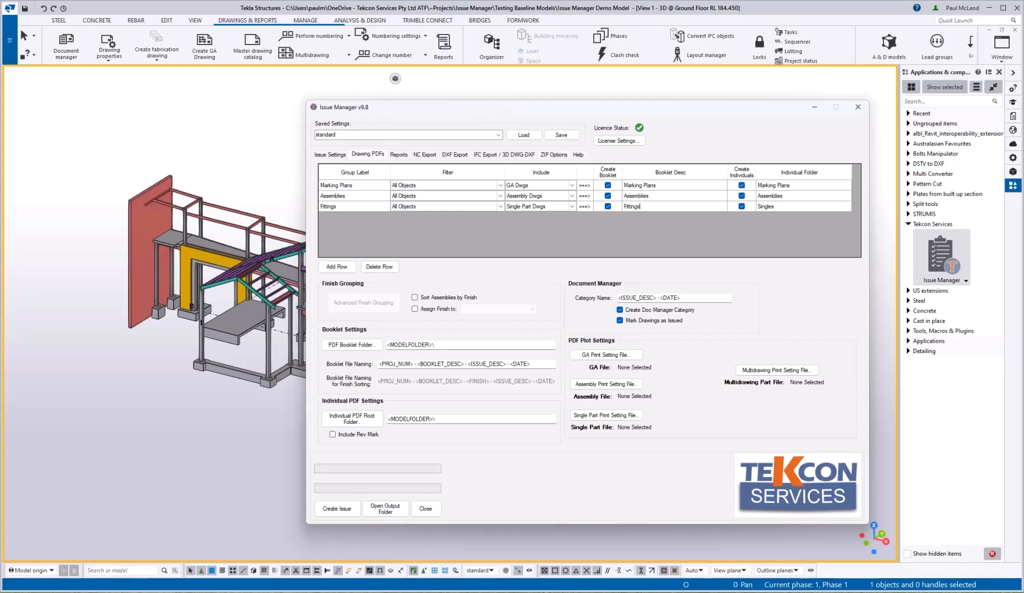
{"action": "left_click", "coordinate": [760, 208]}
{"action": "type", "text": "Fitti"}
{"action": "left_click", "coordinate": [814, 108]}
Step: Start a new selection filter with the condition part Material equals G450
{"action": "left_click", "coordinate": [506, 570]}
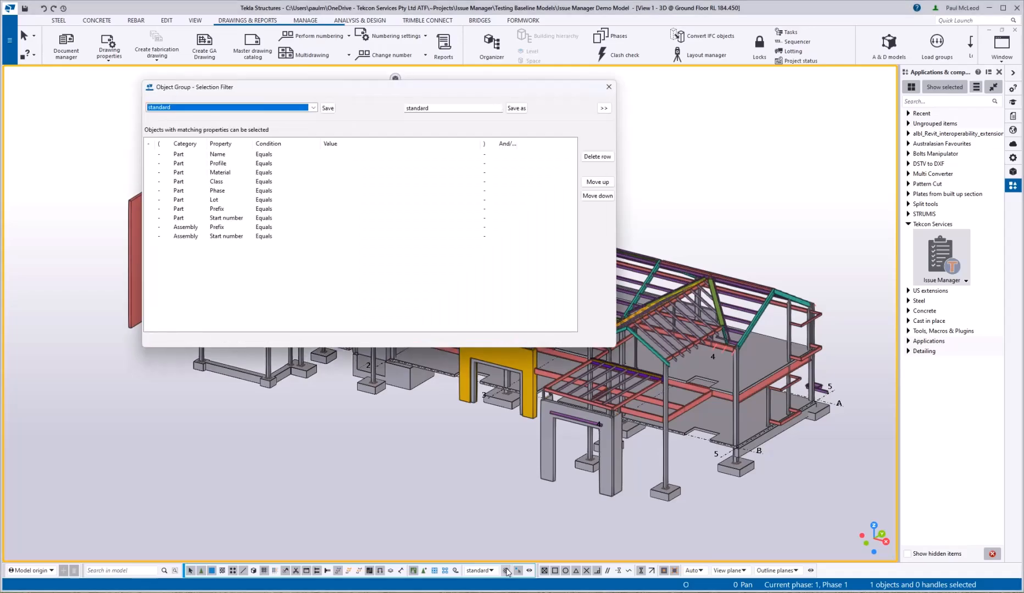
{"action": "left_click", "coordinate": [598, 220]}
{"action": "left_click", "coordinate": [598, 142]}
{"action": "left_click", "coordinate": [229, 155]}
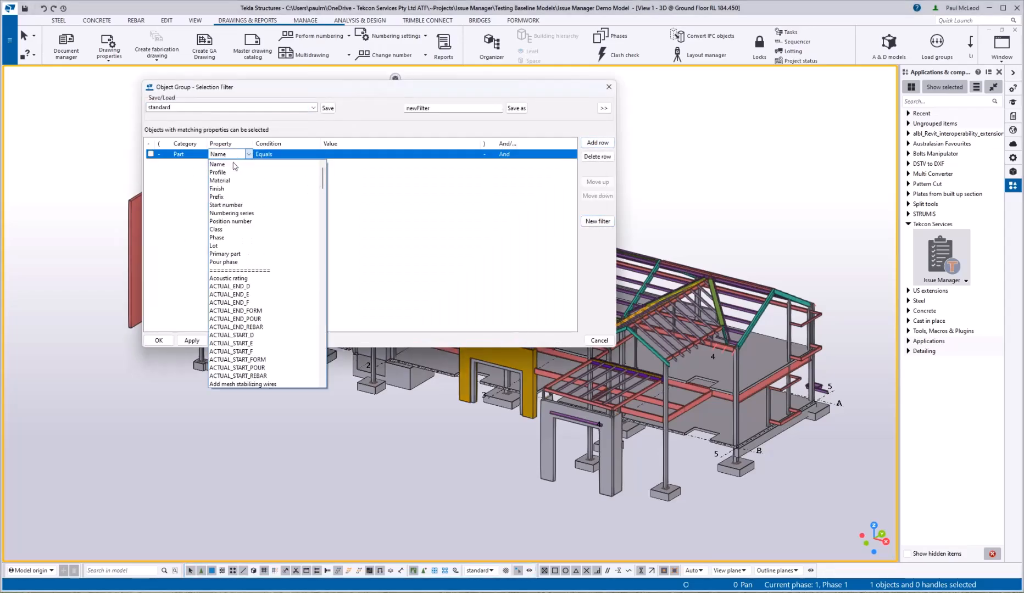
{"action": "left_click", "coordinate": [234, 182]}
{"action": "left_click", "coordinate": [338, 155]}
{"action": "type", "text": "G450"}
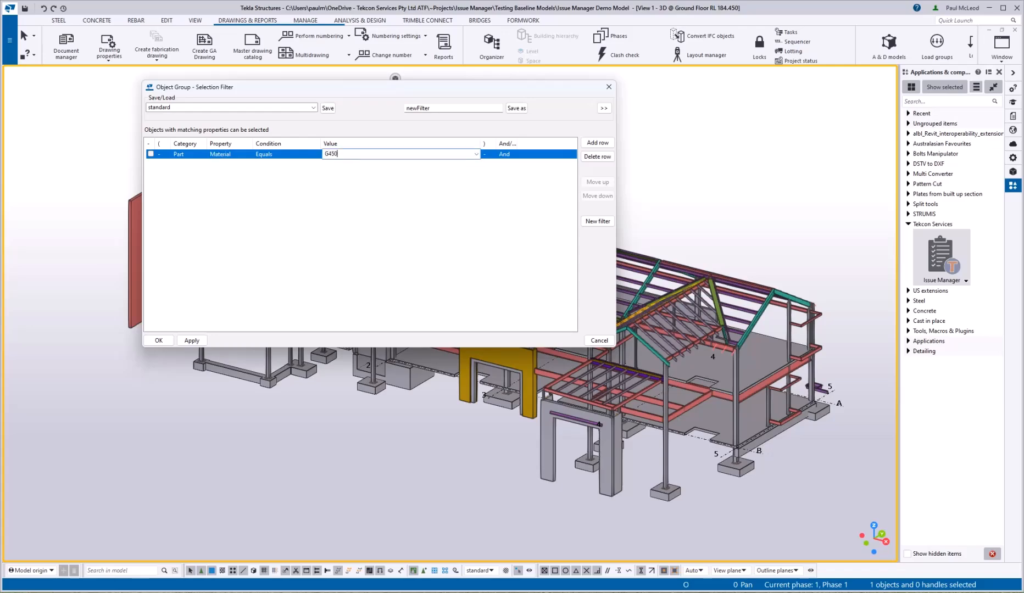
Step: Save the filter as ColdRolled and close the filter settings
{"action": "double_click", "coordinate": [434, 108]}
{"action": "type", "text": "C"}
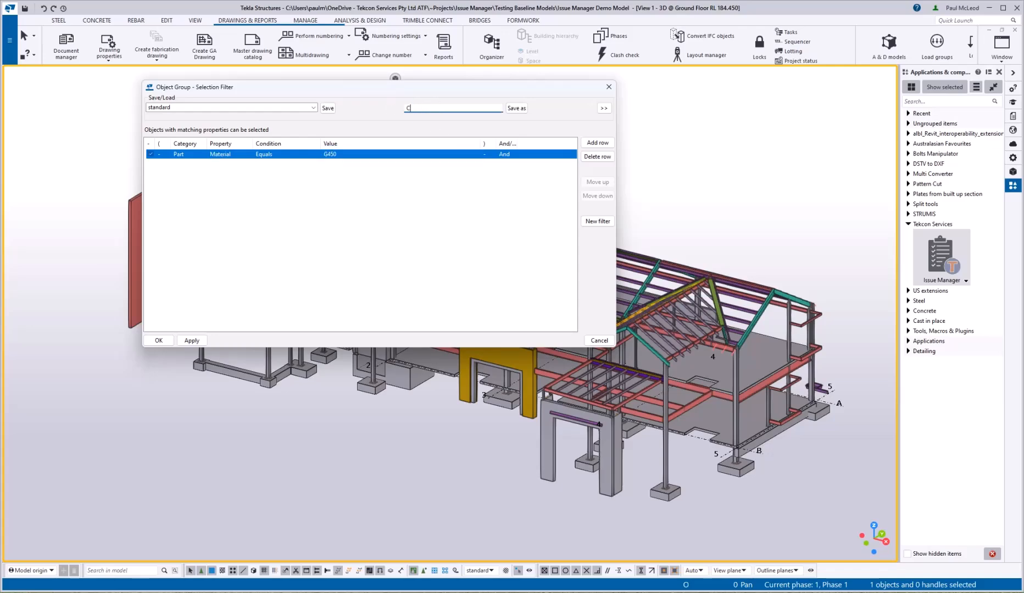
{"action": "type", "text": "oldRolled"}
{"action": "left_click", "coordinate": [518, 109]}
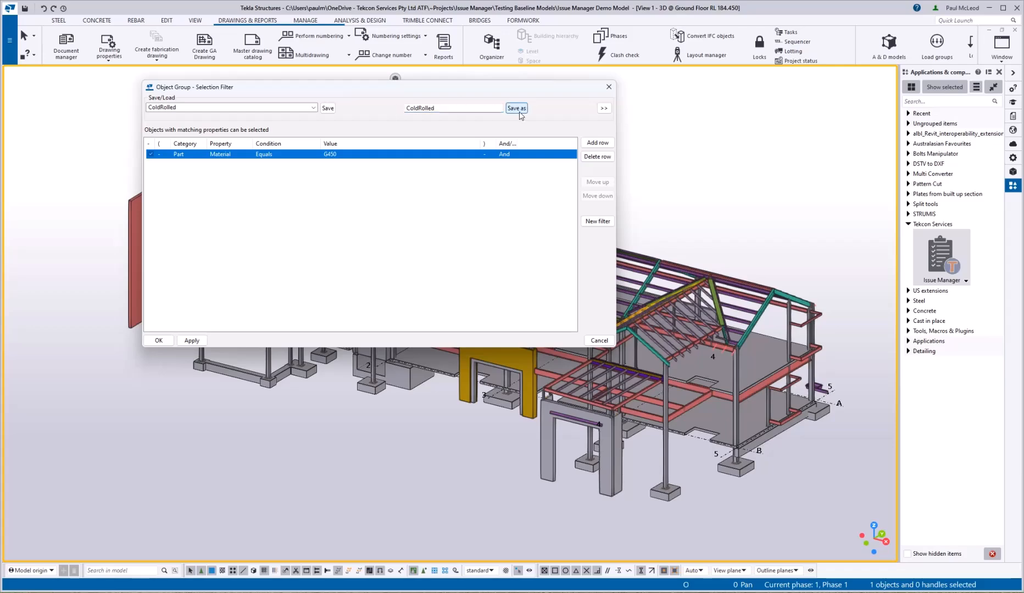
{"action": "left_click", "coordinate": [608, 87]}
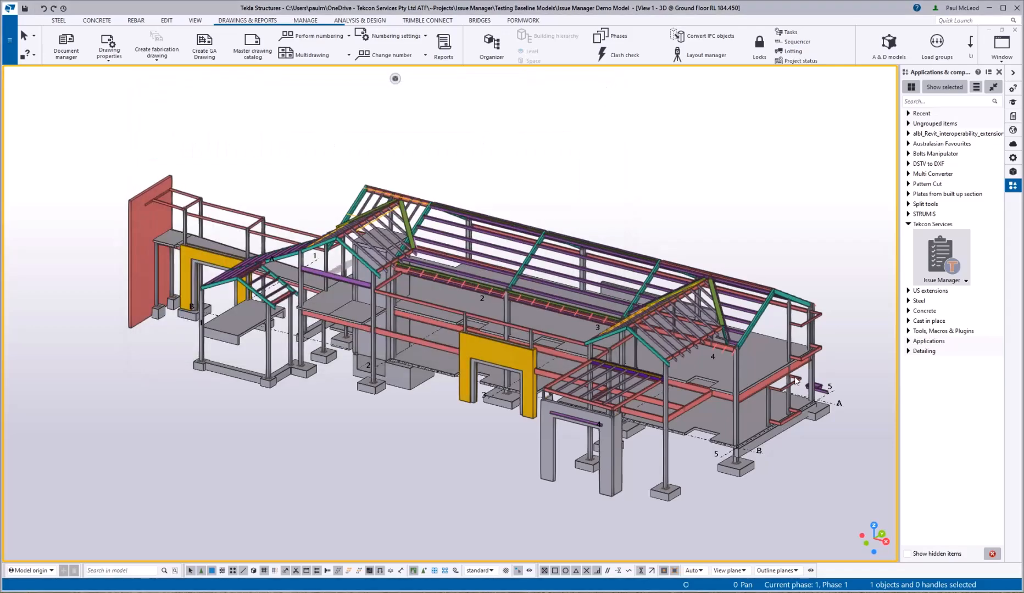
Step: Restore Issue Manager and add a Cold Rolled drawing group using the ColdRolled filter
{"action": "left_click", "coordinate": [809, 588]}
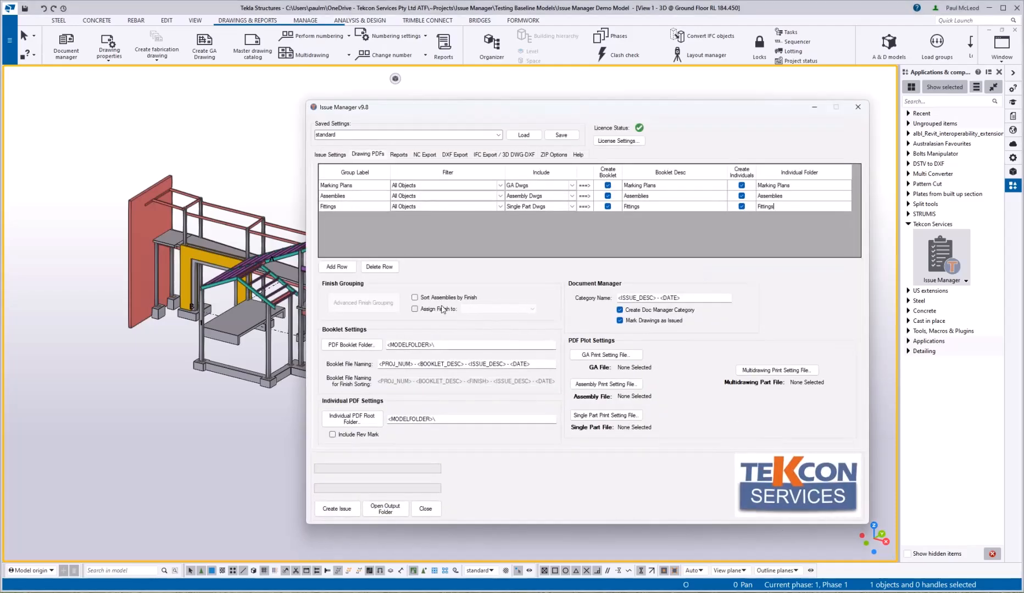
{"action": "left_click", "coordinate": [345, 267]}
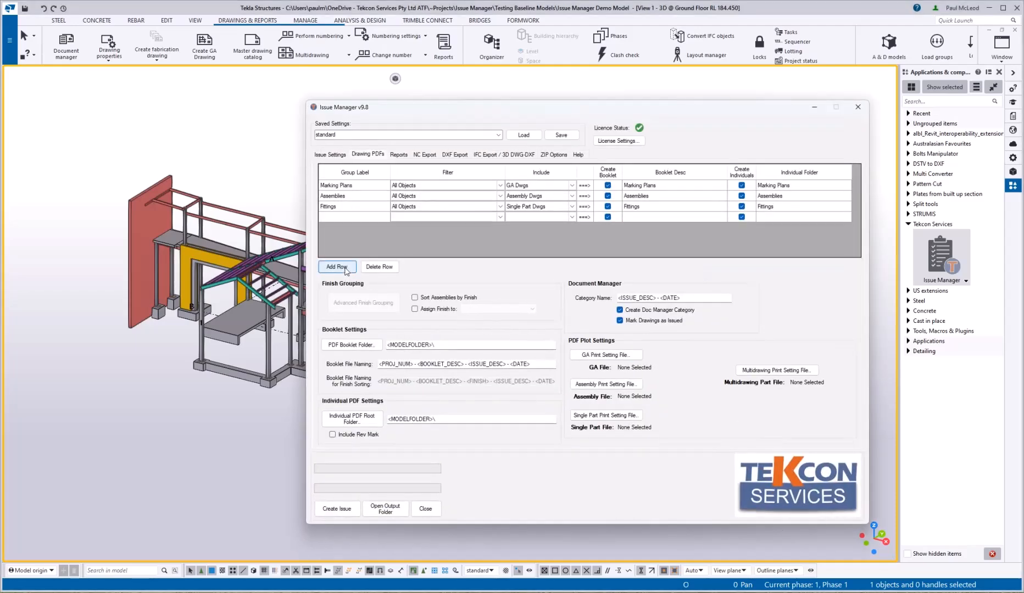
{"action": "type", "text": "Cold Rolled"}
{"action": "left_click", "coordinate": [489, 218]}
{"action": "left_click", "coordinate": [500, 217]}
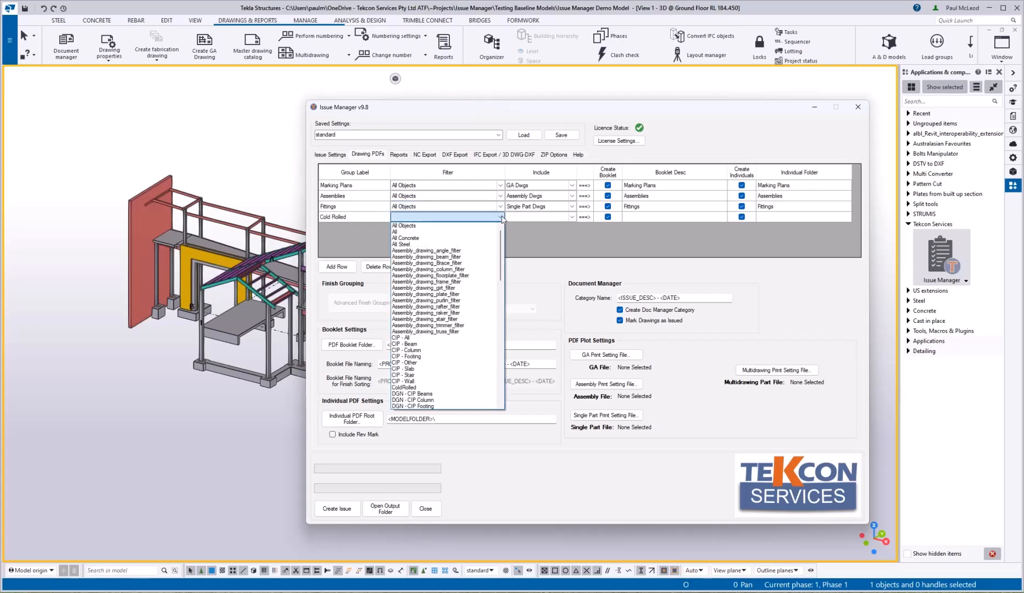
{"action": "left_click", "coordinate": [418, 387]}
Step: Include Assembly Dwgs for Cold Rolled and set its booklet description and folder to Cold Rolled
{"action": "left_click", "coordinate": [570, 217]}
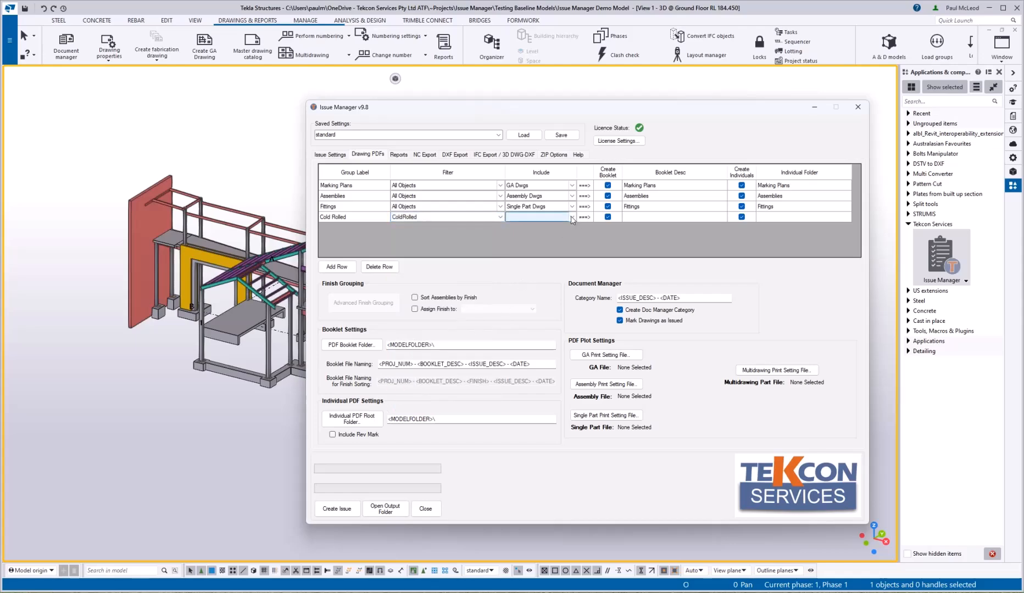
{"action": "left_click", "coordinate": [570, 217]}
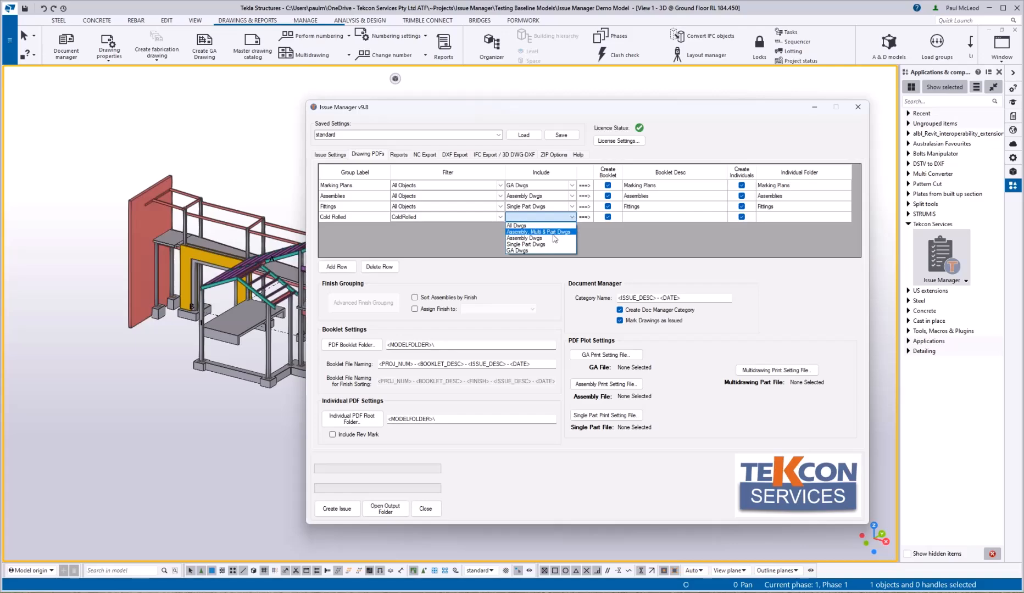
{"action": "left_click", "coordinate": [551, 238]}
{"action": "left_click", "coordinate": [640, 218]}
{"action": "type", "text": "C"}
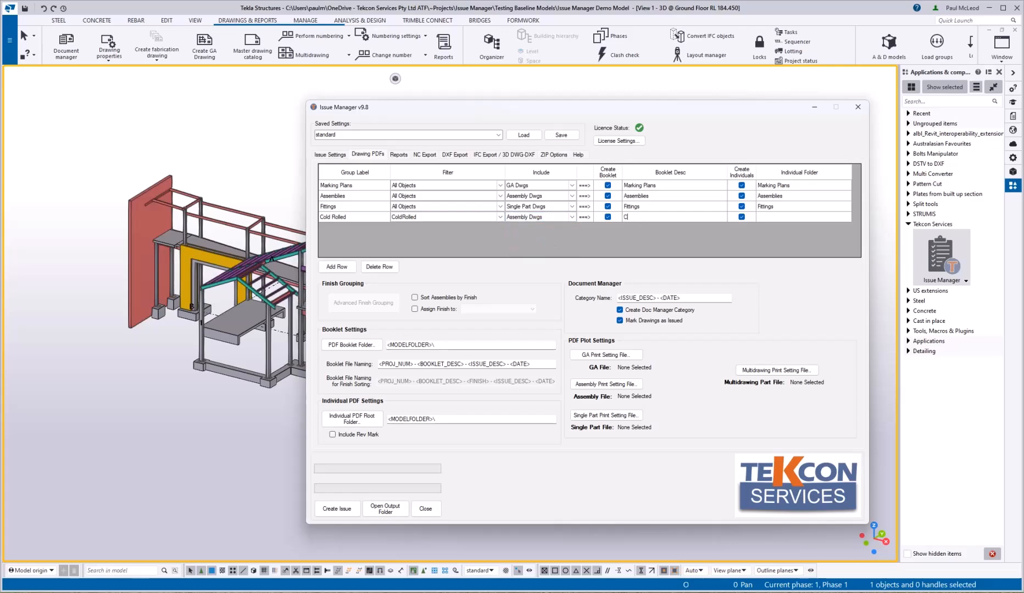
{"action": "type", "text": "old Rolled"}
{"action": "left_click", "coordinate": [785, 220]}
{"action": "type", "text": "Cold Rolled"}
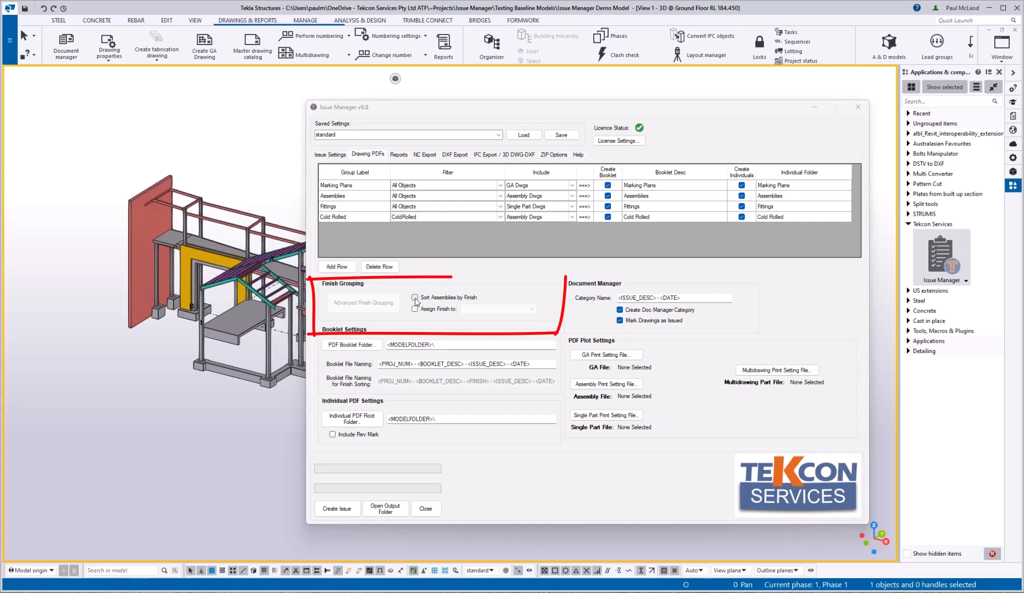
Step: Enable sorting by finish, give each finish its own group, and remove the HOT DIP GALV. group
{"action": "left_click", "coordinate": [414, 298]}
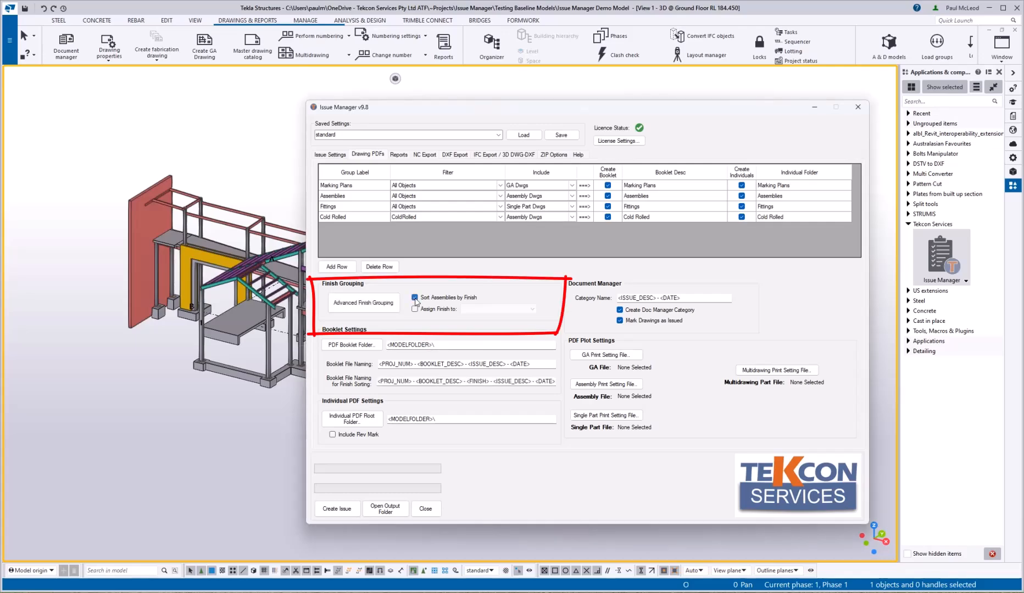
{"action": "left_click", "coordinate": [376, 305]}
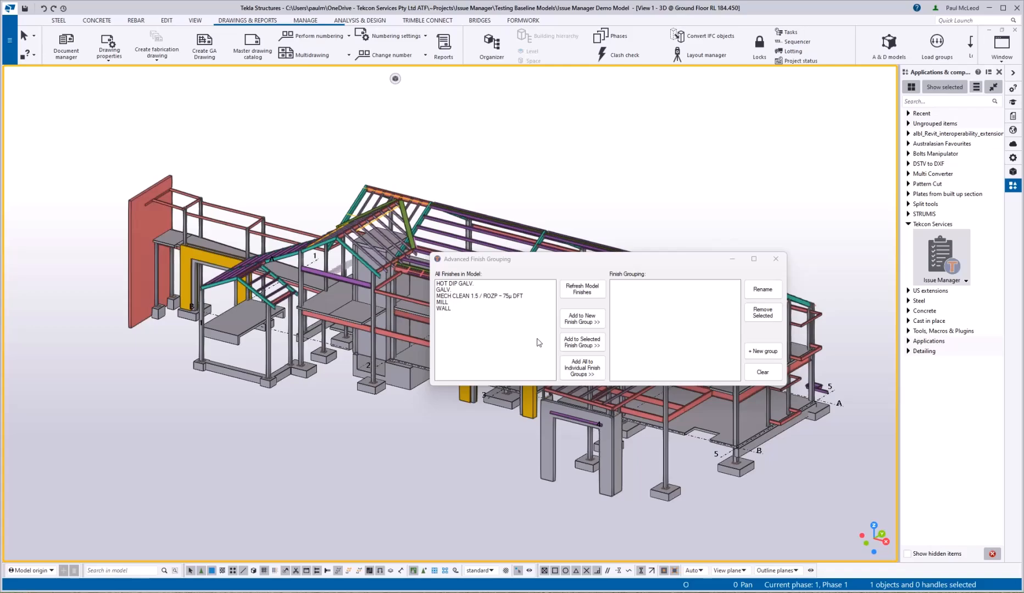
{"action": "left_click", "coordinate": [574, 368]}
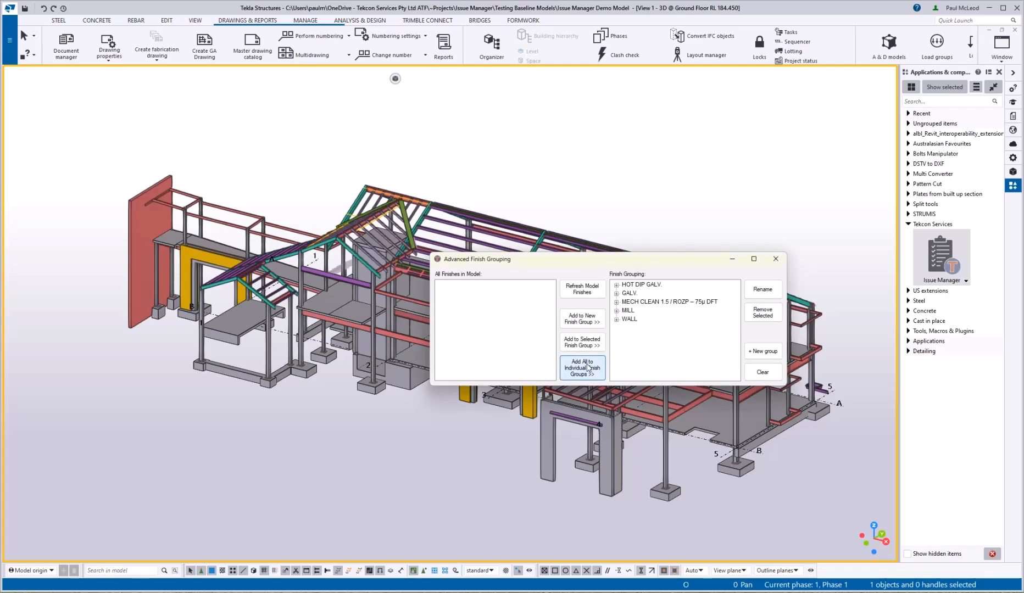
{"action": "left_click", "coordinate": [616, 293]}
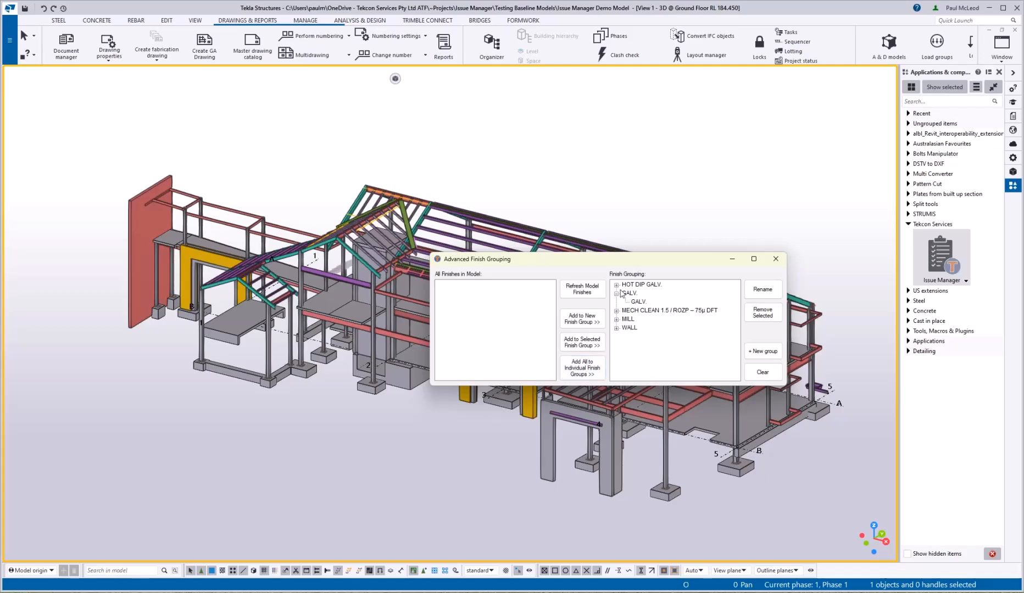
{"action": "left_click", "coordinate": [625, 286]}
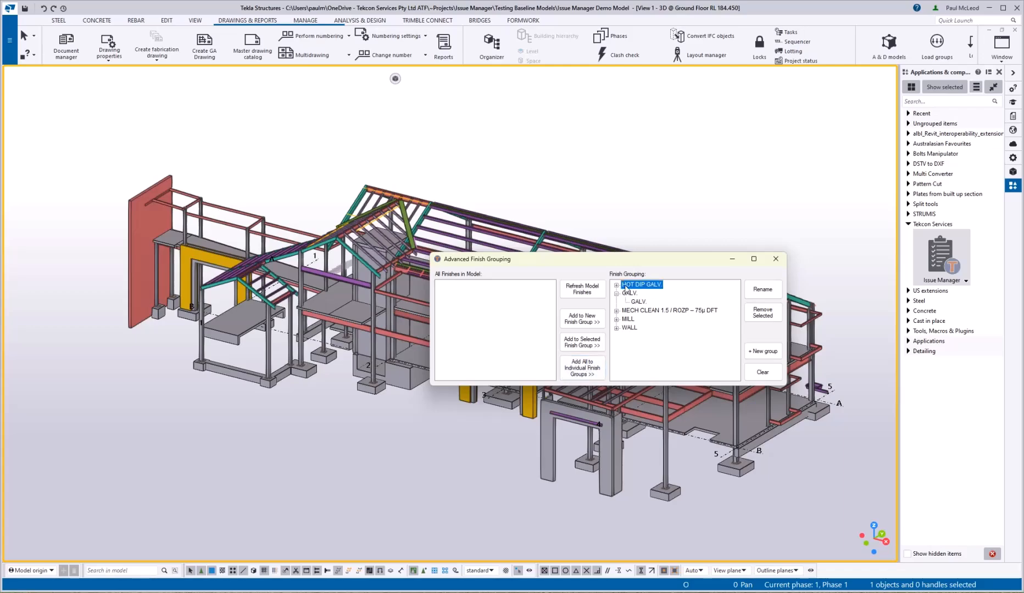
{"action": "left_click", "coordinate": [766, 319]}
Step: Load the model finishes and add HOT DIP GALV. into the GALV. group
{"action": "left_click", "coordinate": [580, 291]}
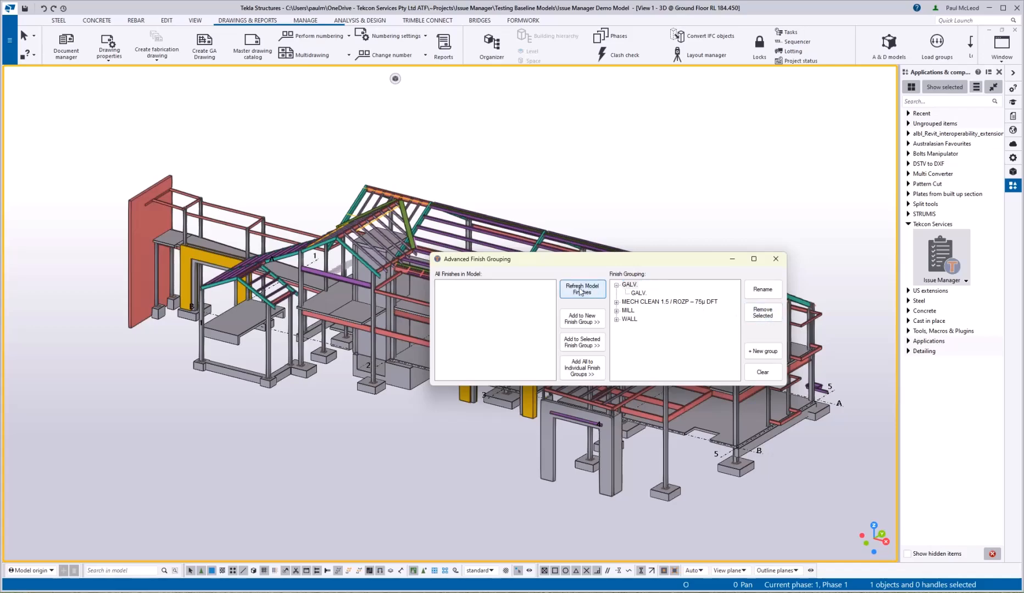
{"action": "left_click", "coordinate": [450, 284]}
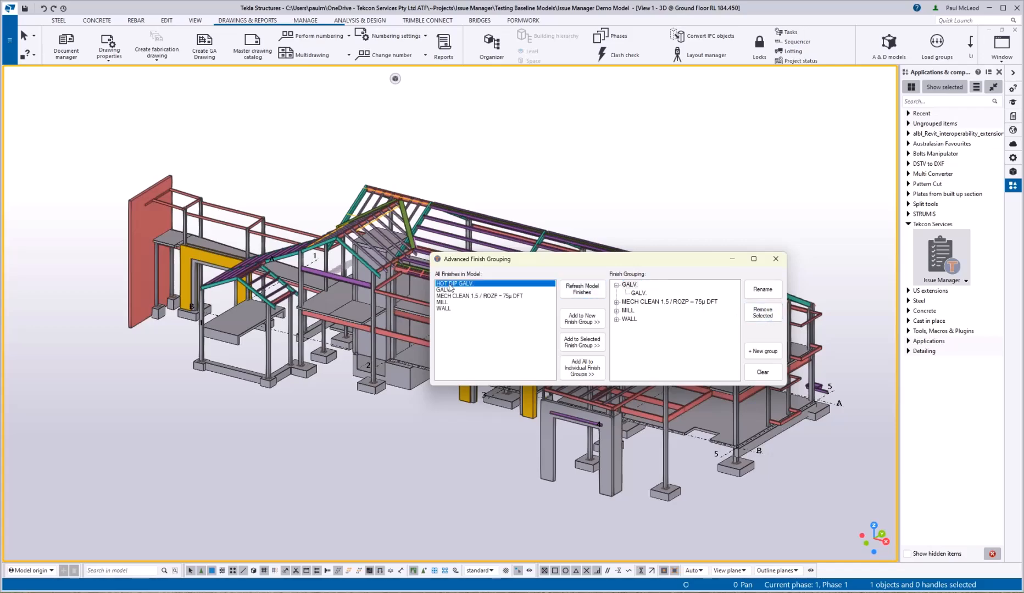
{"action": "left_click", "coordinate": [590, 346]}
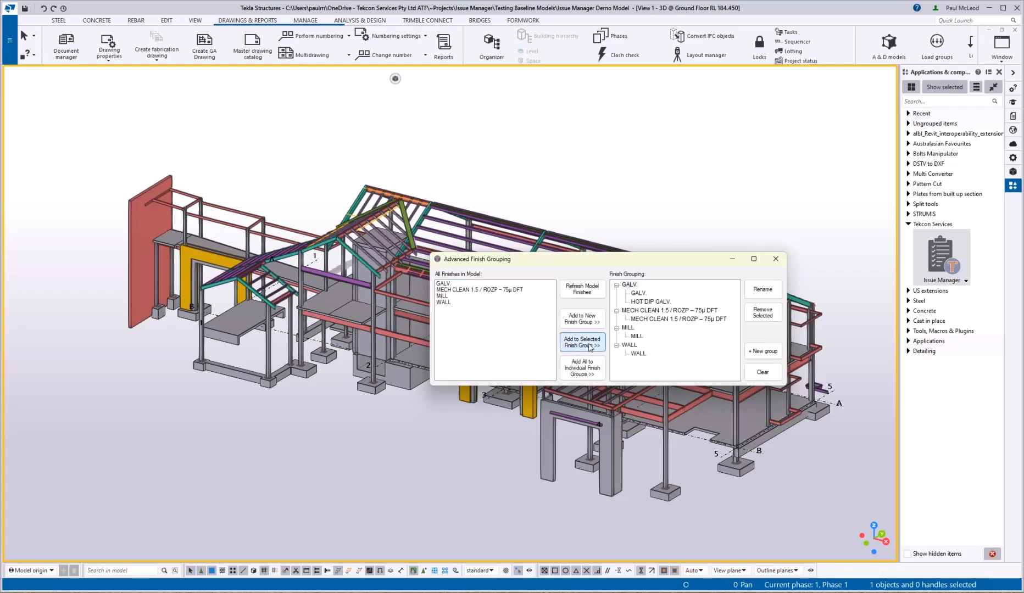
{"action": "left_click", "coordinate": [652, 302]}
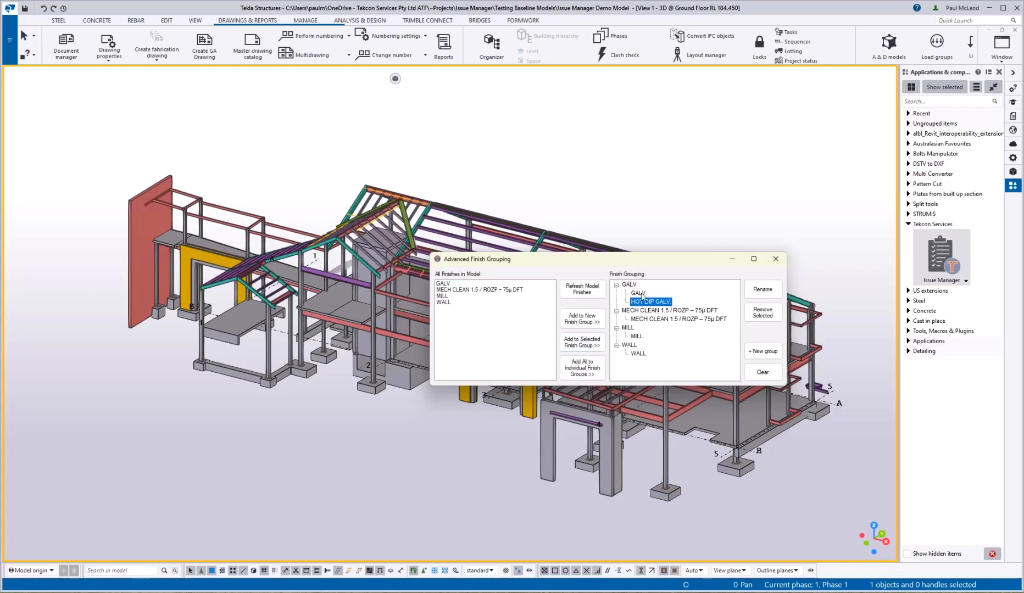
{"action": "left_click", "coordinate": [640, 293]}
Step: Close finish grouping and review the Assign Finish to choices without picking one
{"action": "left_click", "coordinate": [775, 259]}
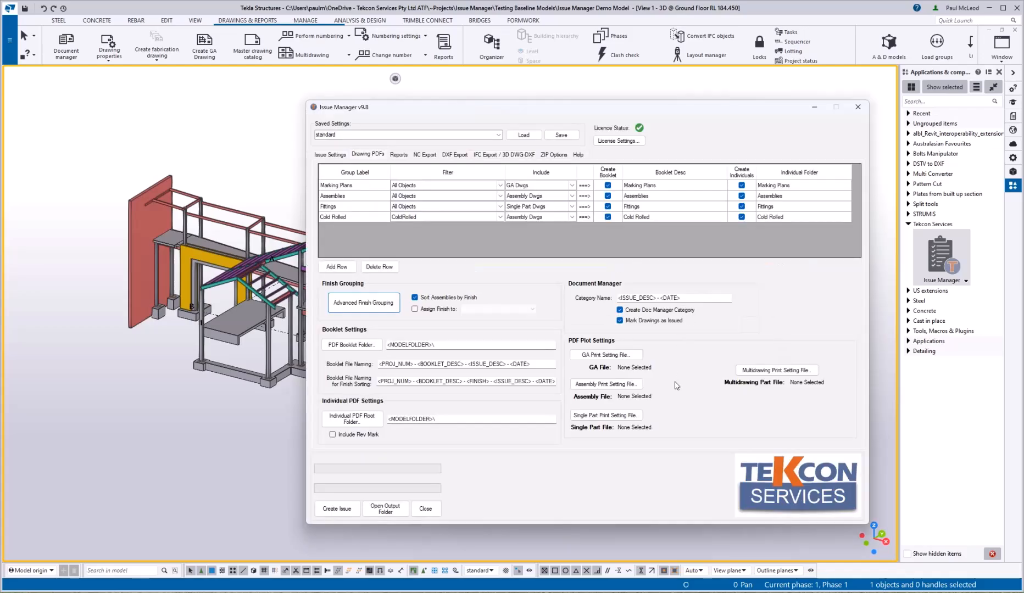
{"action": "left_click", "coordinate": [501, 309]}
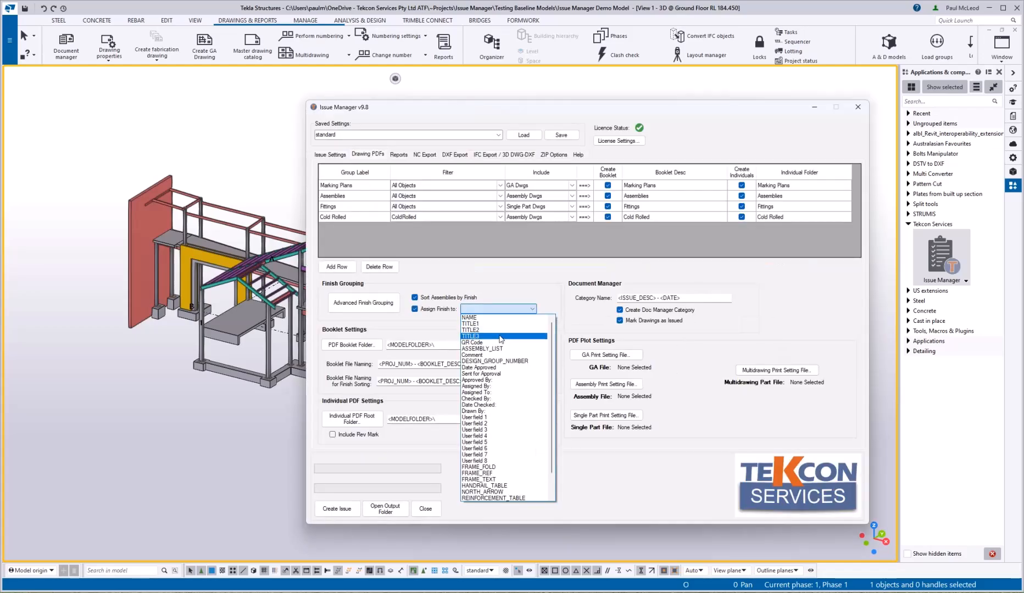
{"action": "left_click", "coordinate": [550, 298]}
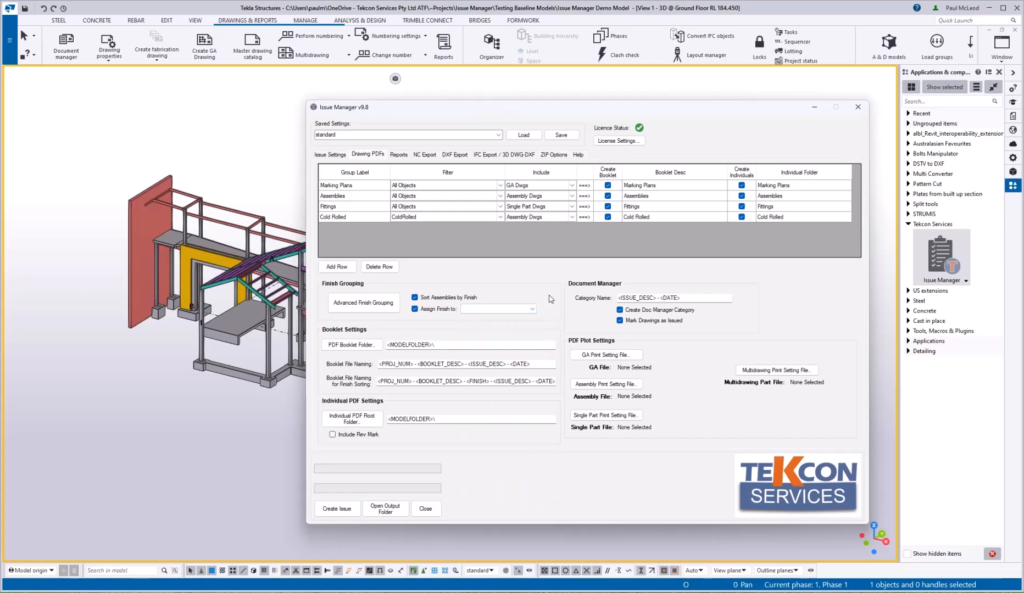
Step: Turn off finish sorting and finish assignment, and set the booklet folder to ~ISSUES\Booklets\
{"action": "left_click", "coordinate": [430, 299]}
{"action": "left_click", "coordinate": [428, 311]}
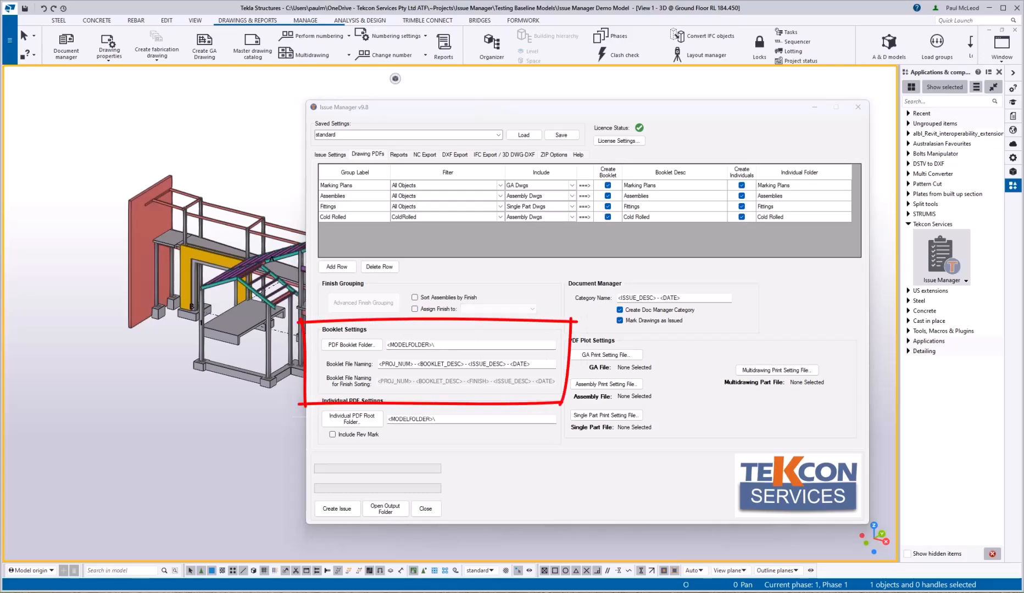
{"action": "left_click", "coordinate": [445, 345]}
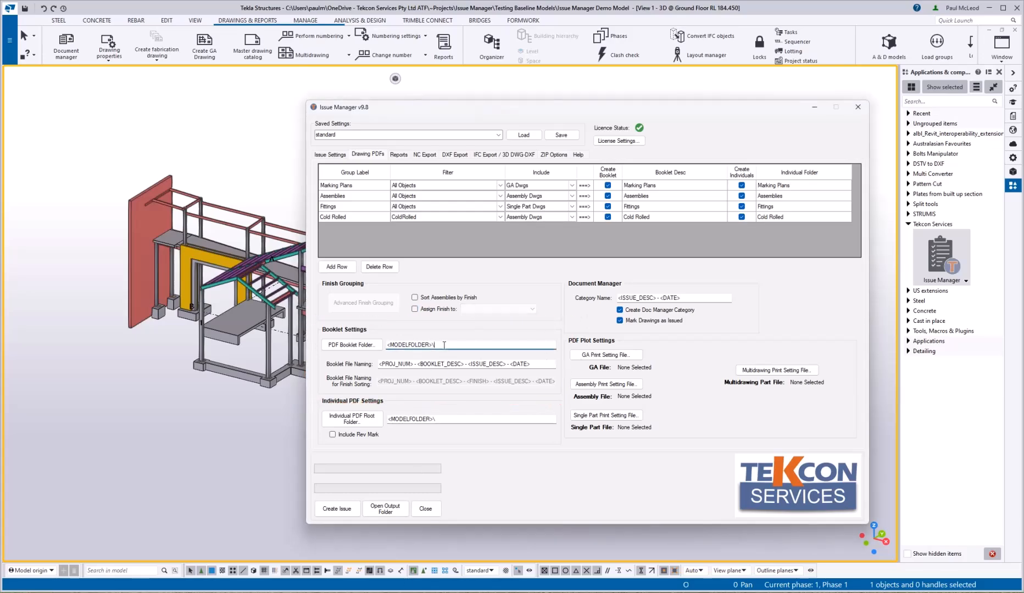
{"action": "type", "text": "~ISSUES\\Booklets\\"}
{"action": "left_click", "coordinate": [330, 154]}
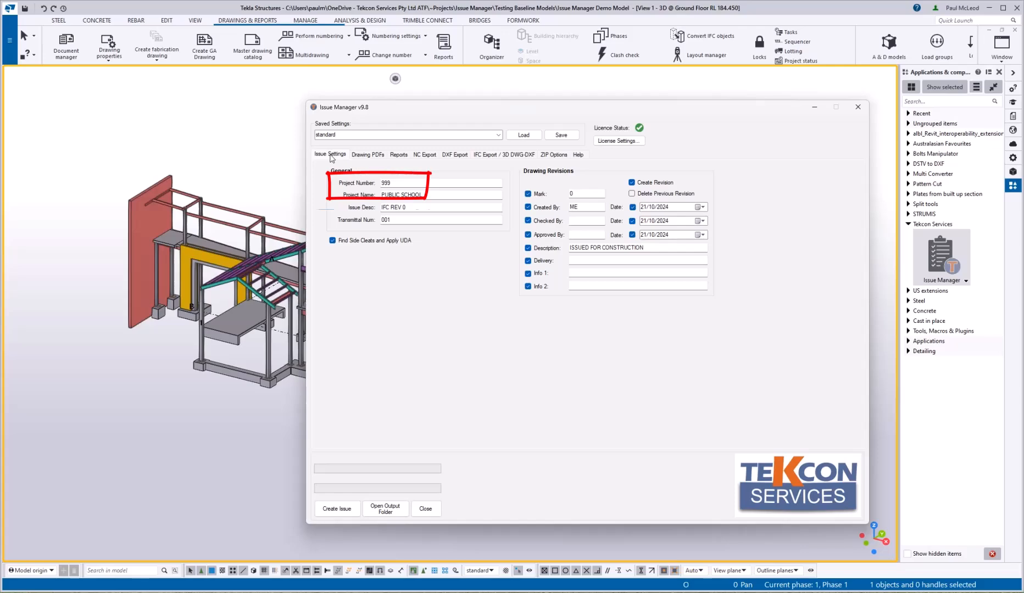
{"action": "left_click", "coordinate": [371, 156]}
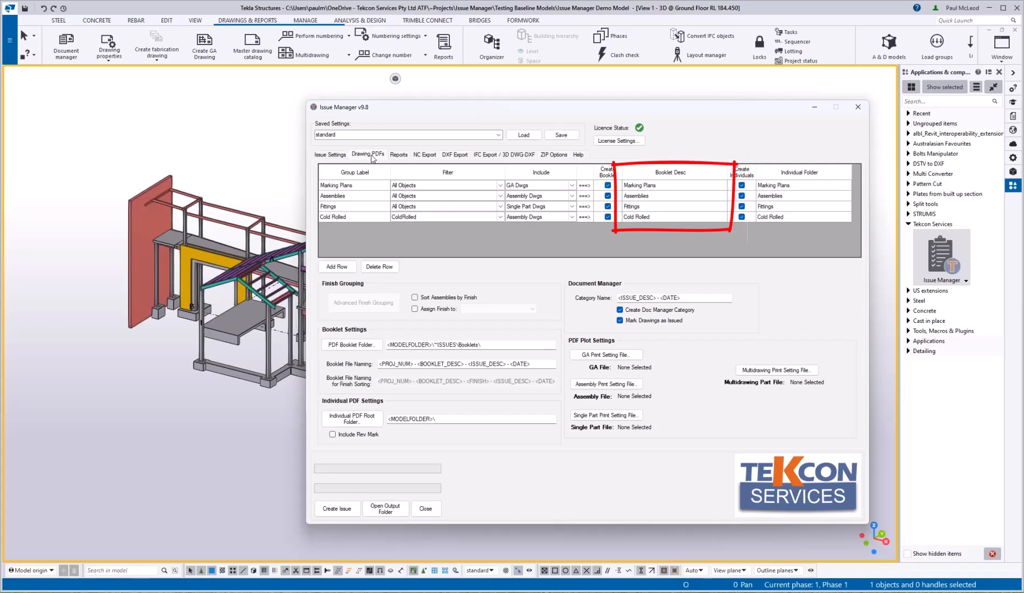
{"action": "left_click", "coordinate": [330, 155]}
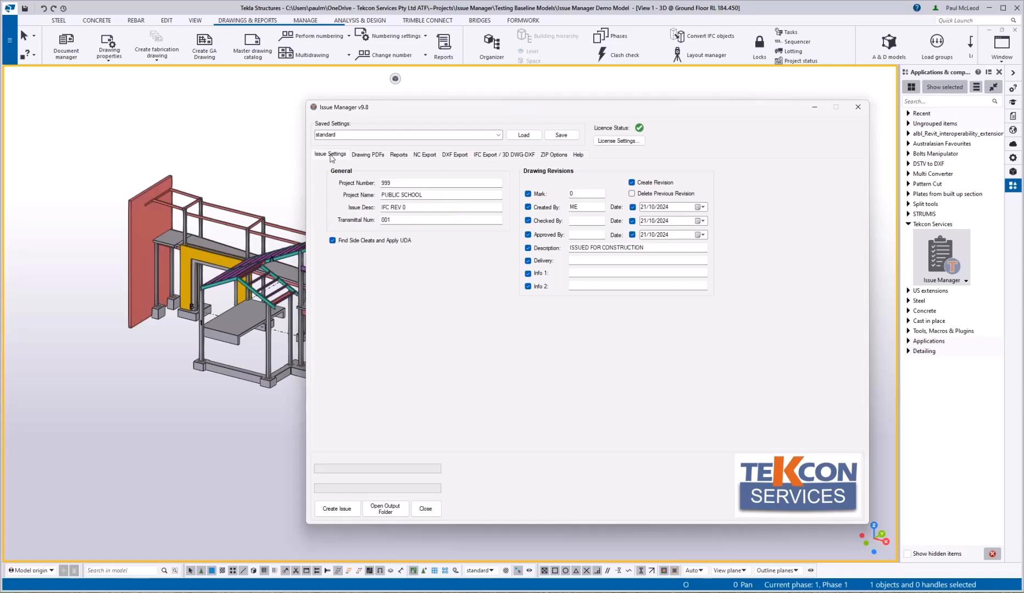
{"action": "left_click", "coordinate": [367, 155]}
{"action": "left_click", "coordinate": [578, 155]}
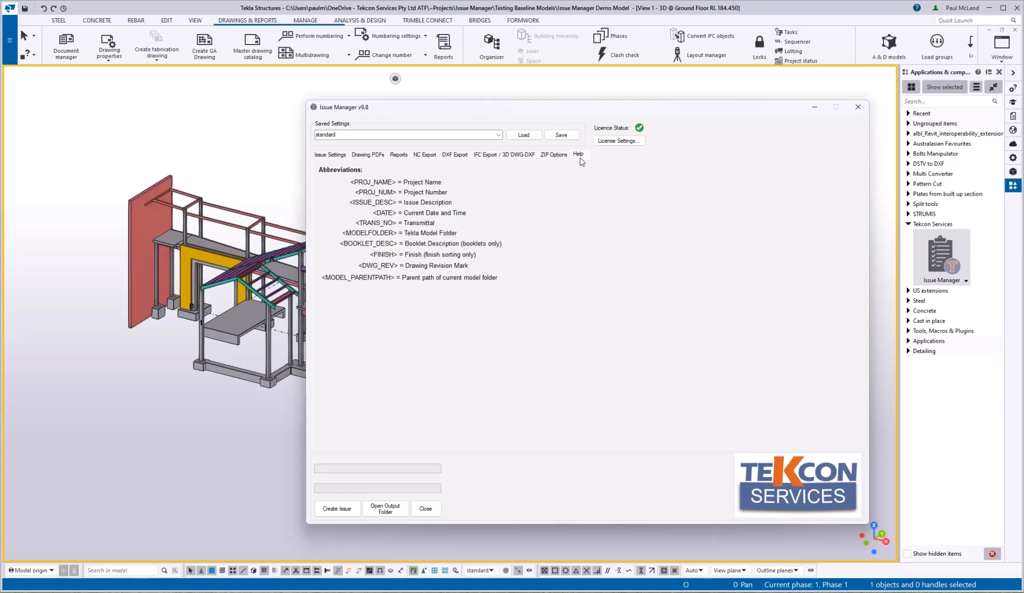
{"action": "left_click", "coordinate": [369, 156]}
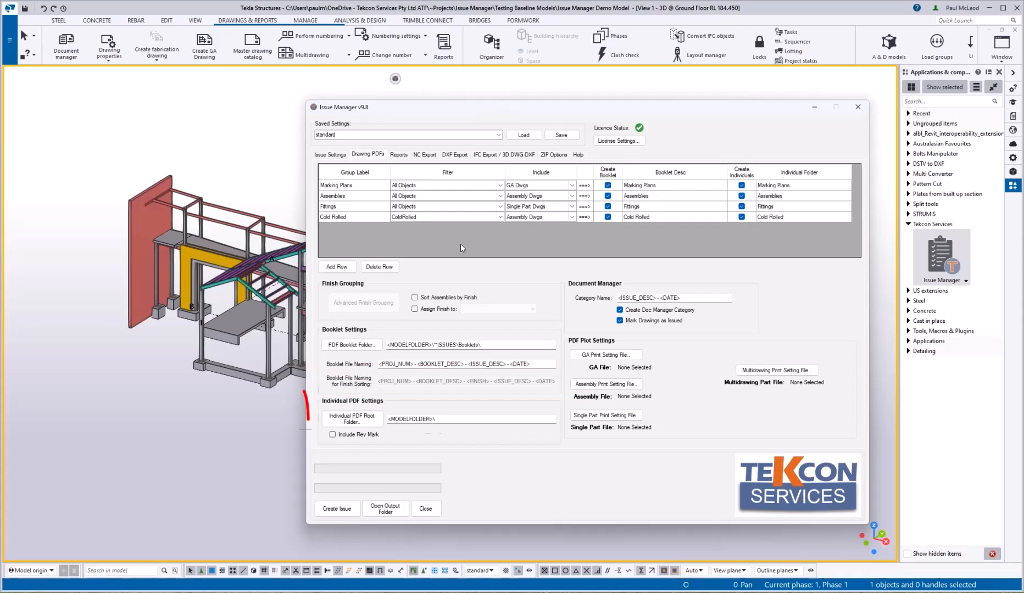
Step: Set the individual PDF root folder to ~ISSUES\Individual\ with Include Rev Mark on
{"action": "left_click", "coordinate": [453, 420]}
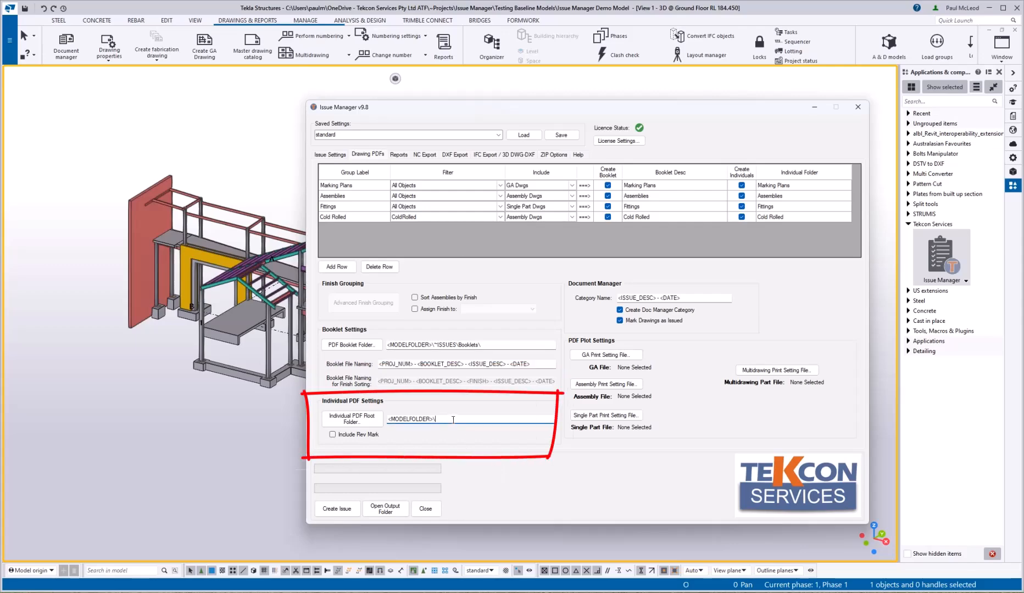
{"action": "type", "text": "~"}
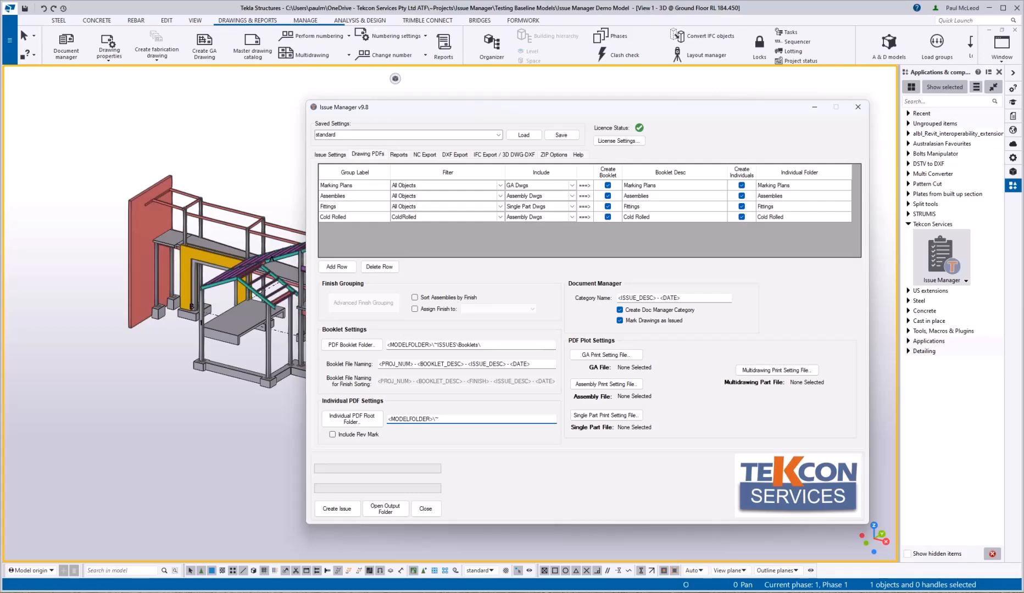
{"action": "type", "text": "ISSUES\\Individual\\"}
{"action": "left_click", "coordinate": [333, 434]}
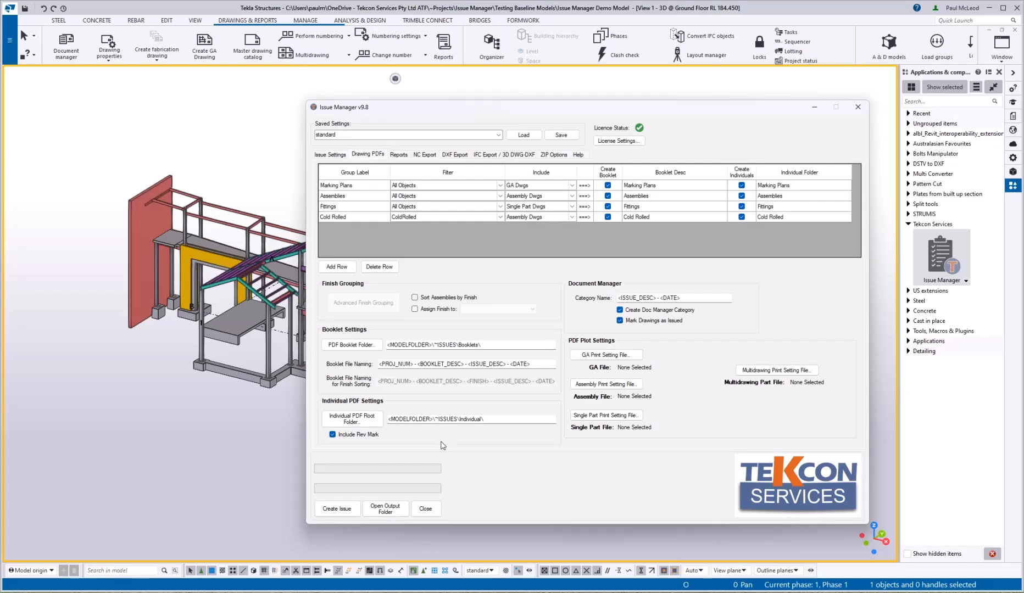
Step: On the Reports tab, set the report folder to ~ISSUES\Reports\ and Title 1 to <TRANS_NO>
{"action": "left_click", "coordinate": [399, 156]}
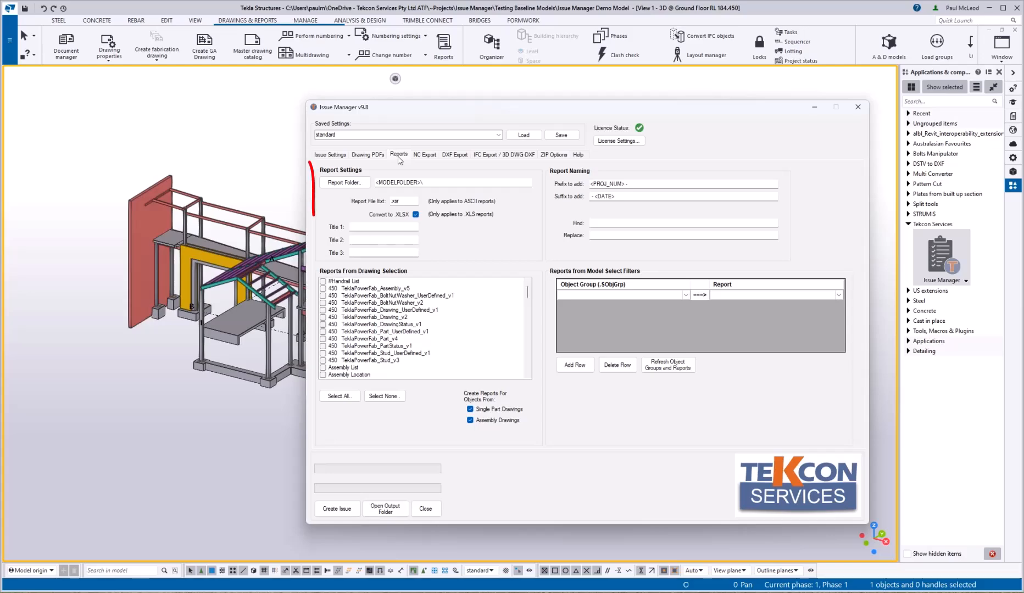
{"action": "left_click", "coordinate": [429, 184]}
{"action": "type", "text": "~ISSUES\\Reports"}
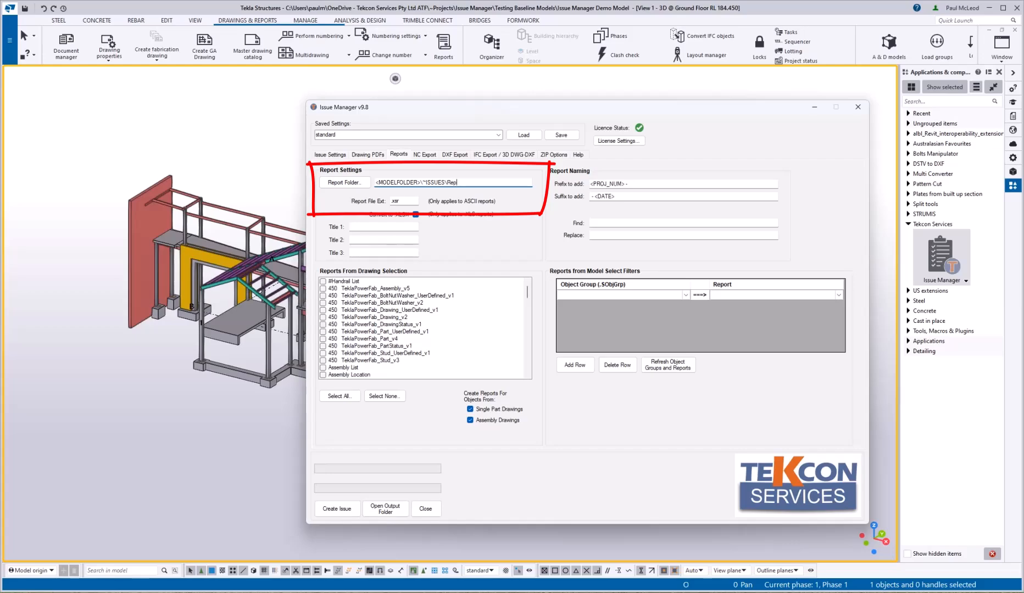
{"action": "type", "text": "\\"}
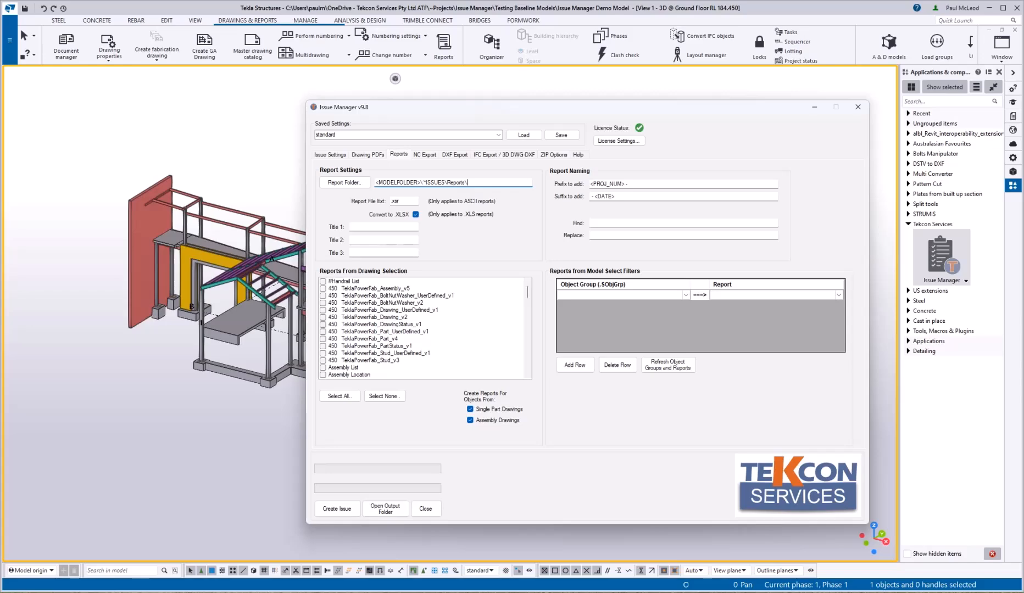
{"action": "left_click", "coordinate": [379, 227]}
{"action": "type", "text": "<TRA"}
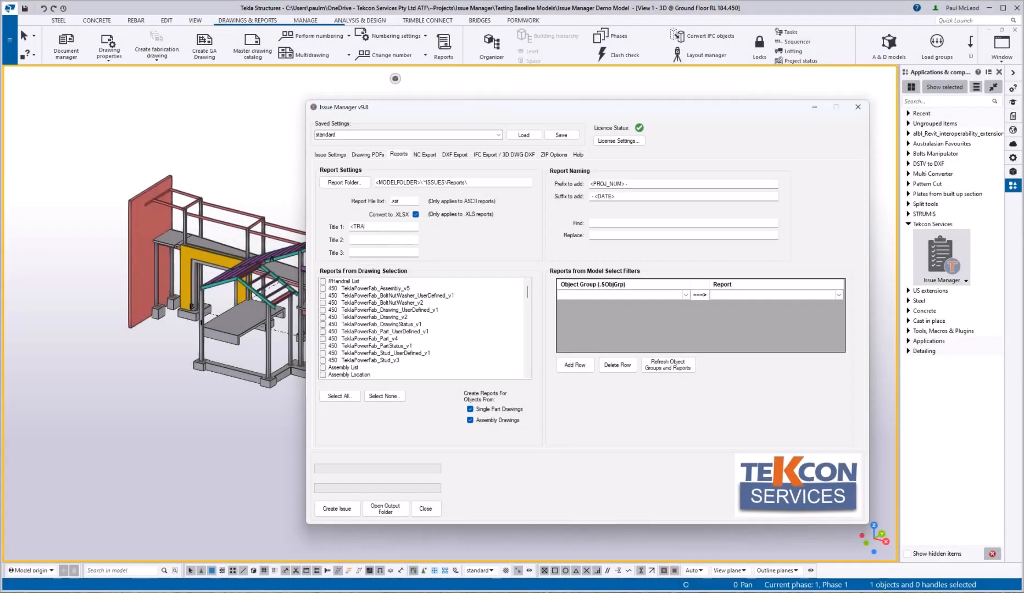
{"action": "type", "text": "NS_NO>"}
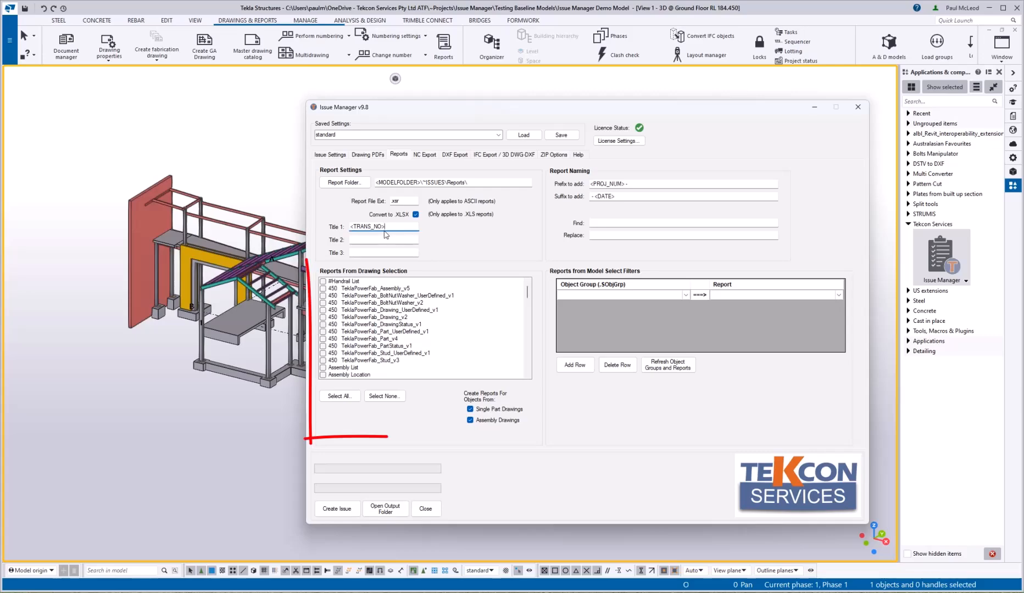
Step: Include the seven Excel reports, from Excel Assembly List.xls through Excel Part List.xls
{"action": "left_click", "coordinate": [527, 375]}
{"action": "left_click", "coordinate": [527, 376]}
{"action": "left_click", "coordinate": [528, 375]}
{"action": "scroll", "coordinate": [526, 377], "scroll_direction": "down", "scroll_amount": 8}
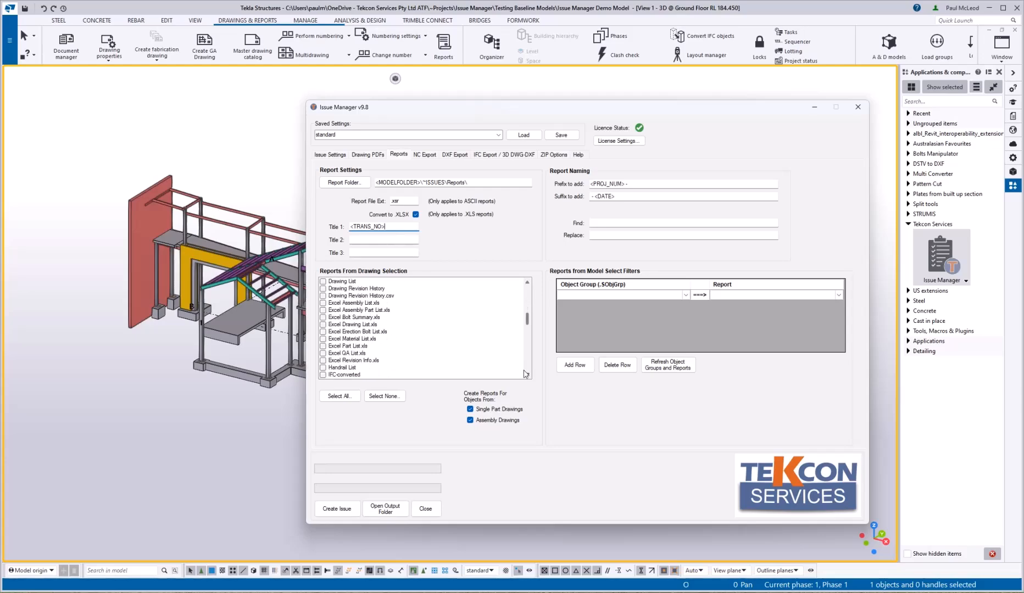
{"action": "left_click", "coordinate": [323, 303]}
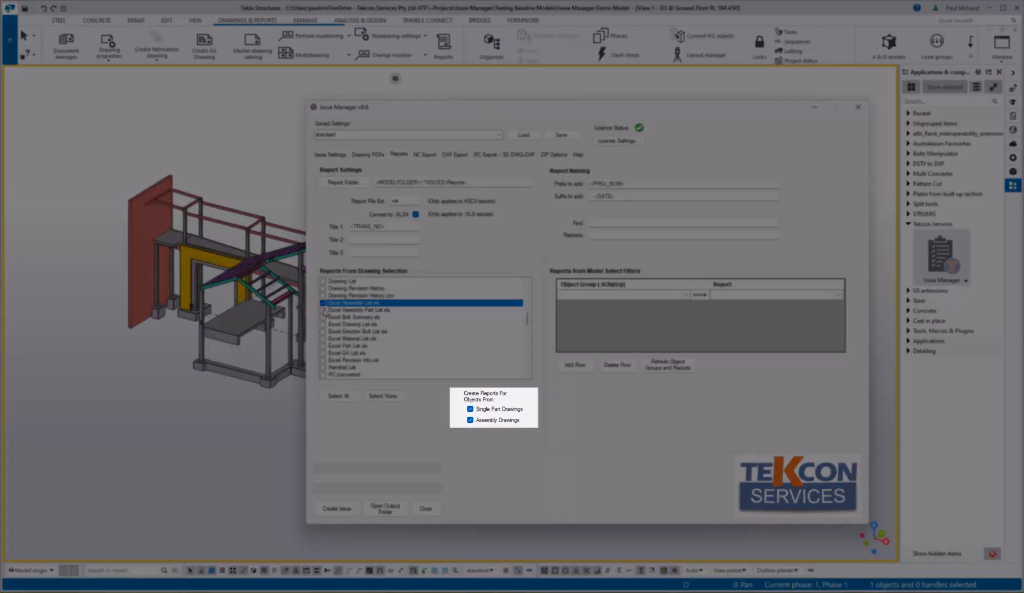
{"action": "left_click", "coordinate": [323, 310]}
{"action": "left_click", "coordinate": [323, 317]}
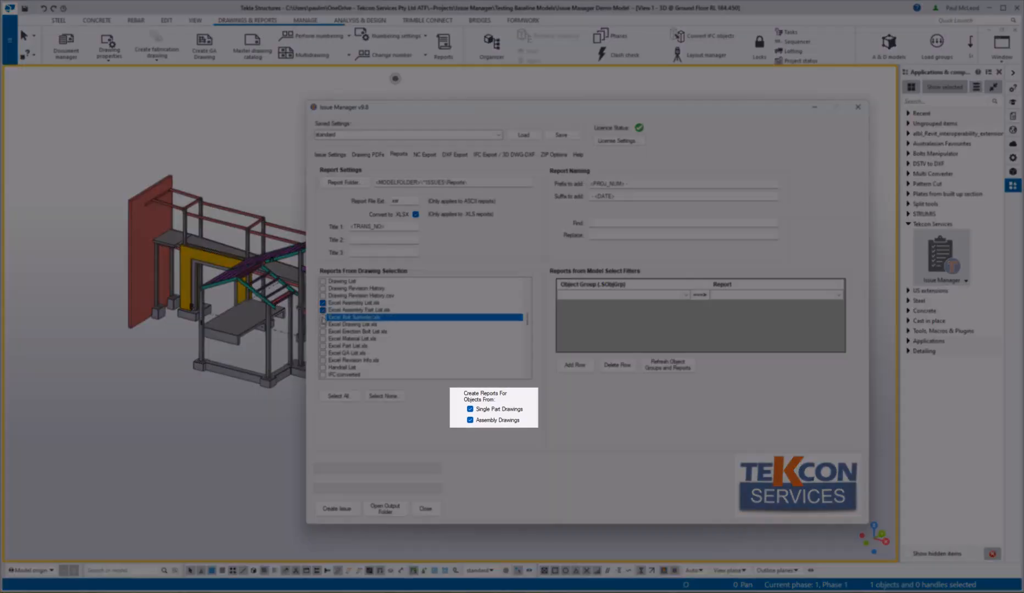
{"action": "left_click", "coordinate": [323, 324]}
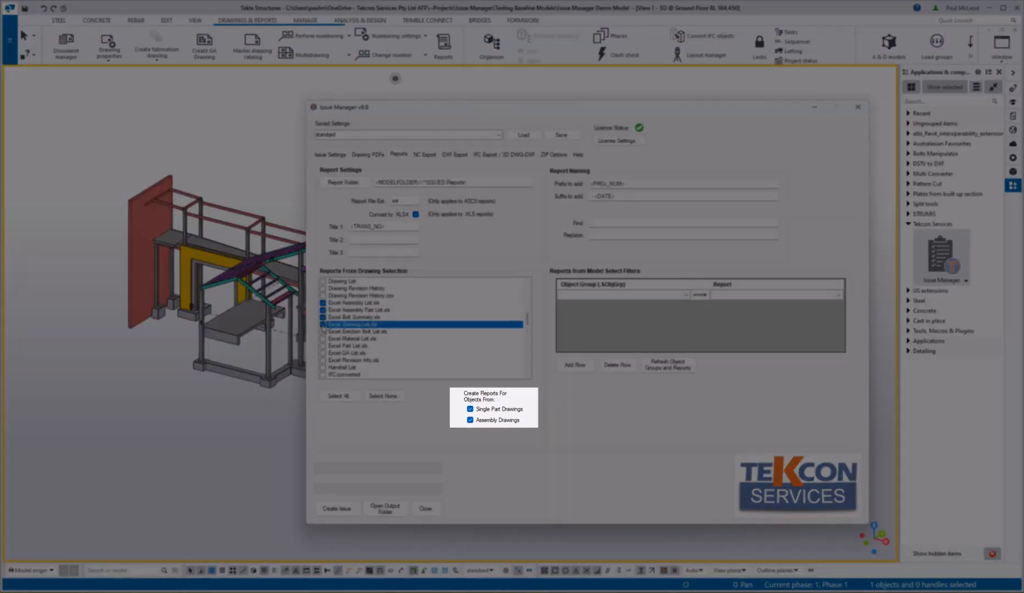
{"action": "left_click", "coordinate": [323, 332]}
{"action": "left_click", "coordinate": [323, 338]}
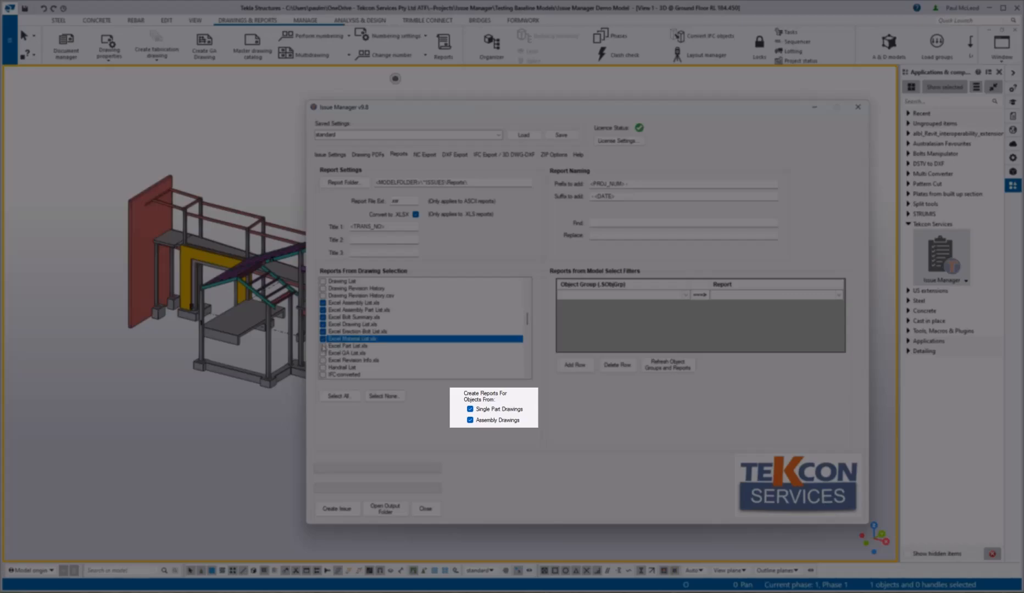
{"action": "left_click", "coordinate": [323, 346]}
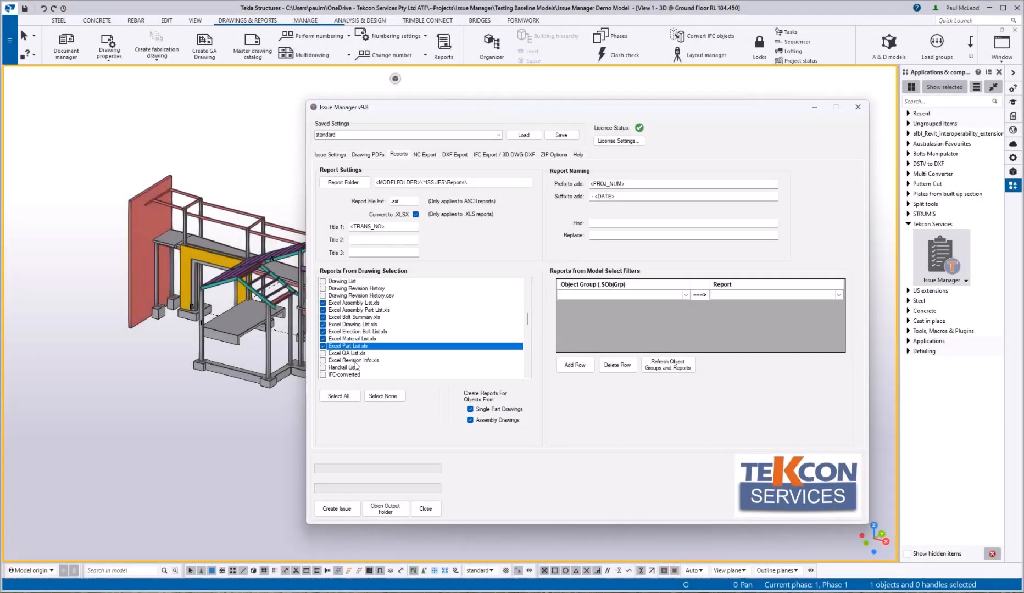
Step: Set the report-name Find text to 'Excel' and move to the Replace field
{"action": "left_click", "coordinate": [594, 223]}
{"action": "type", "text": "Excel"}
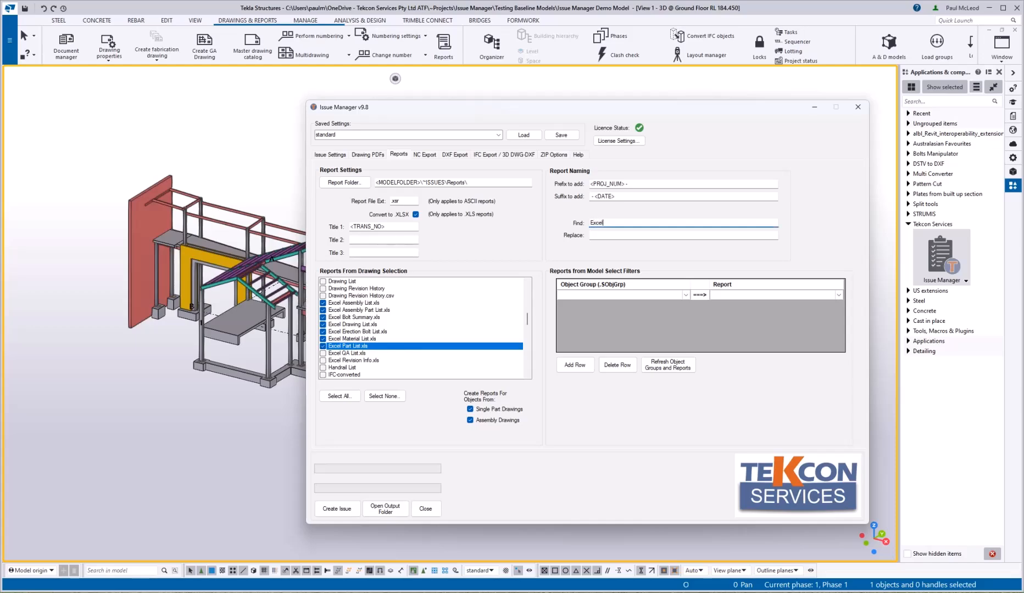
{"action": "left_click", "coordinate": [597, 235]}
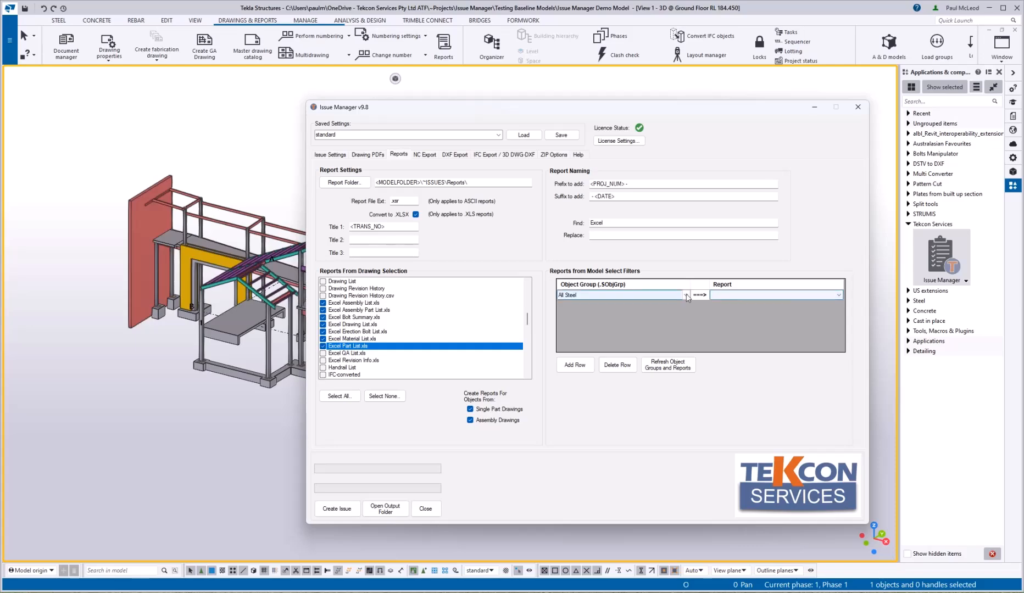
Step: Add an All Steel model-filter row reported with the Bridging List, then go to NC Export
{"action": "left_click", "coordinate": [621, 295]}
{"action": "left_click", "coordinate": [585, 353]}
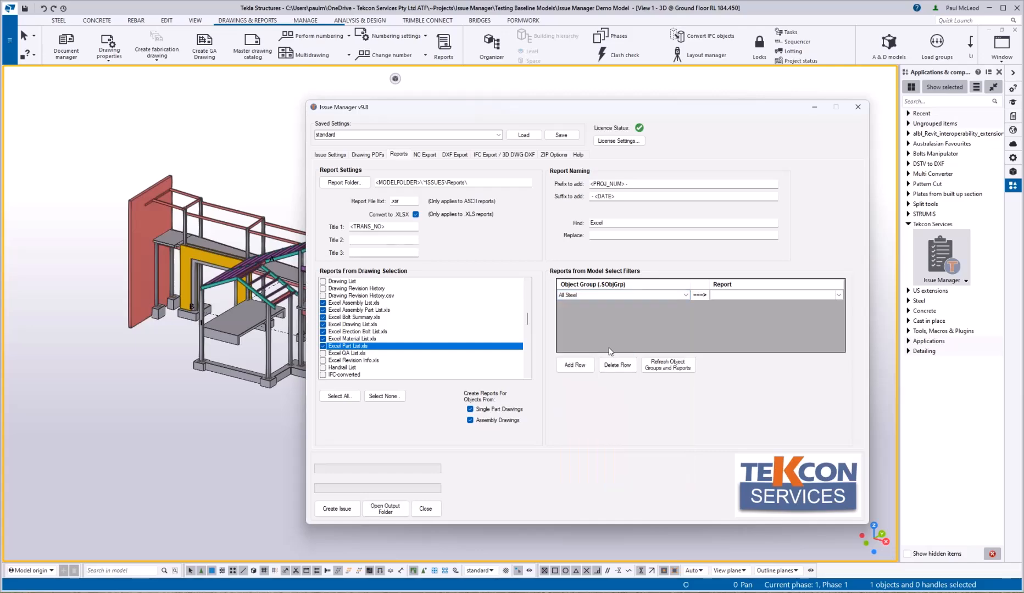
{"action": "left_click", "coordinate": [838, 296]}
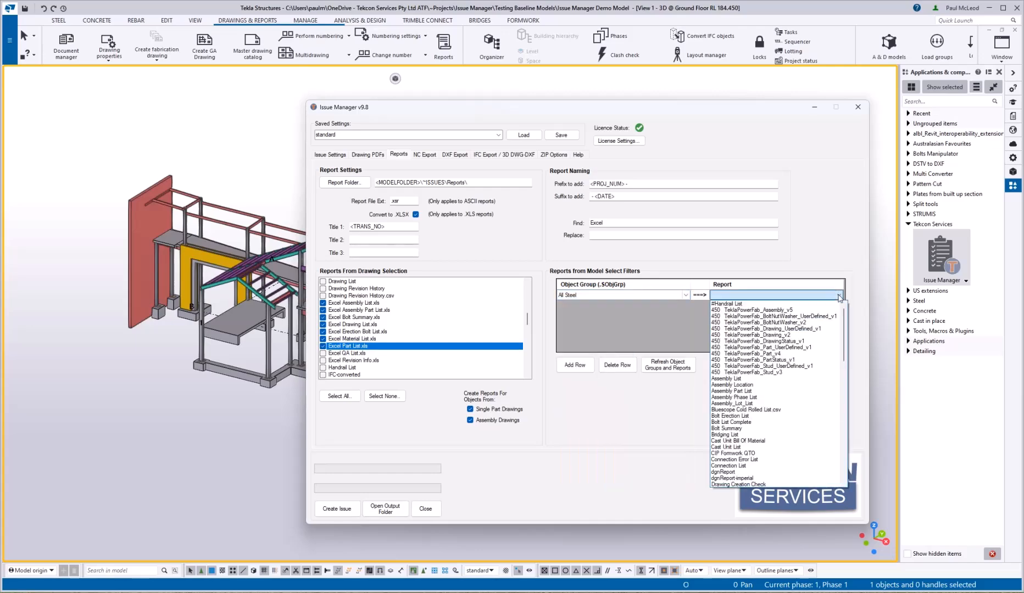
{"action": "left_click", "coordinate": [748, 435]}
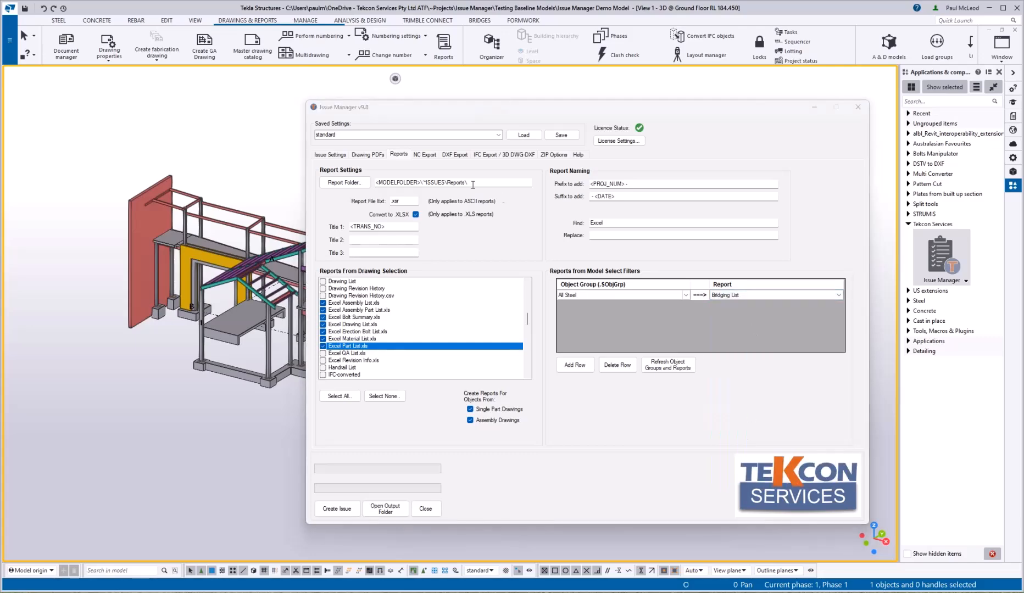
{"action": "left_click", "coordinate": [424, 156]}
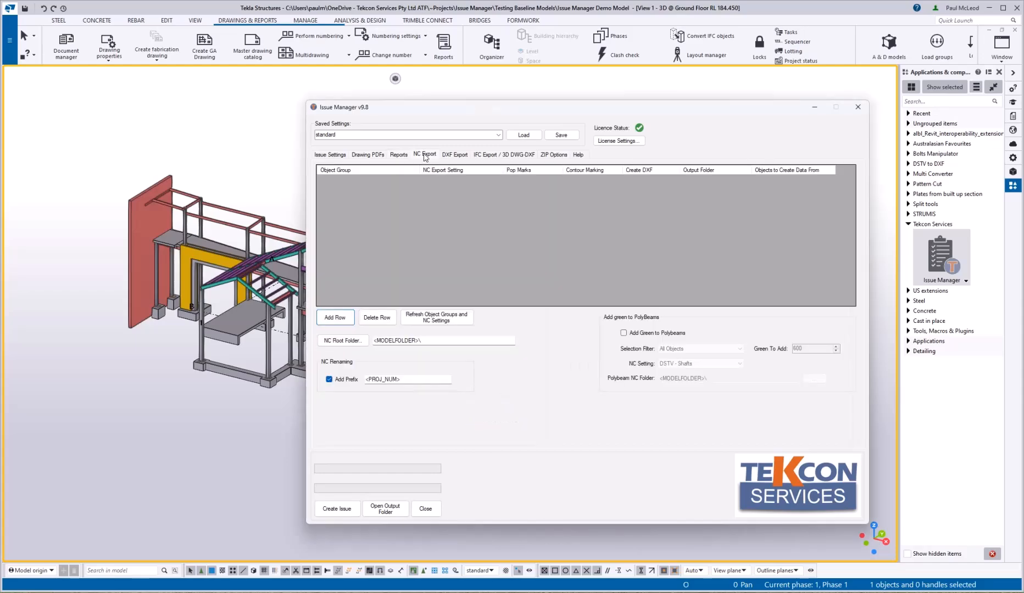
Step: Add an NC export rule for All Steel using the DSTV - Shafts setting
{"action": "left_click", "coordinate": [335, 318]}
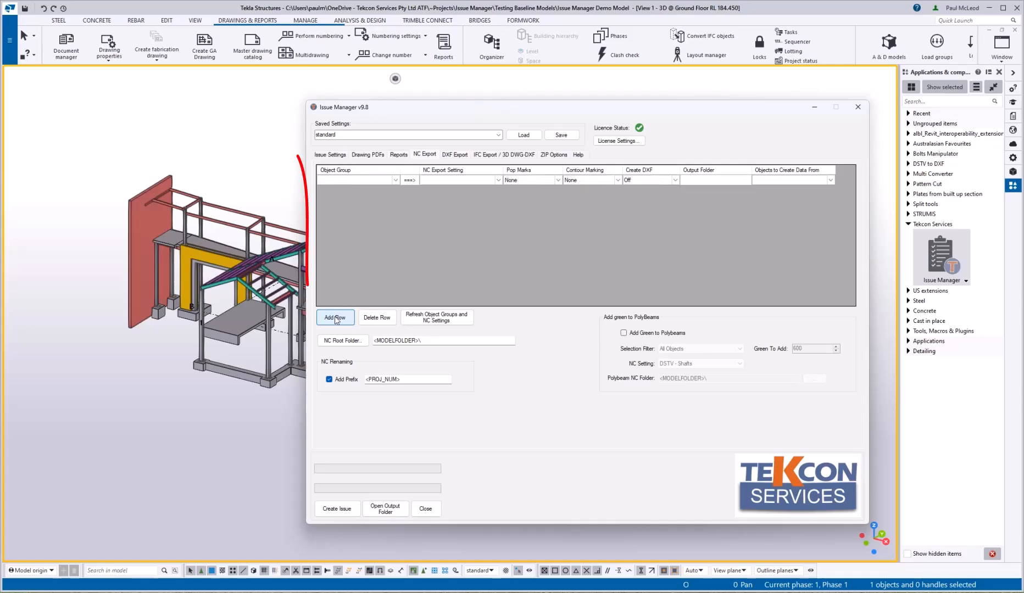
{"action": "left_click", "coordinate": [397, 179]}
{"action": "left_click", "coordinate": [397, 182]}
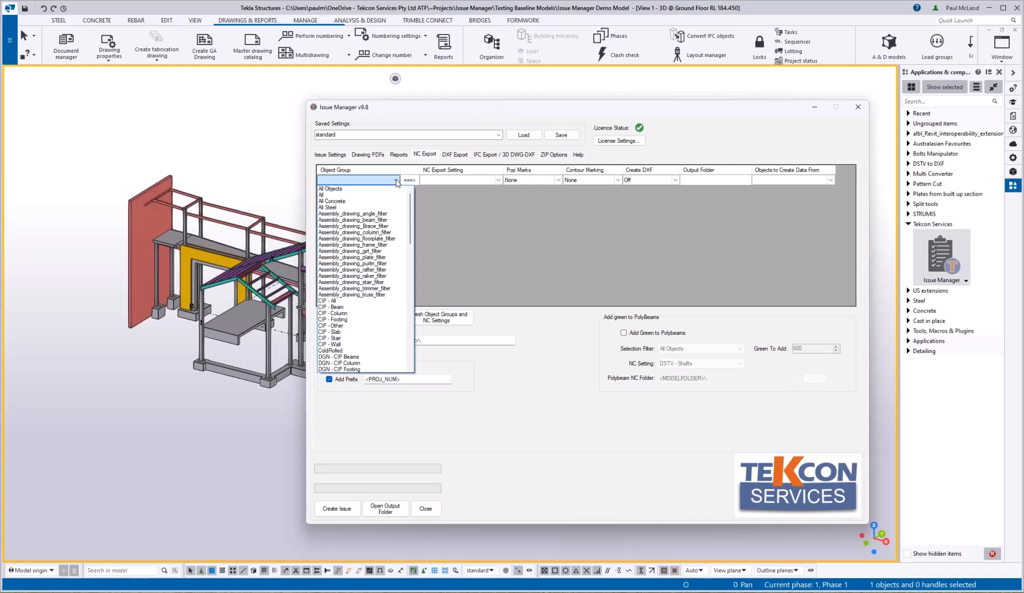
{"action": "left_click", "coordinate": [360, 207]}
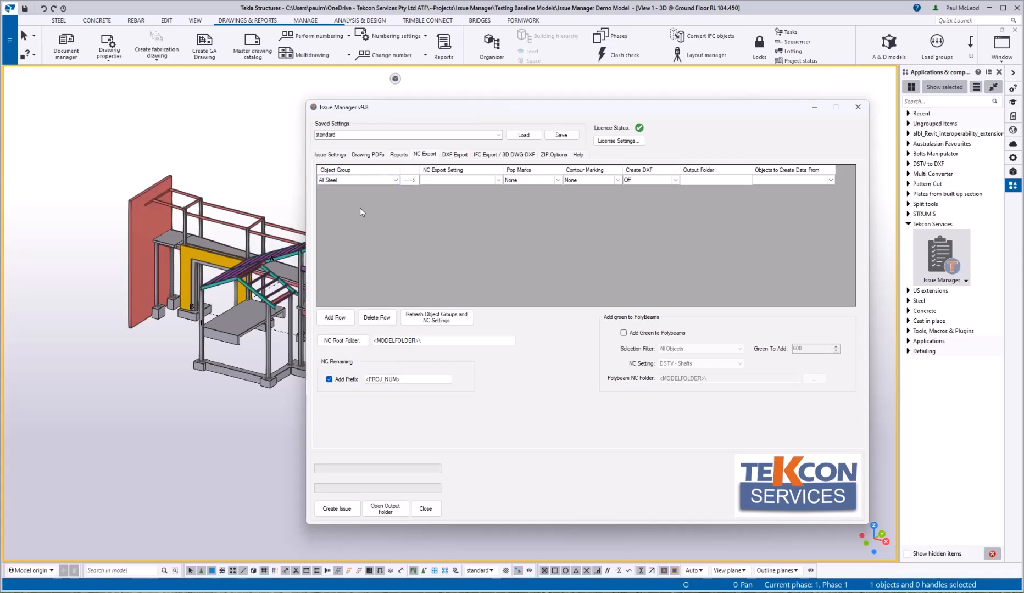
{"action": "left_click", "coordinate": [498, 180]}
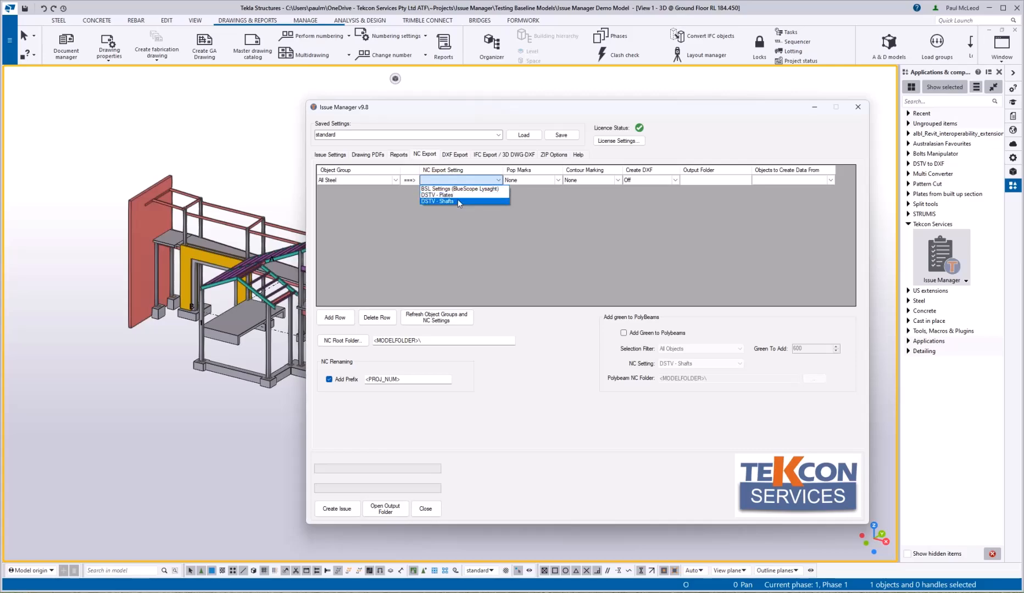
{"action": "left_click", "coordinate": [458, 200]}
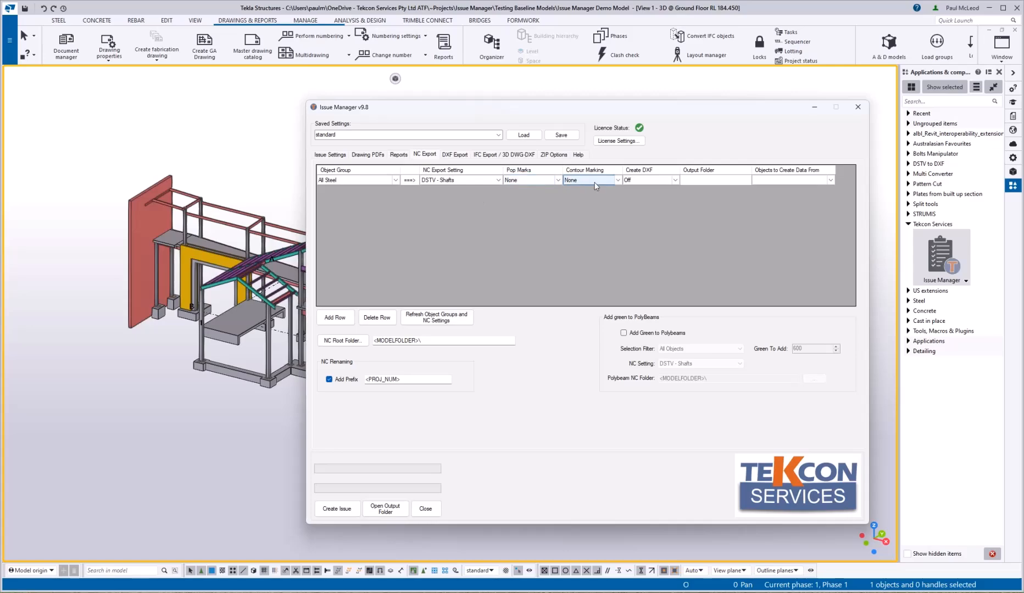
Step: Keep DXF creation off, output to folder 'Shafts', sourced from Single Part Dwgs
{"action": "left_click", "coordinate": [639, 180]}
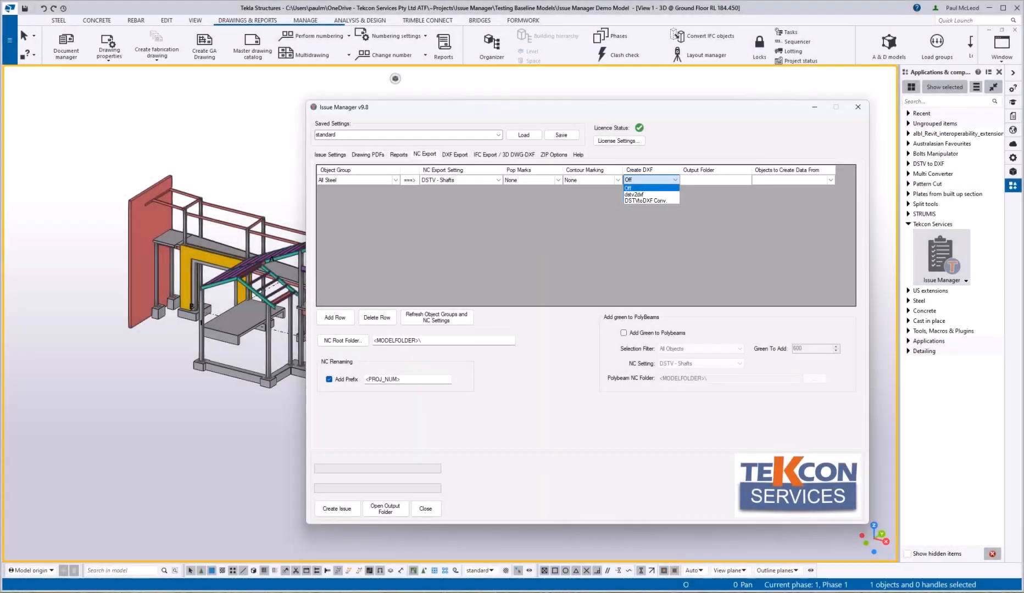
{"action": "left_click", "coordinate": [640, 181]}
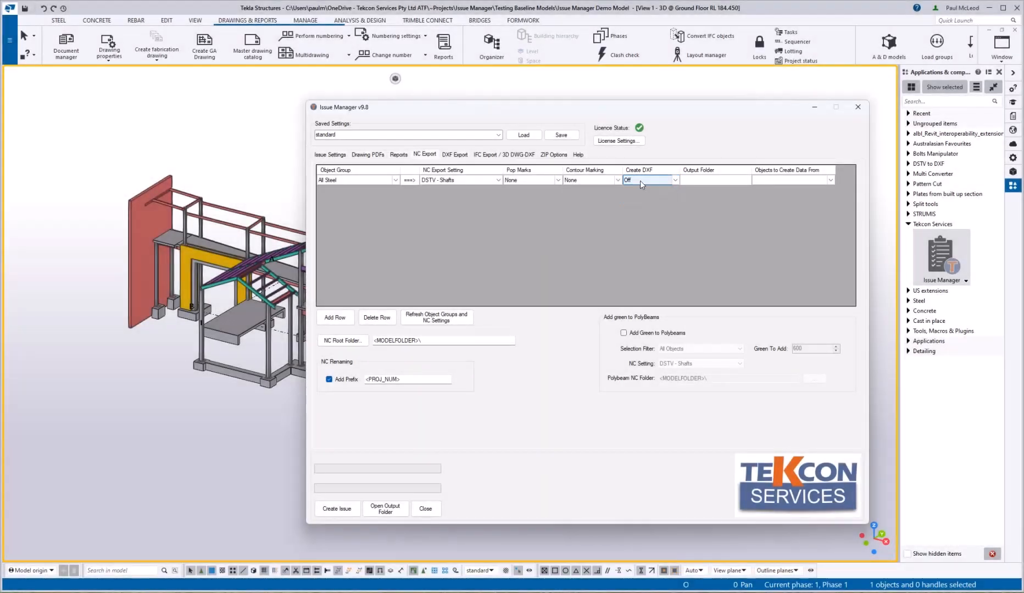
{"action": "left_click", "coordinate": [691, 181]}
{"action": "type", "text": "Shafts"}
{"action": "left_click", "coordinate": [765, 180]}
{"action": "left_click", "coordinate": [830, 181]}
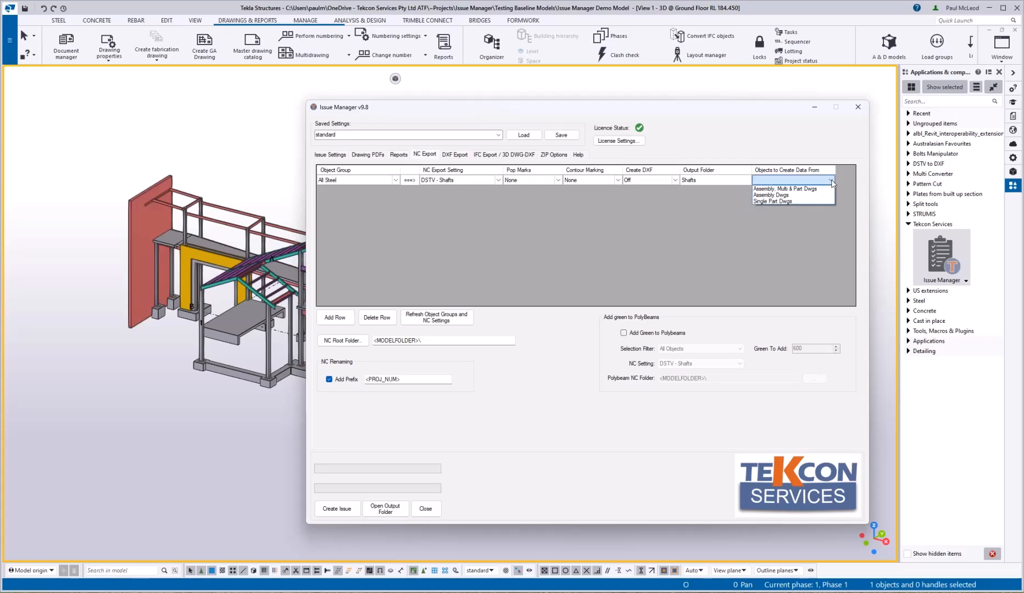
{"action": "left_click", "coordinate": [797, 200]}
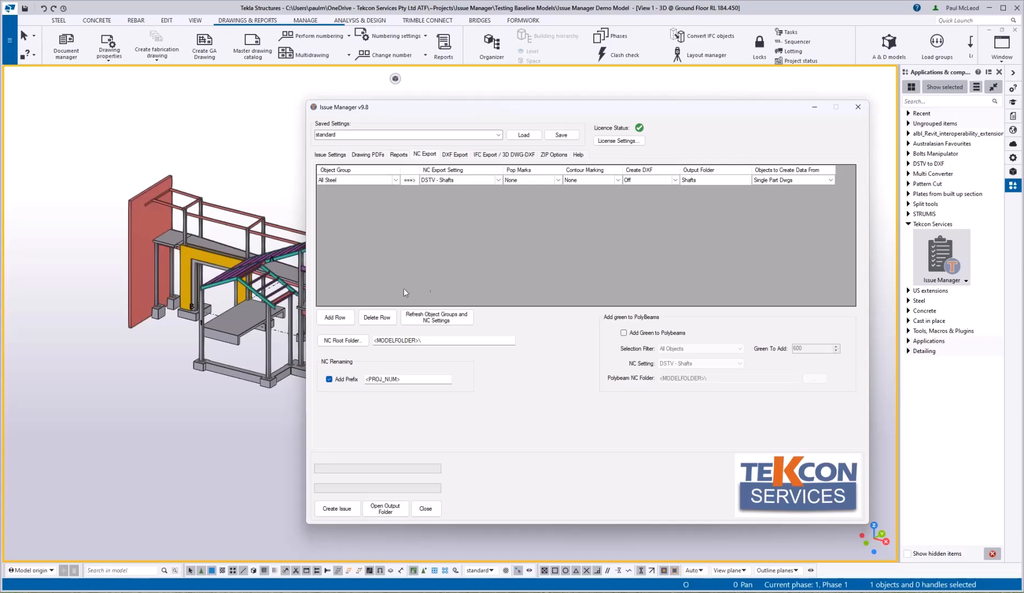
Step: Add row 2: All Steel, DSTV - Plates, DSTVtoDXF Conv., folder 'Plates', Single Part Dwgs
{"action": "left_click", "coordinate": [335, 317]}
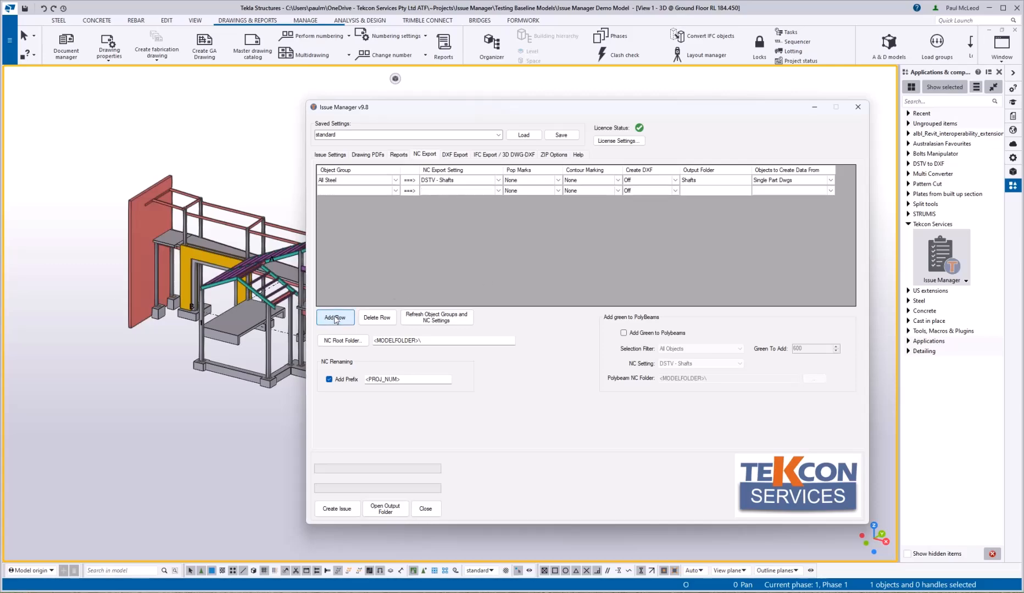
{"action": "left_click", "coordinate": [395, 192]}
{"action": "left_click", "coordinate": [351, 203]}
{"action": "left_click", "coordinate": [486, 191]}
{"action": "left_click", "coordinate": [487, 191]}
{"action": "left_click", "coordinate": [472, 205]}
{"action": "left_click", "coordinate": [648, 190]}
{"action": "left_click", "coordinate": [675, 190]}
{"action": "left_click", "coordinate": [665, 212]}
{"action": "left_click", "coordinate": [700, 190]}
{"action": "type", "text": "Plates"}
{"action": "left_click", "coordinate": [830, 190]}
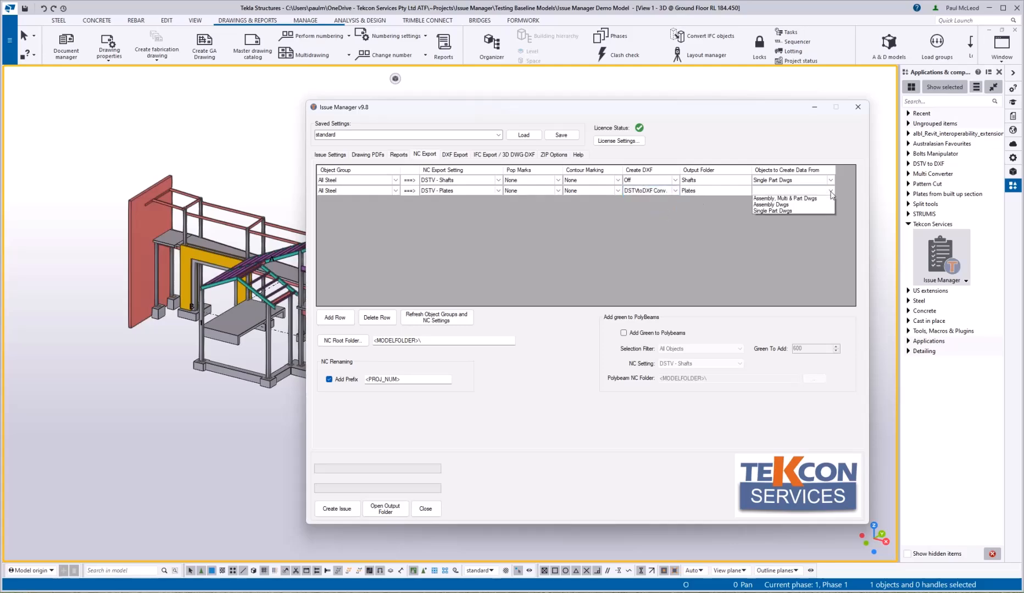
{"action": "left_click", "coordinate": [796, 211]}
Step: Add row 3: All Steel, BSL Settings, folder 'Cold Rolled', from Assembly Dwgs
{"action": "left_click", "coordinate": [335, 317]}
{"action": "left_click", "coordinate": [396, 201]}
{"action": "left_click", "coordinate": [393, 225]}
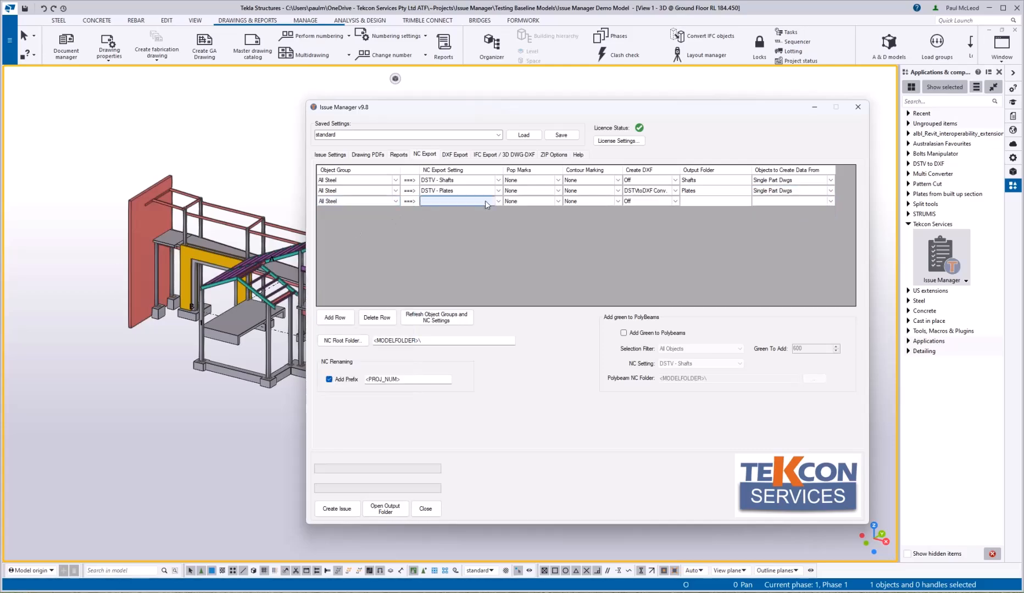
{"action": "left_click", "coordinate": [485, 201]}
{"action": "left_click", "coordinate": [473, 209]}
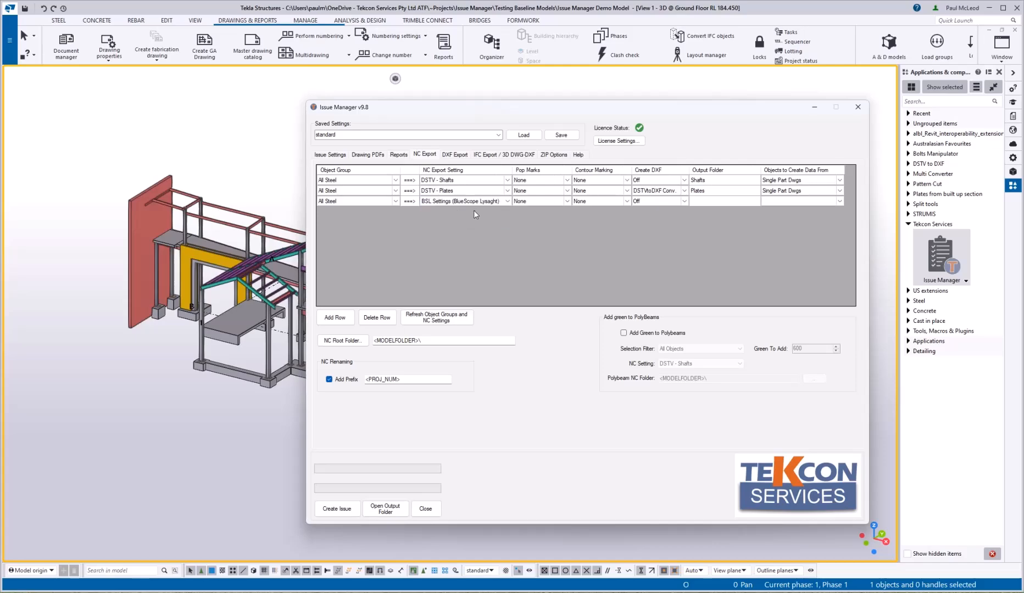
{"action": "left_click", "coordinate": [714, 201]}
{"action": "type", "text": "Cold Rolled"}
{"action": "left_click", "coordinate": [833, 201]}
{"action": "left_click", "coordinate": [839, 201]}
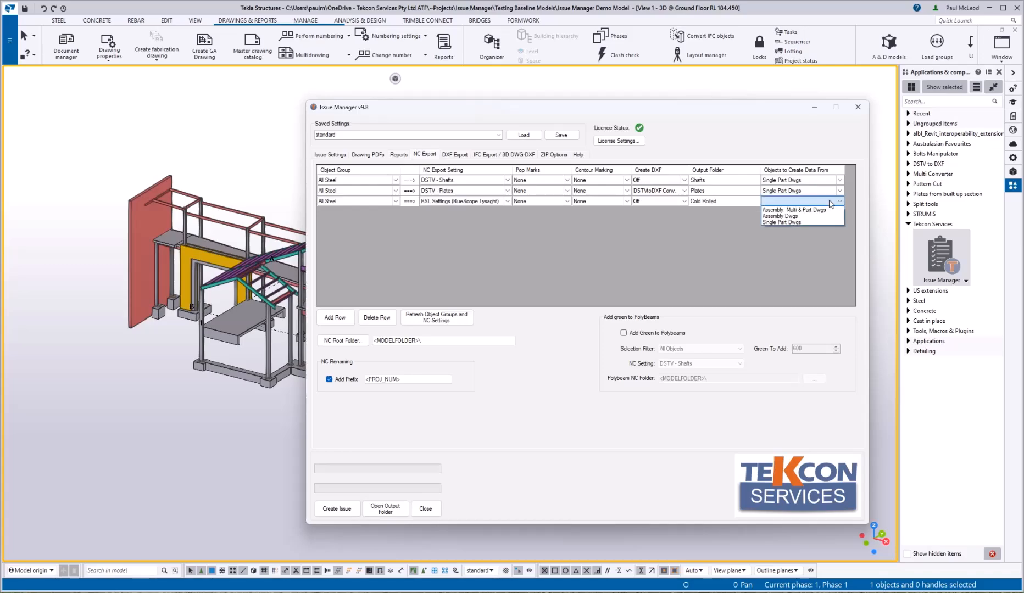
{"action": "left_click", "coordinate": [798, 216]}
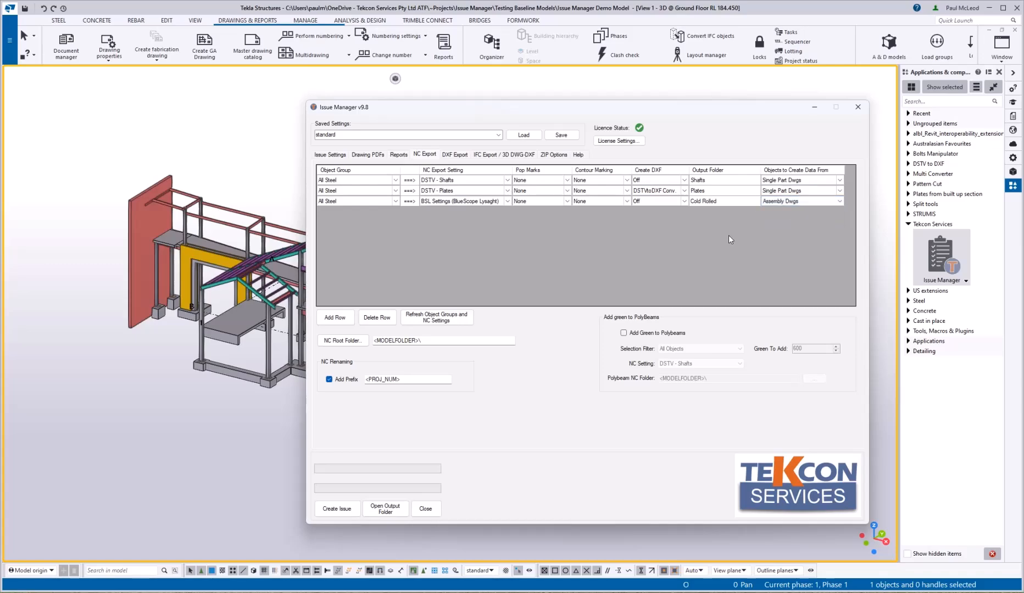
Step: Set NC Root Folder to ~ISSUES\NC Files, enable Add Green to Polybeams, and reuse that path for Polybeam NC
{"action": "type", "text": "~ISSUES\\NC Files\\"}
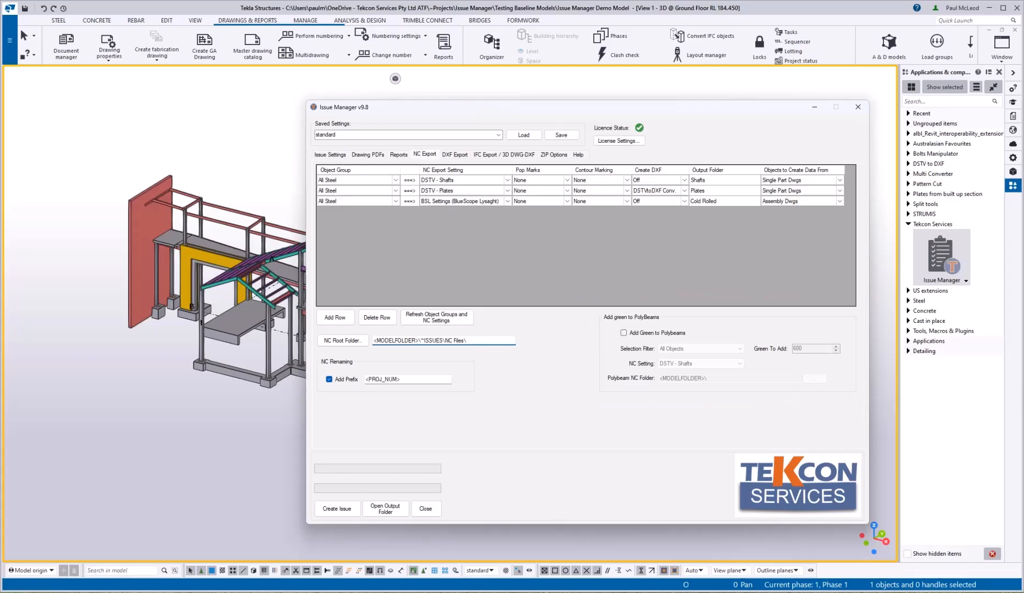
{"action": "left_click", "coordinate": [624, 333]}
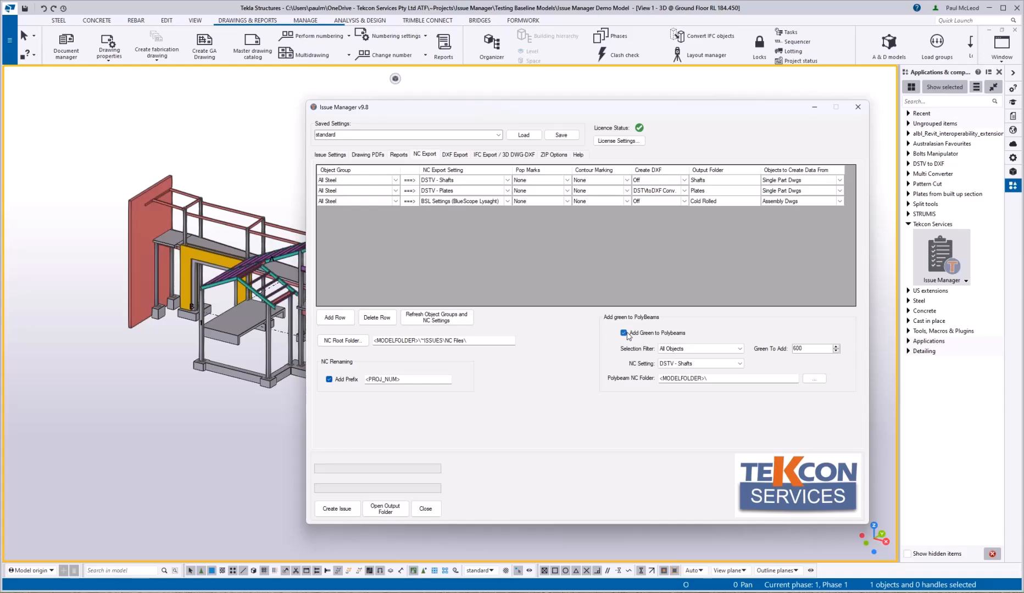
{"action": "left_click_drag", "start_coordinate": [467, 341], "coordinate": [418, 338]}
{"action": "right_click", "coordinate": [426, 341]}
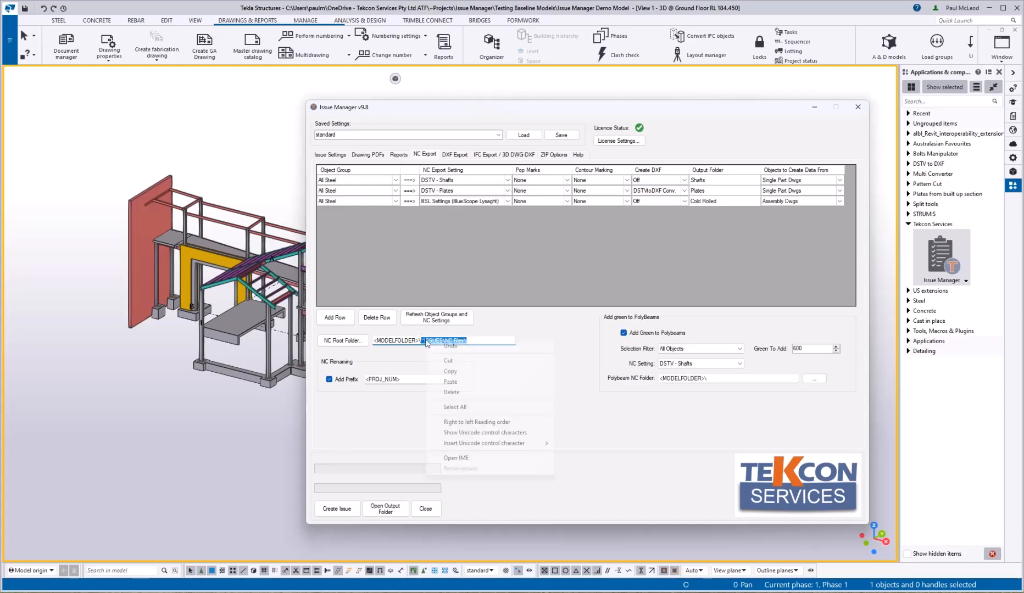
{"action": "left_click", "coordinate": [450, 371]}
{"action": "right_click", "coordinate": [723, 380]}
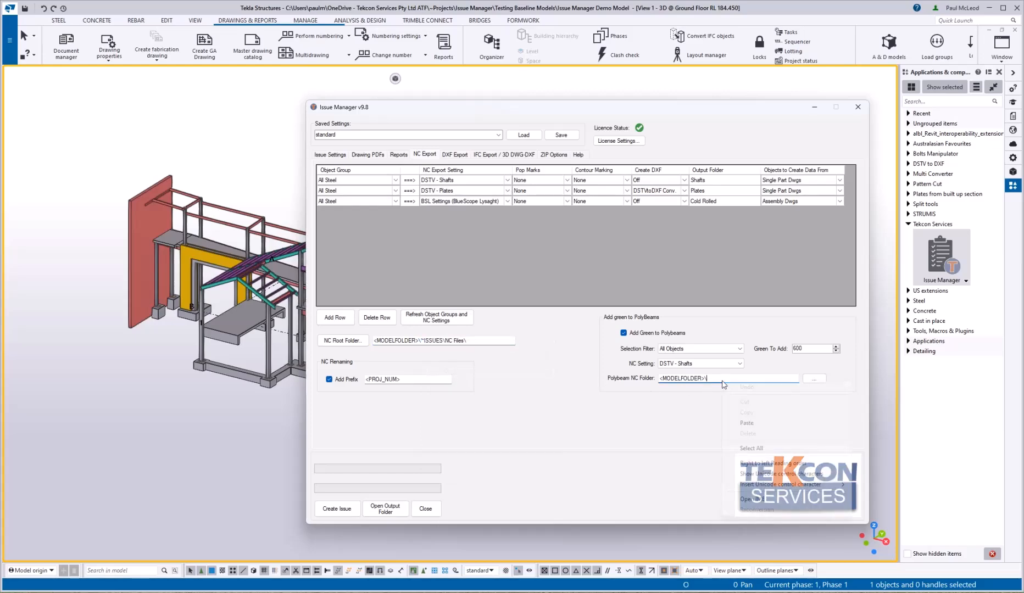
{"action": "left_click", "coordinate": [747, 423]}
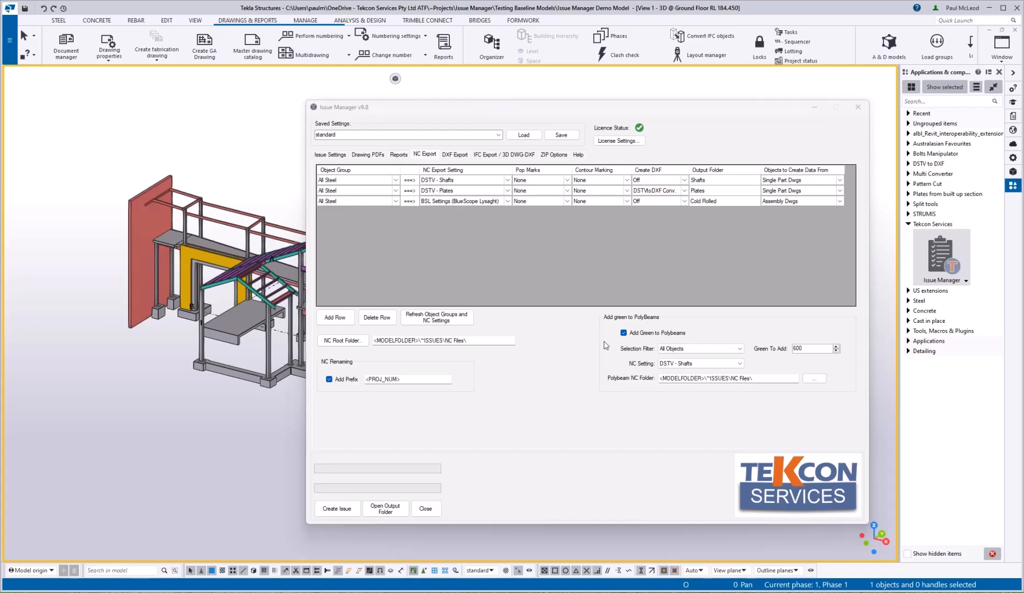
Step: Review the DXF Export options, keeping automatic DXF creation from NC files selected
{"action": "left_click", "coordinate": [461, 156]}
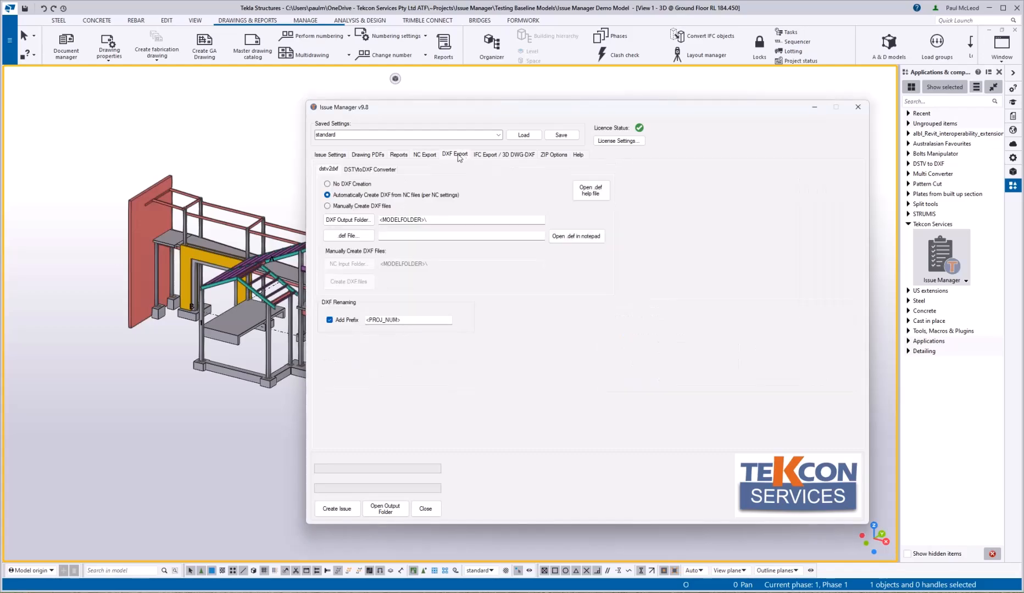
{"action": "left_click", "coordinate": [355, 173]}
{"action": "left_click", "coordinate": [333, 172]}
{"action": "left_click", "coordinate": [344, 207]}
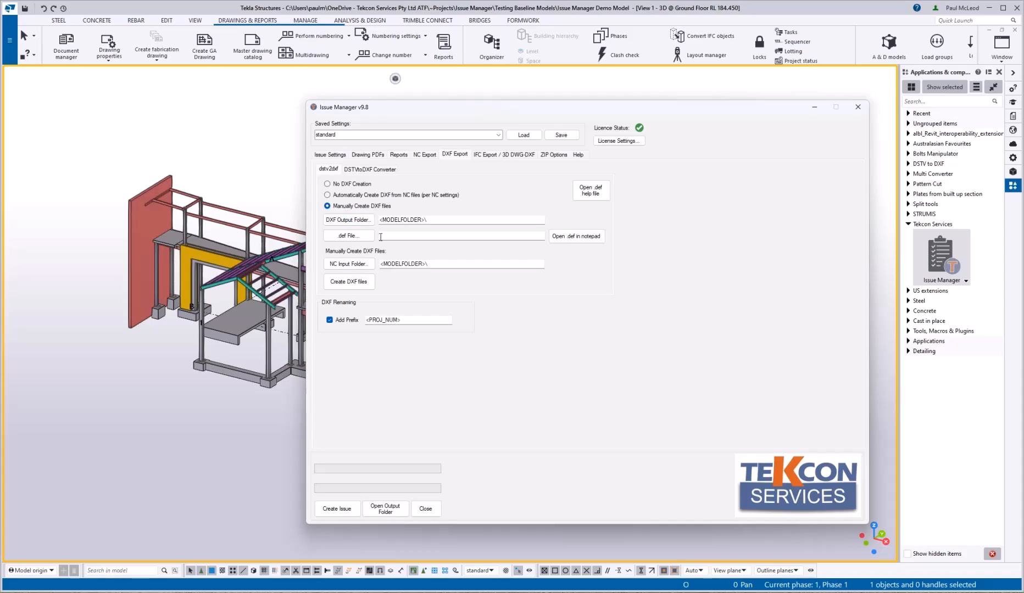
{"action": "left_click", "coordinate": [370, 265]}
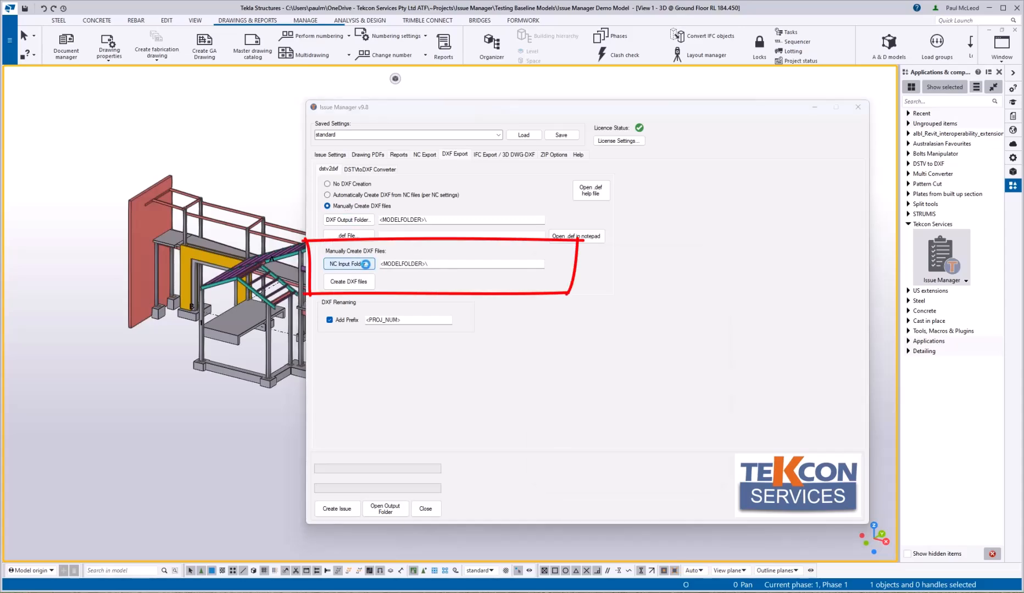
{"action": "left_click", "coordinate": [725, 251]}
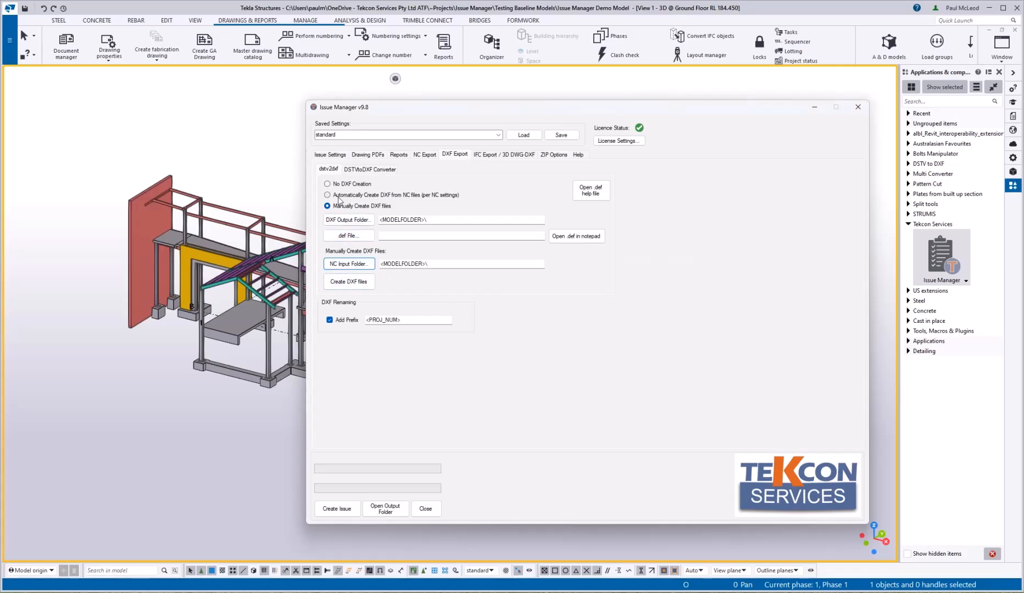
{"action": "left_click", "coordinate": [338, 196]}
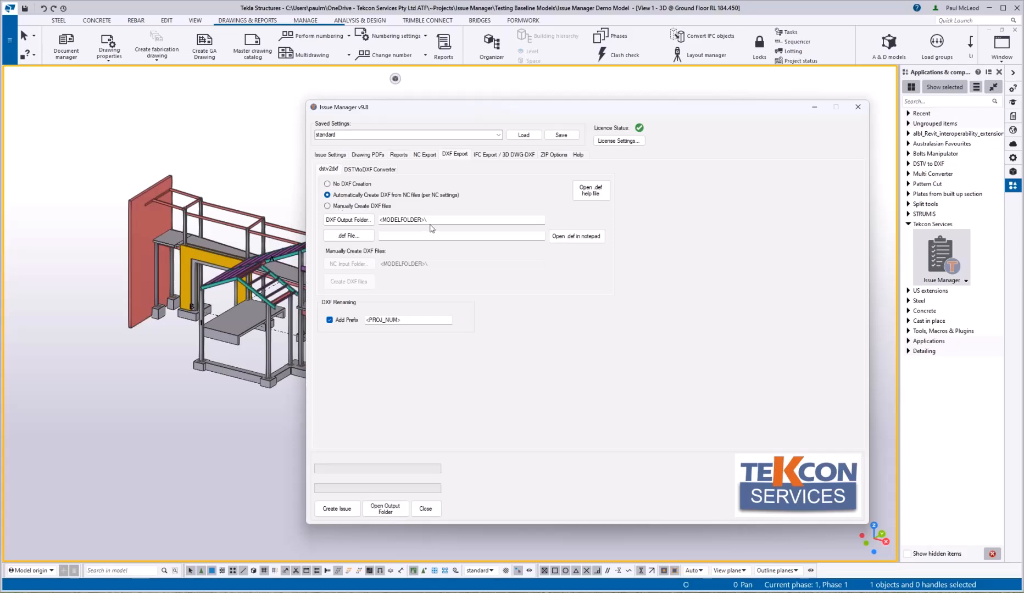
Step: Point the .def file to C:\TeklaStructures\2021.0\nt\dstv2dxf\tekla_dstv2dxf_metric.def
{"action": "left_click", "coordinate": [347, 236]}
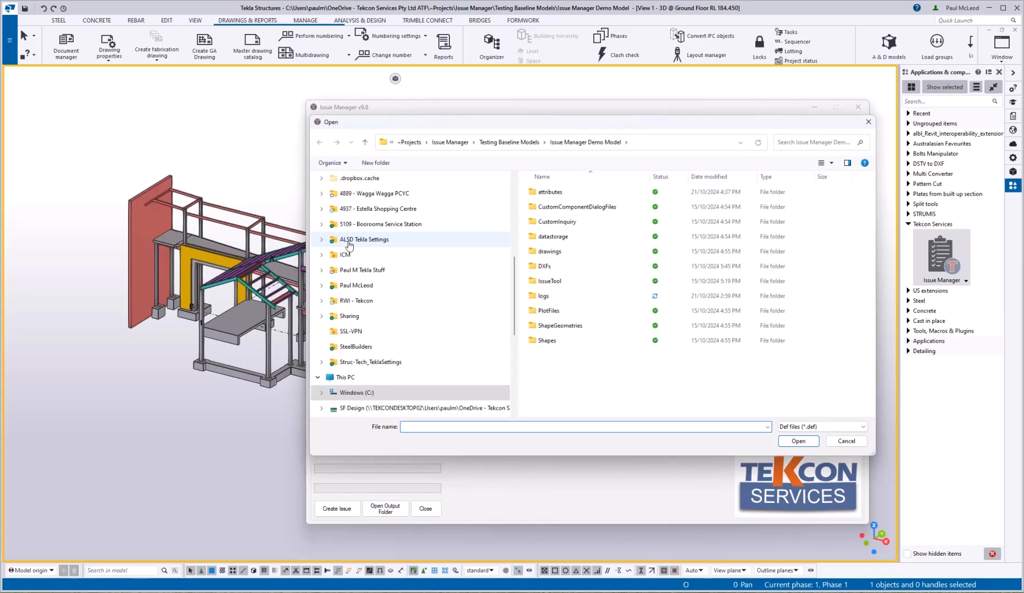
{"action": "left_click", "coordinate": [352, 392]}
{"action": "double_click", "coordinate": [558, 351]}
{"action": "scroll", "coordinate": [558, 350], "scroll_direction": "down", "scroll_amount": 1}
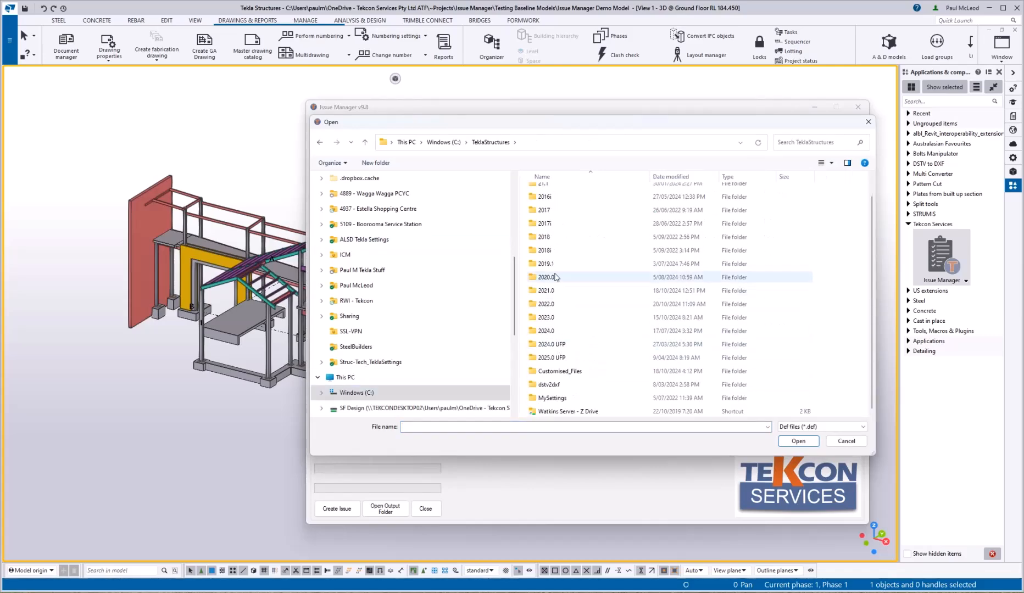
{"action": "double_click", "coordinate": [544, 291]}
{"action": "left_click", "coordinate": [541, 285]}
{"action": "double_click", "coordinate": [541, 286]}
{"action": "double_click", "coordinate": [552, 205]}
{"action": "double_click", "coordinate": [561, 232]}
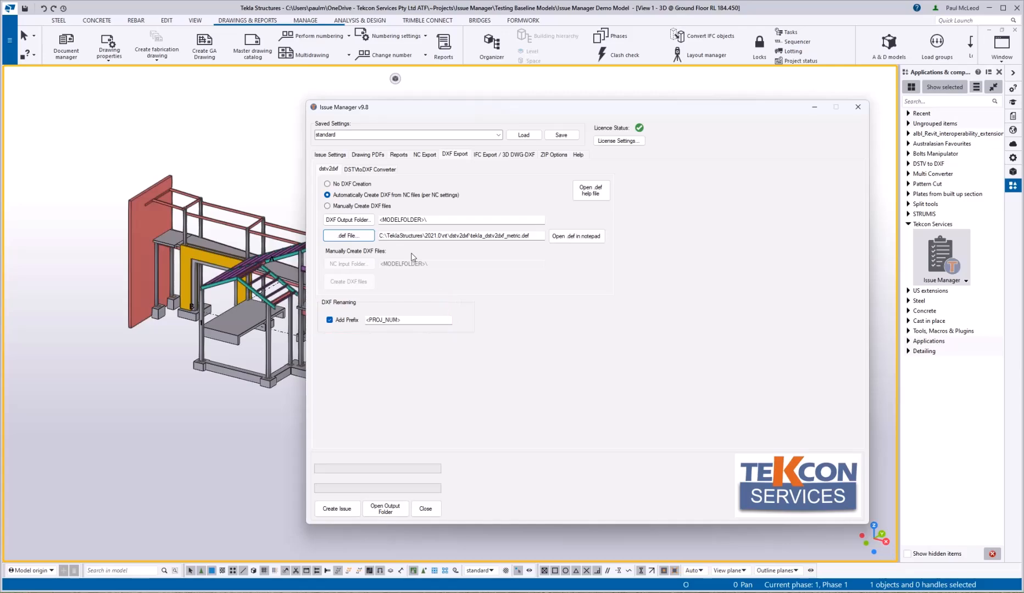
Step: Set the DXF output folder to <MODELFOLDER>\~ISSUES\NC Files\DXFs\, then go to IFC Export / 3D DWG-DXF
{"action": "left_click", "coordinate": [333, 186]}
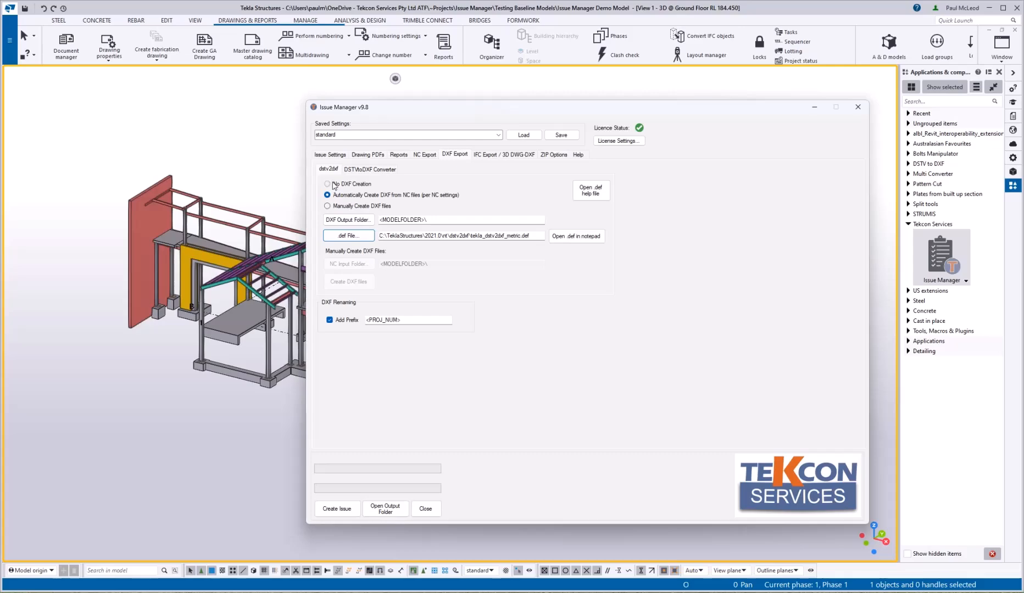
{"action": "left_click", "coordinate": [370, 170]}
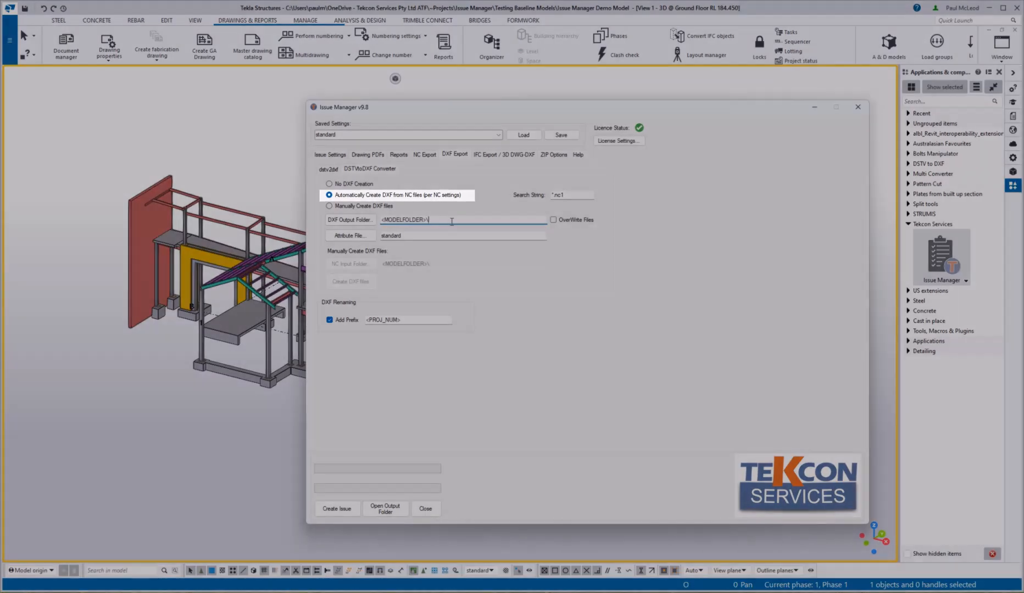
{"action": "left_click", "coordinate": [450, 219]}
{"action": "type", "text": "~ISSUES"}
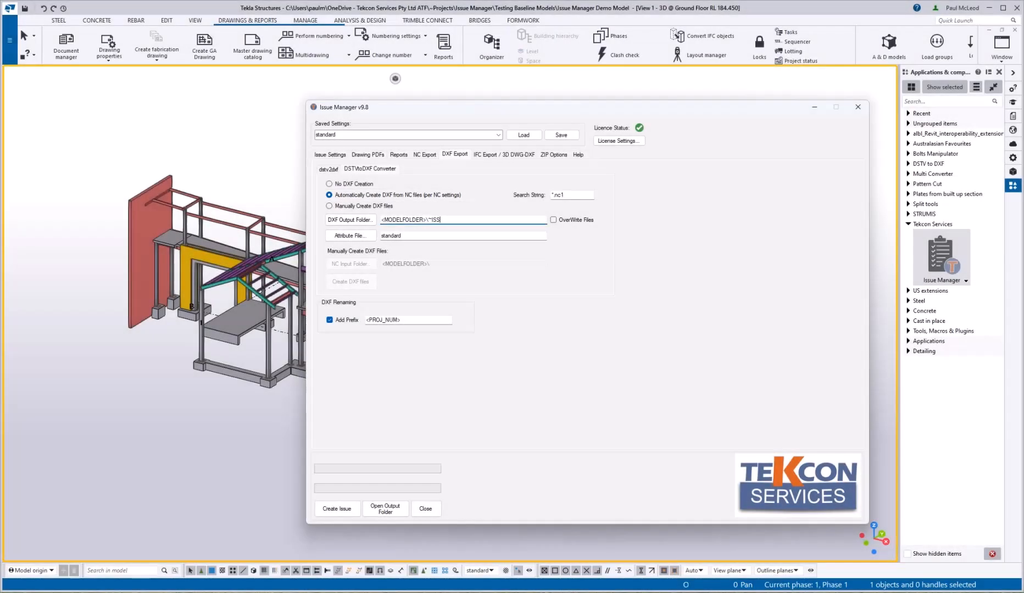
{"action": "type", "text": "\\"}
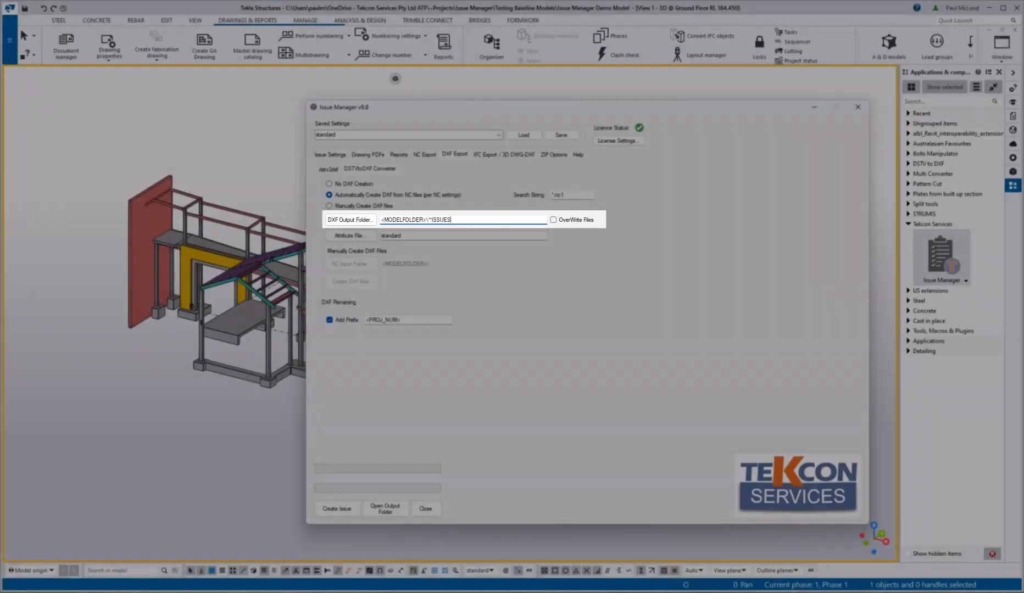
{"action": "type", "text": "NC Files\\DXFs"}
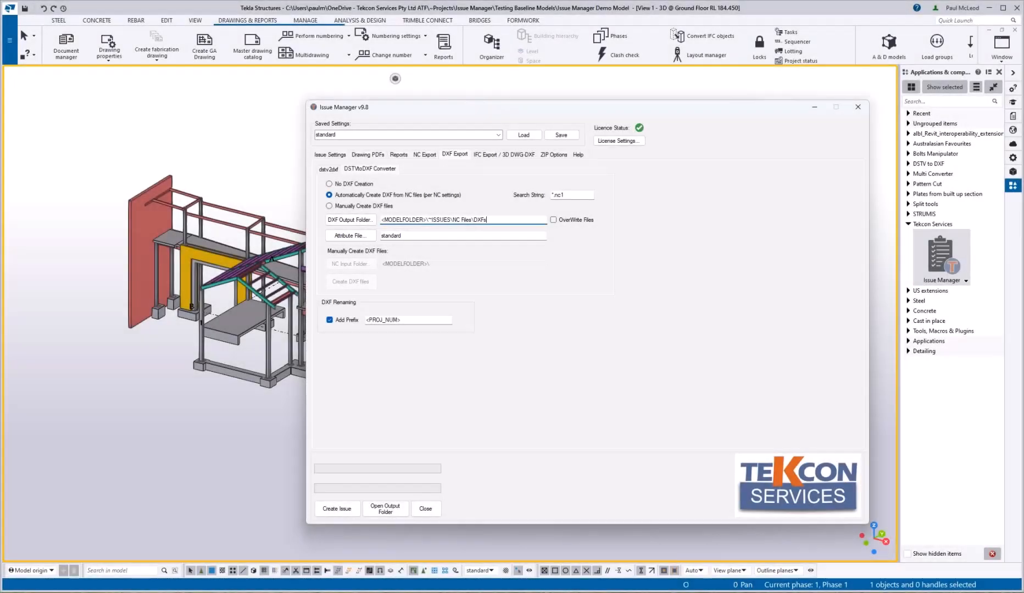
{"action": "type", "text": "\\"}
{"action": "left_click", "coordinate": [511, 156]}
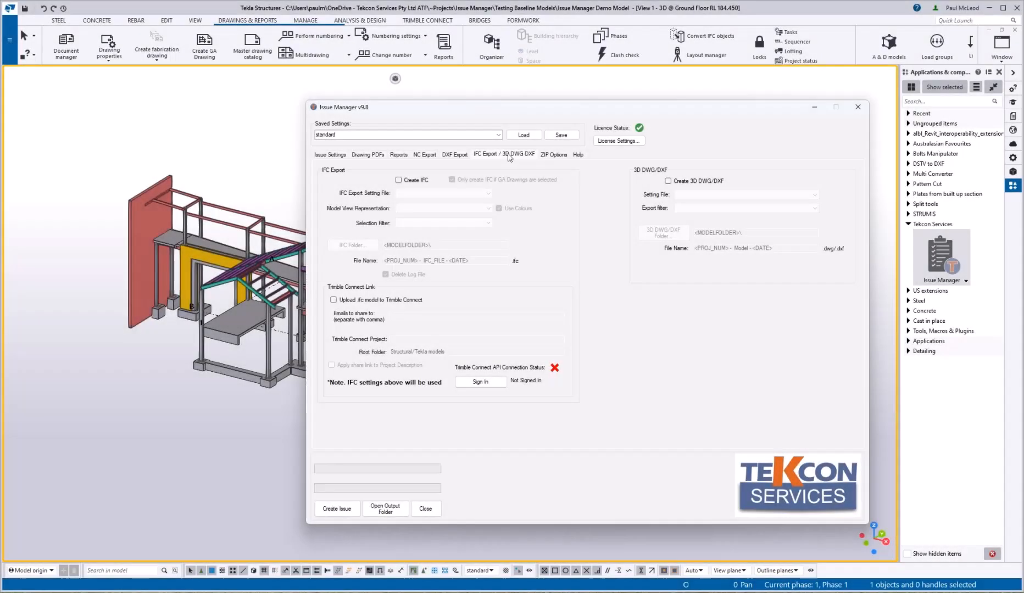
Step: Enable Create IFC with standard settings, Current representation, All Objects, folder ~ISSUES\IFC File\
{"action": "left_click", "coordinate": [398, 181]}
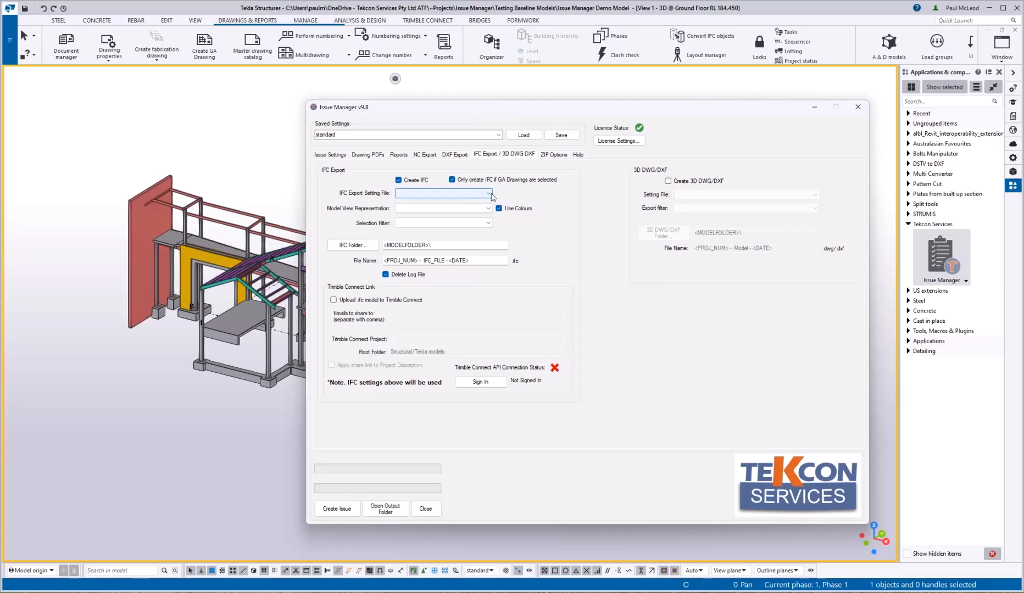
{"action": "left_click", "coordinate": [488, 193]}
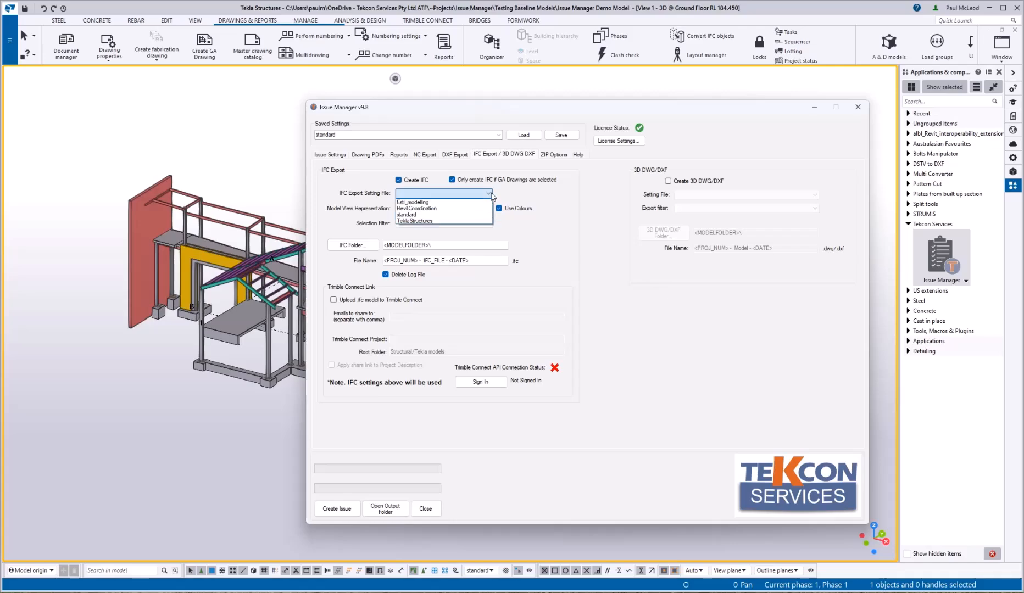
{"action": "left_click", "coordinate": [416, 215]}
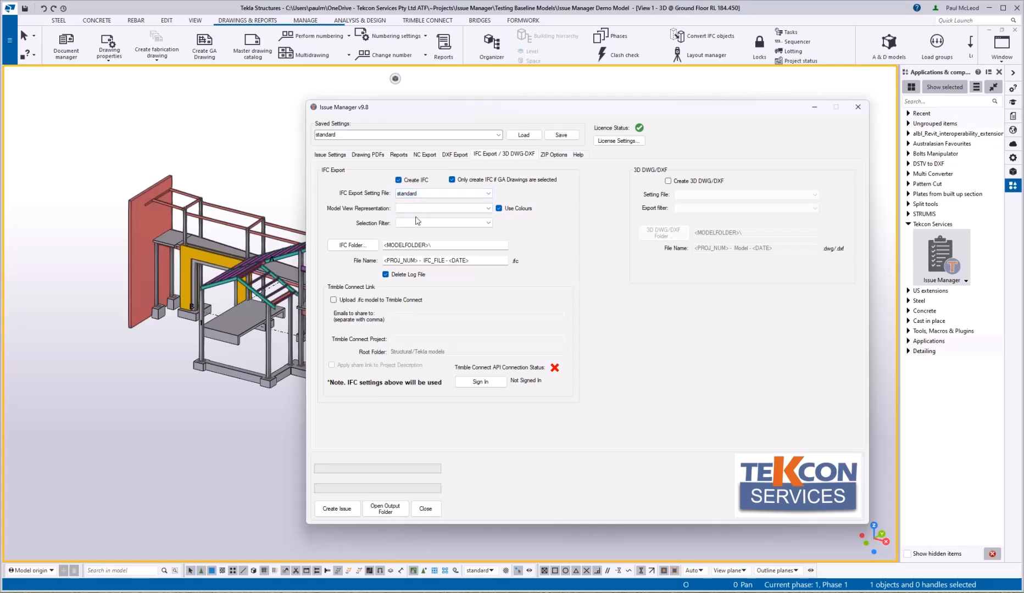
{"action": "left_click", "coordinate": [488, 208]}
{"action": "left_click", "coordinate": [417, 217]}
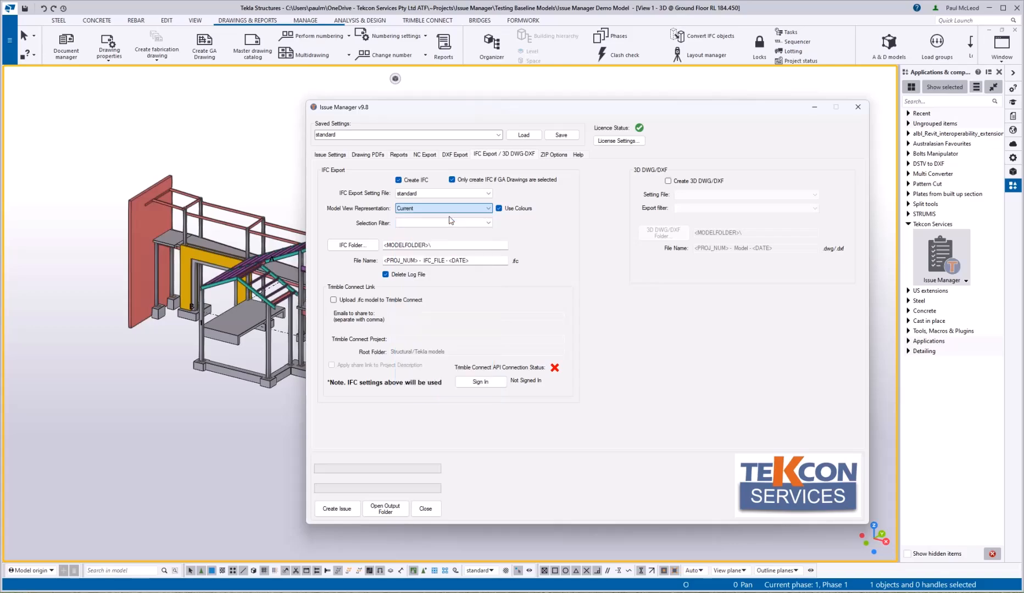
{"action": "left_click", "coordinate": [487, 223]}
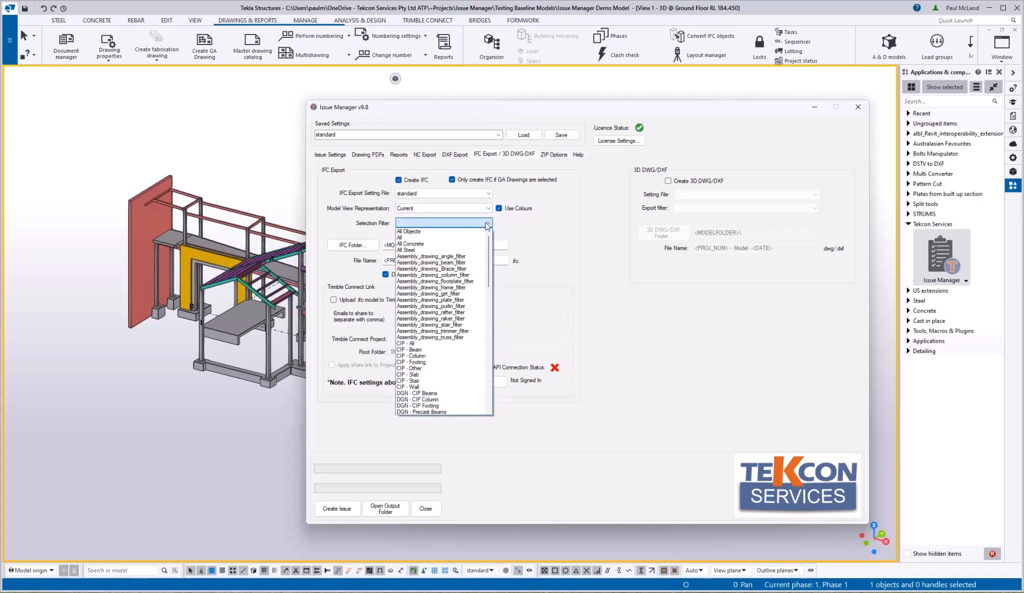
{"action": "left_click", "coordinate": [444, 232]}
{"action": "left_click", "coordinate": [472, 246]}
{"action": "type", "text": "~ISSUES\\IFC"}
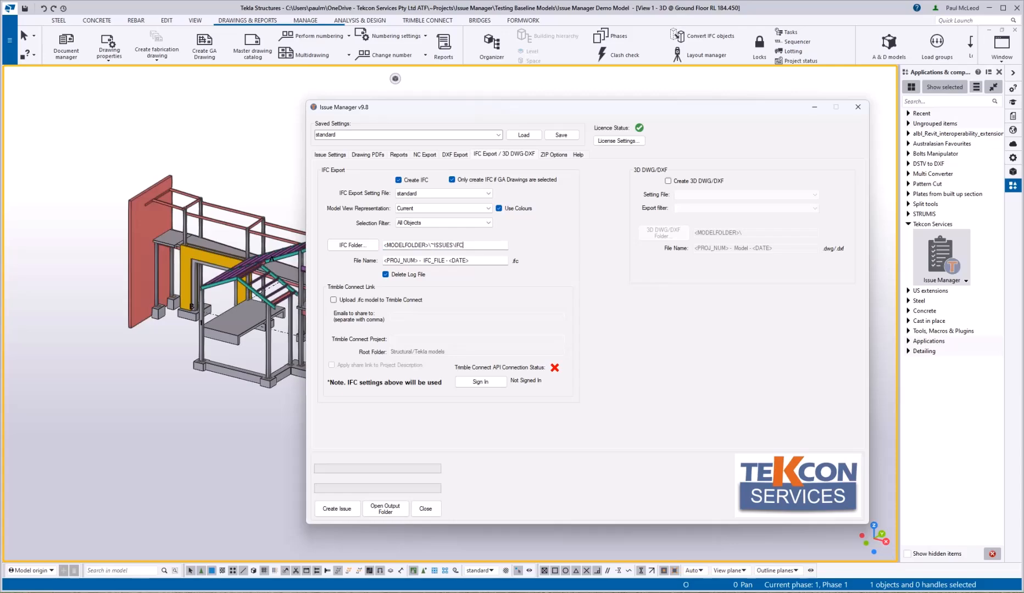
{"action": "type", "text": " File\\"}
Step: Enable Create 3D DWG/DXF with standard settings, All Objects filter, folder ISSUES\3d DWG\
{"action": "left_click", "coordinate": [669, 181]}
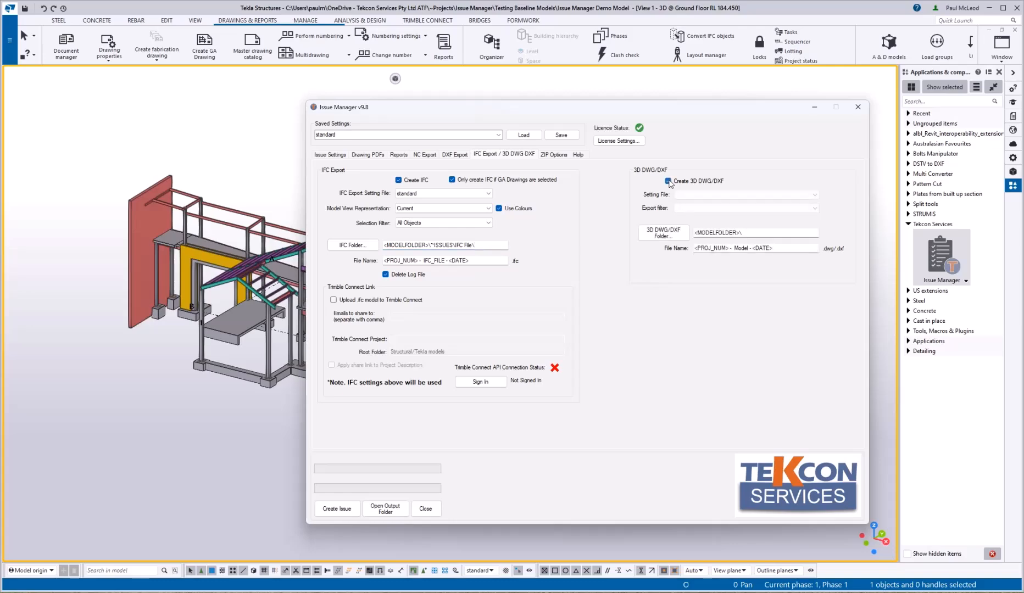
{"action": "left_click", "coordinate": [805, 195]}
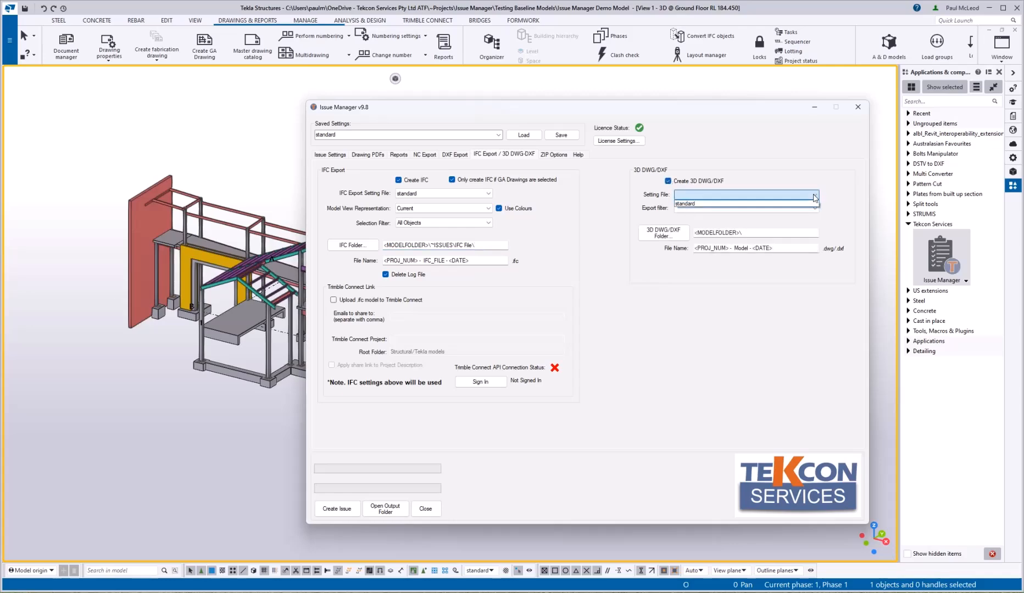
{"action": "left_click", "coordinate": [712, 204]}
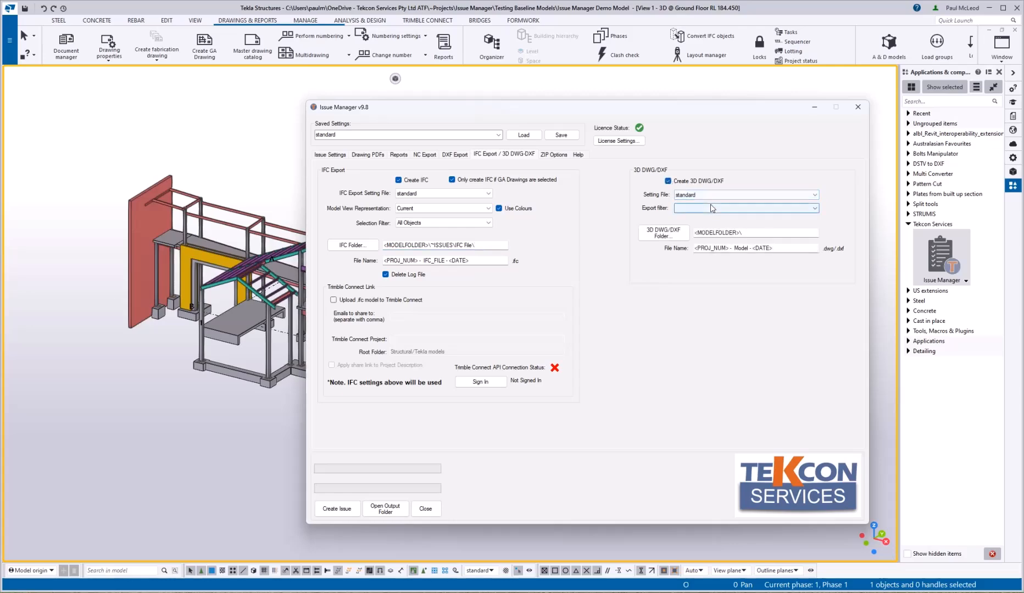
{"action": "left_click", "coordinate": [815, 208]}
{"action": "left_click", "coordinate": [714, 218]}
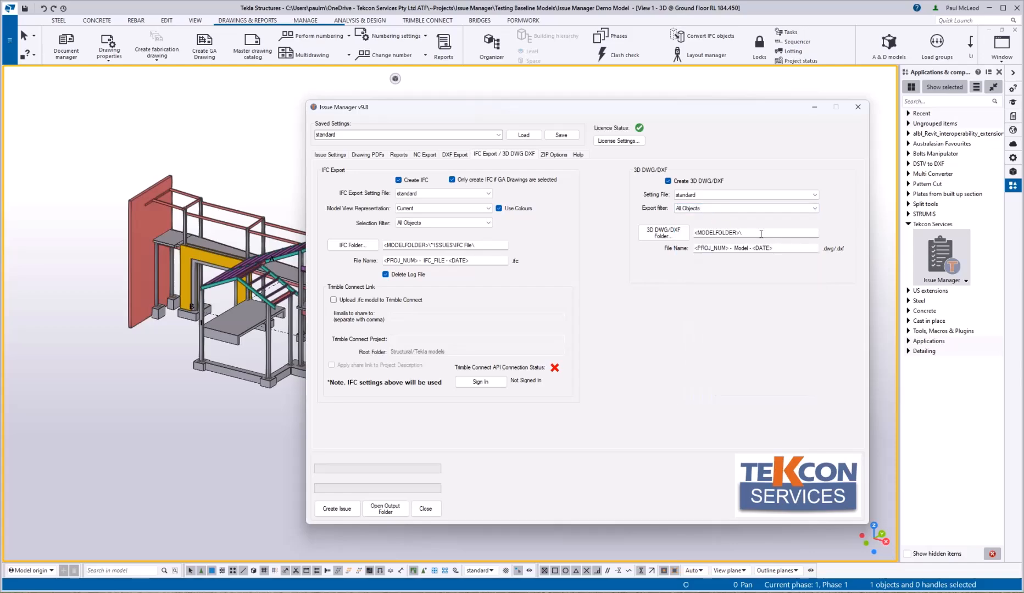
{"action": "type", "text": "ISSUES\\3d DWG\\"}
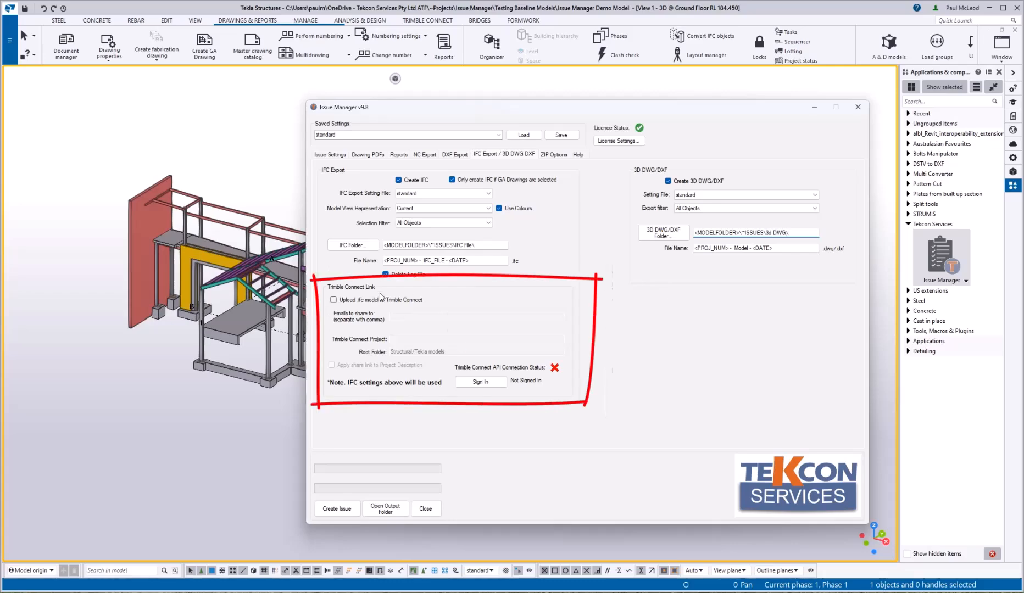
Step: Enable the IFC upload to Trimble Connect, sharing with the contact's e-mail, in project <PROJ_NUM> - <PROJ_NAME>, with no root folder
{"action": "left_click", "coordinate": [332, 300]}
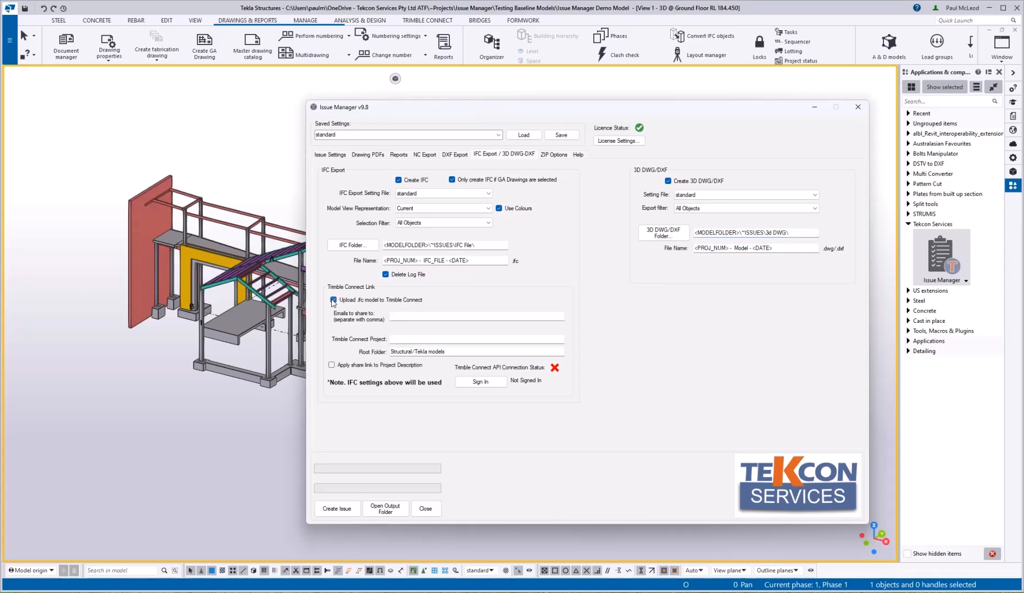
{"action": "left_click", "coordinate": [403, 315]}
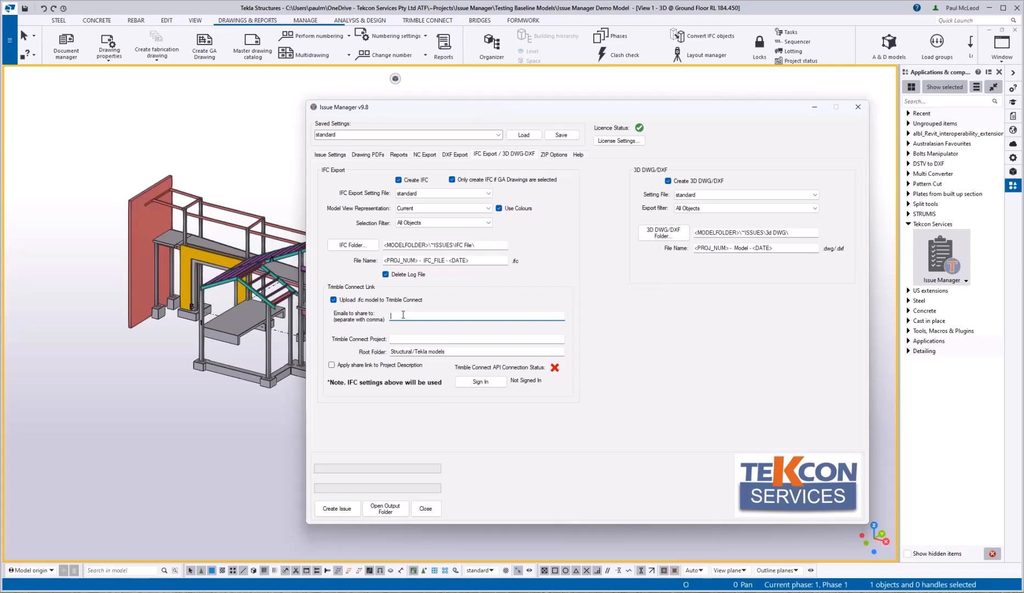
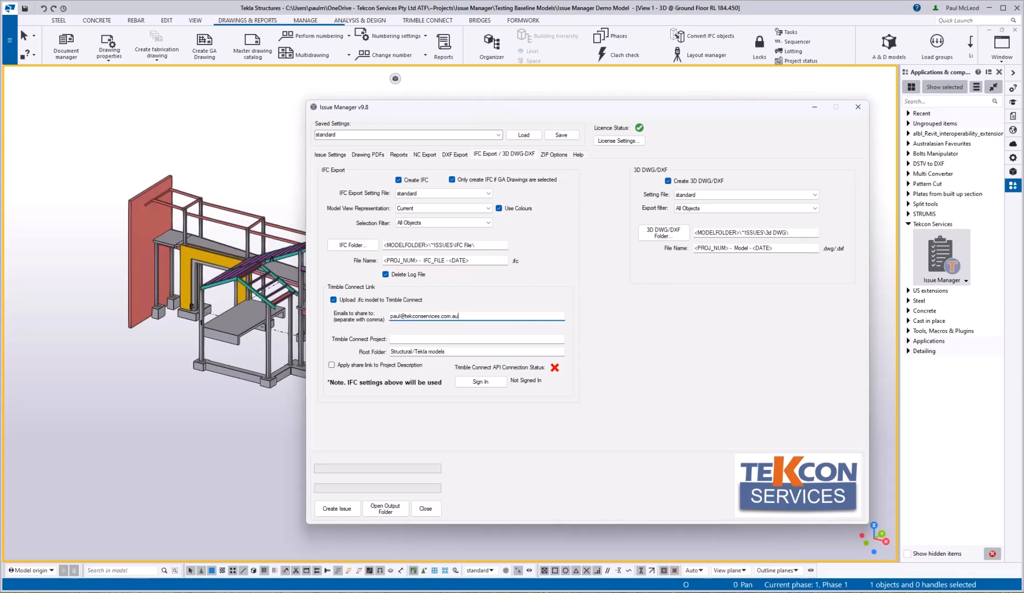
{"action": "left_click", "coordinate": [399, 340]}
{"action": "type", "text": "<PROJ_NUM"}
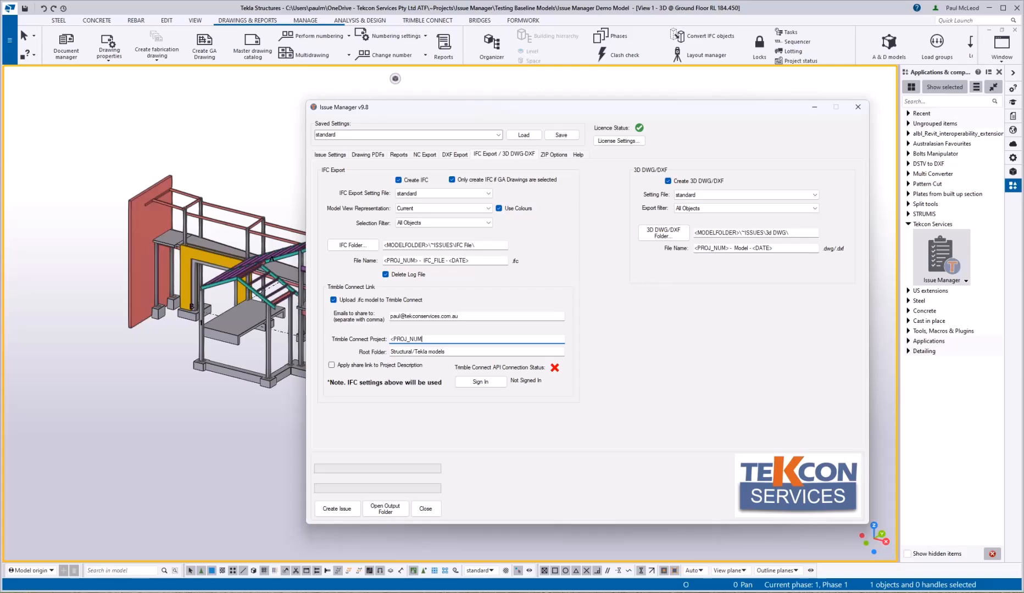
{"action": "type", "text": "> - <PROJ_NAME>"}
{"action": "key", "text": "Tab"}
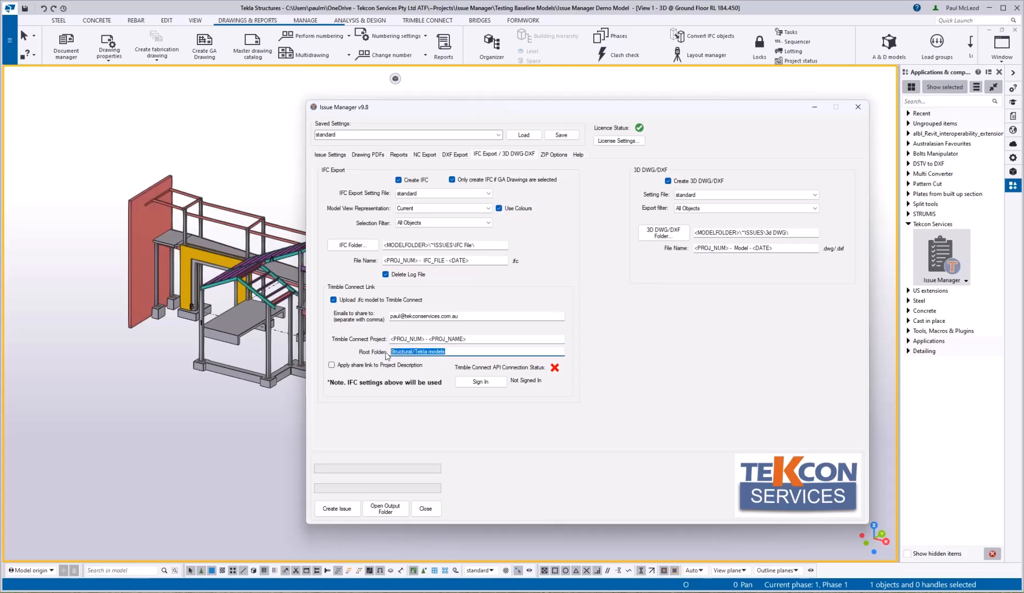
{"action": "key", "text": "BackSpace"}
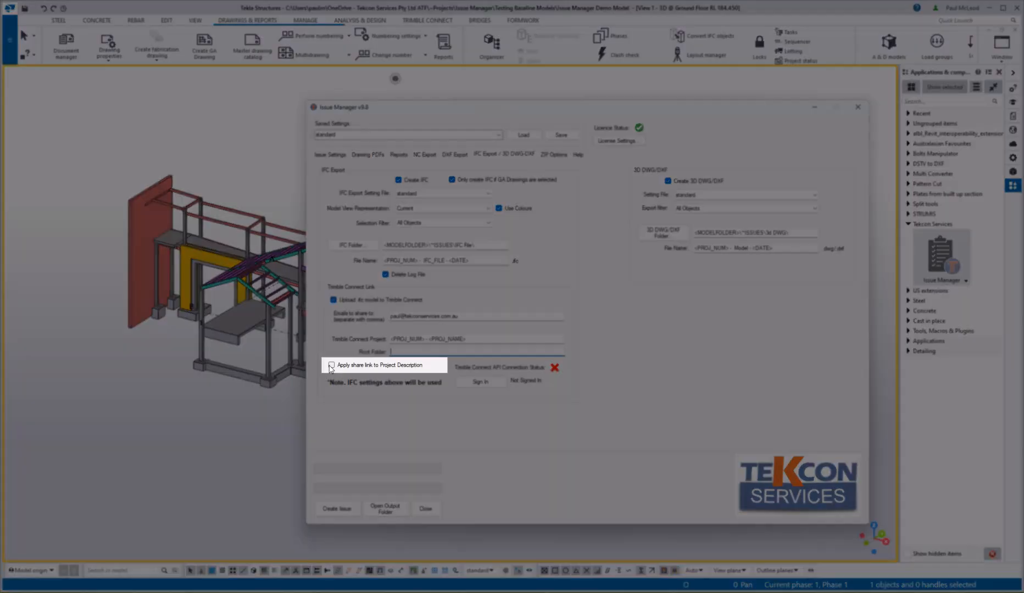
Step: Apply the share link, sign in to Trimble Connect, and show the ZIP Options
{"action": "left_click", "coordinate": [331, 365]}
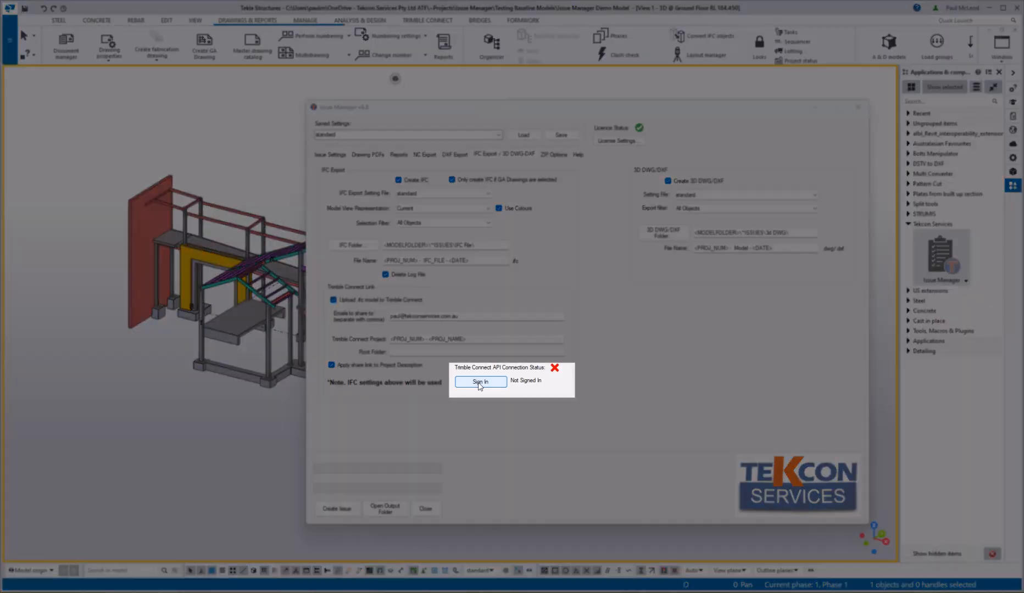
{"action": "left_click", "coordinate": [478, 386]}
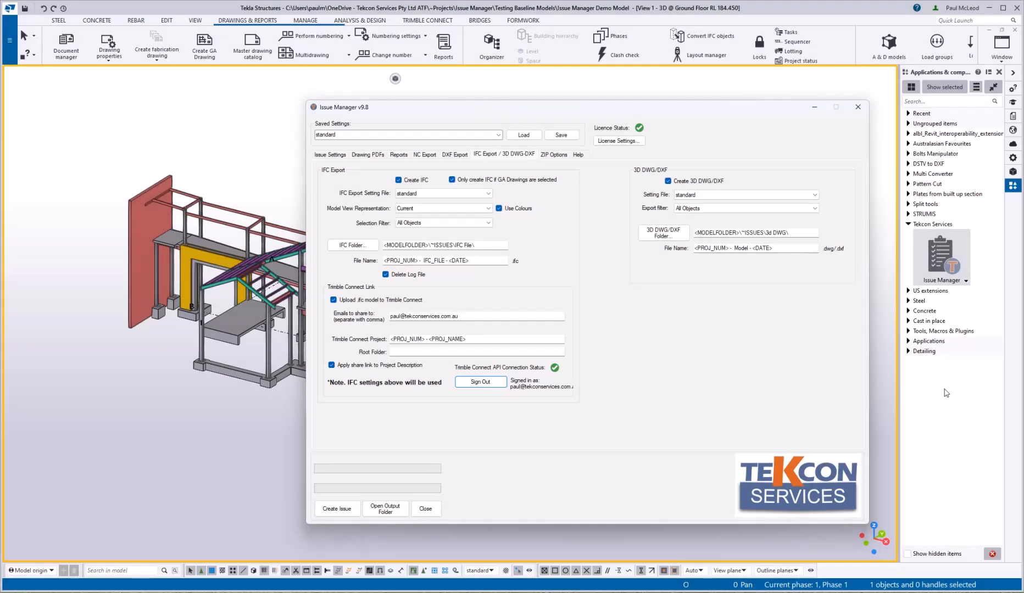
{"action": "left_click", "coordinate": [564, 155]}
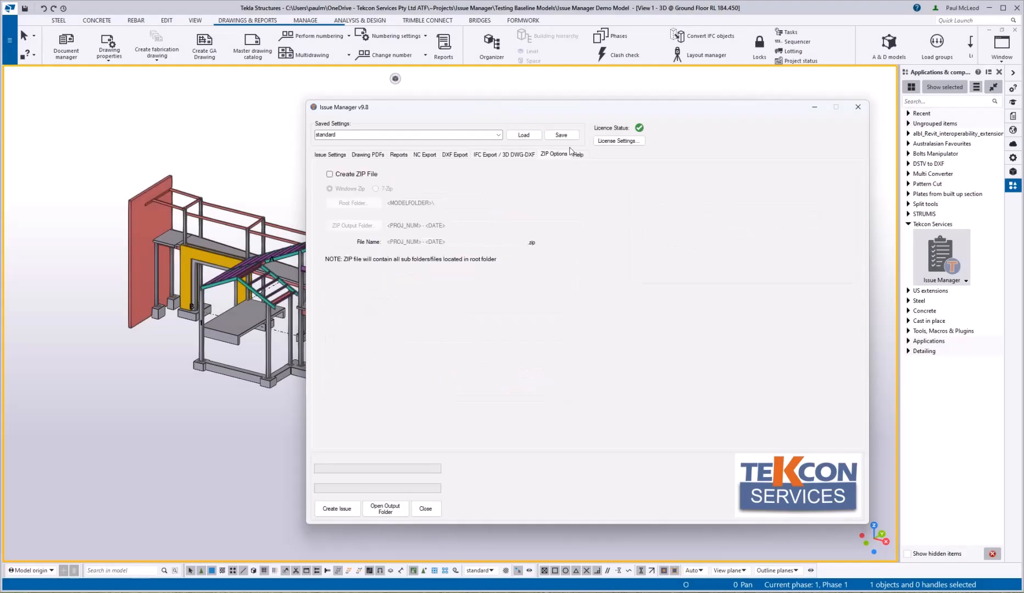
Step: Tick Create ZIP File and keep Windows Zip rather than 7-Zip as the format
{"action": "left_click", "coordinate": [338, 175]}
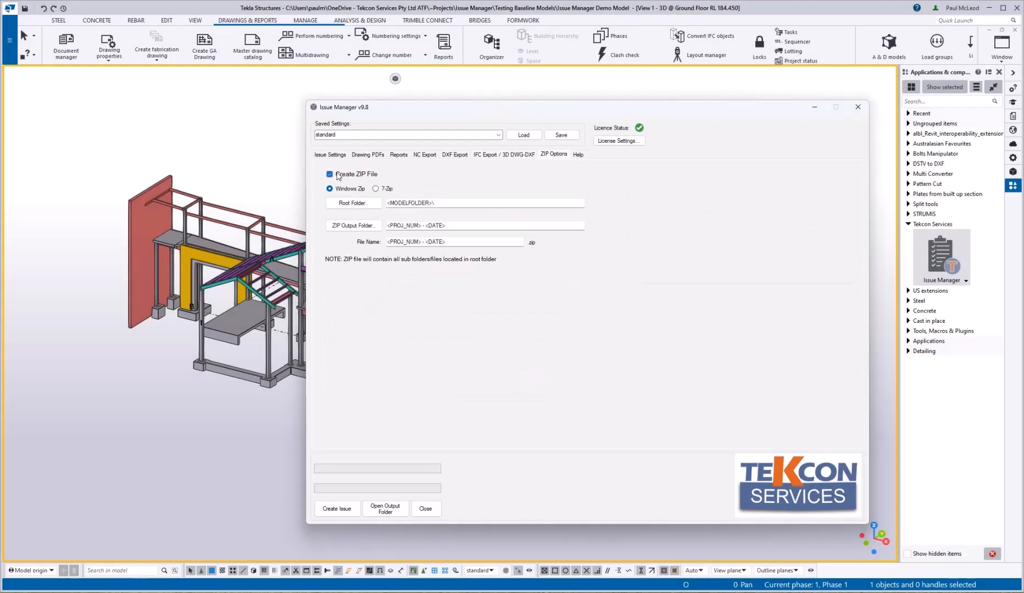
{"action": "left_click", "coordinate": [386, 188]}
{"action": "left_click", "coordinate": [337, 190]}
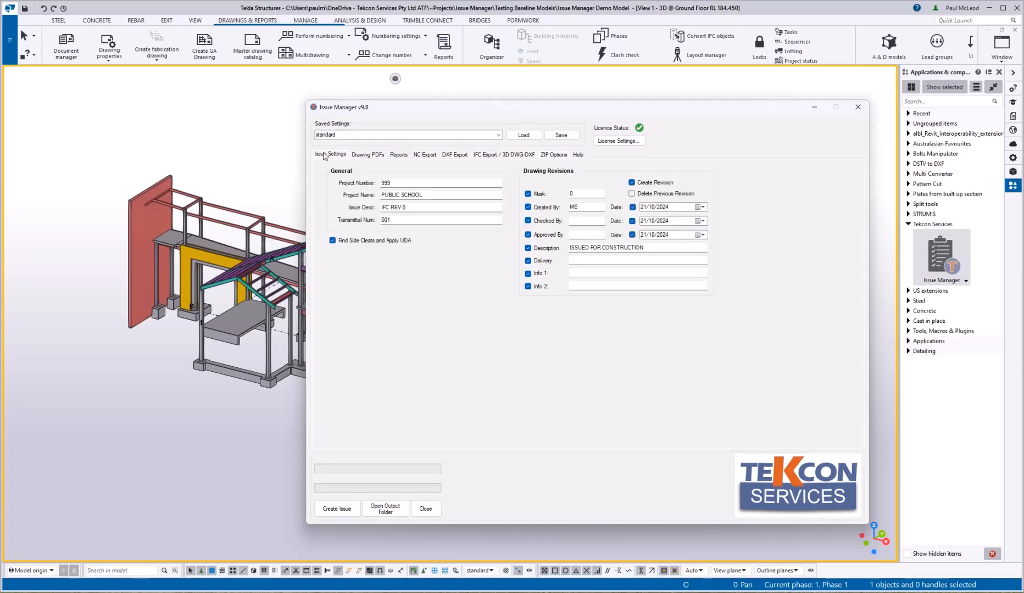
Step: Save the Issue Manager settings as MySettings, confirm it appears in the list, and minimize the dialog
{"action": "double_click", "coordinate": [325, 134]}
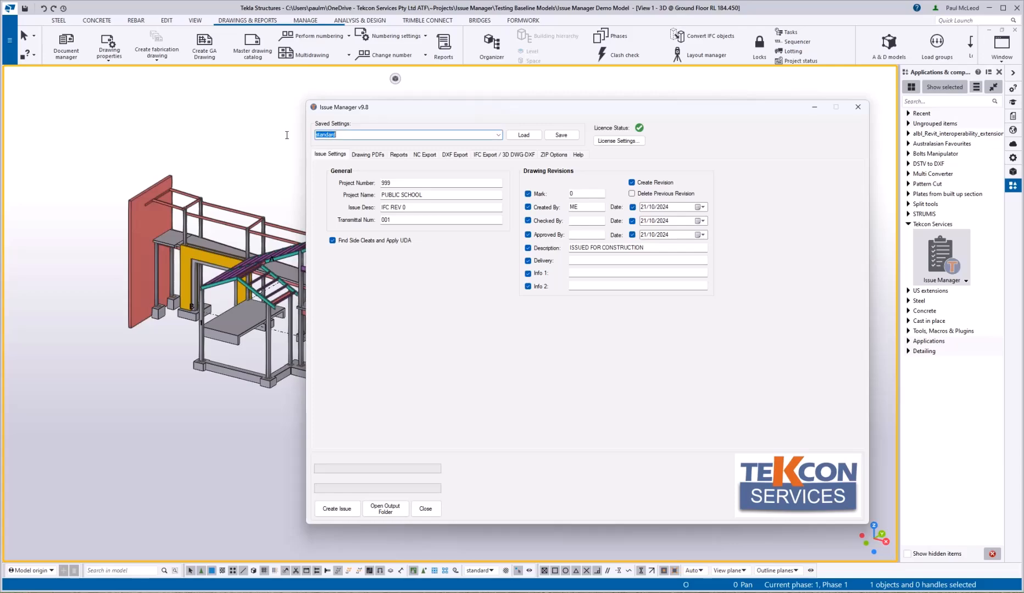
{"action": "type", "text": "MySettings"}
{"action": "left_click", "coordinate": [566, 136]}
{"action": "left_click", "coordinate": [498, 135]}
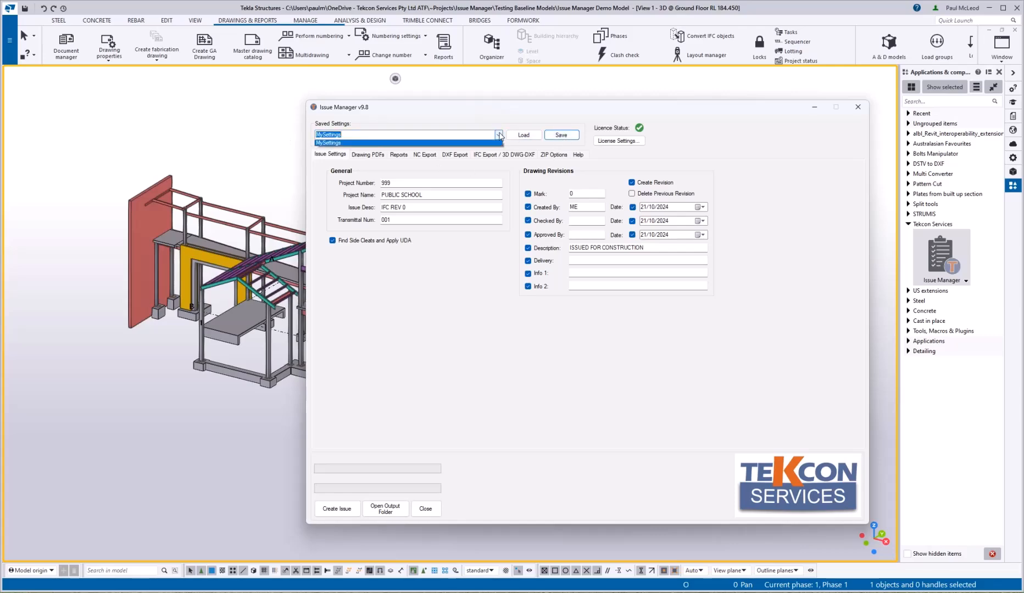
{"action": "left_click", "coordinate": [451, 118]}
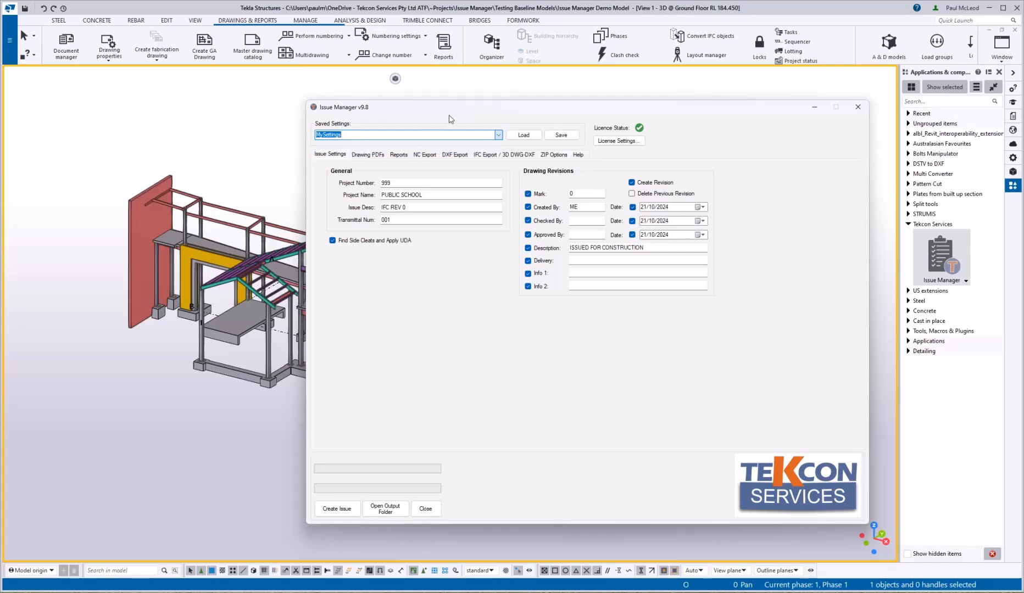
{"action": "left_click", "coordinate": [814, 108]}
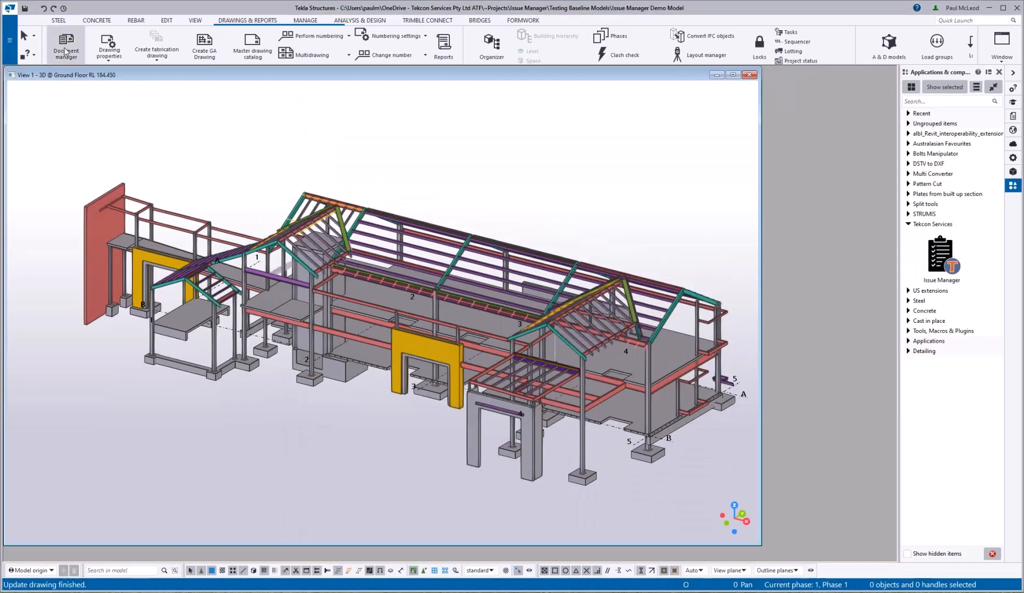
Step: In Document manager, select all drawings ready for issuing, run the issue, then close Issue Manager
{"action": "left_click", "coordinate": [65, 43]}
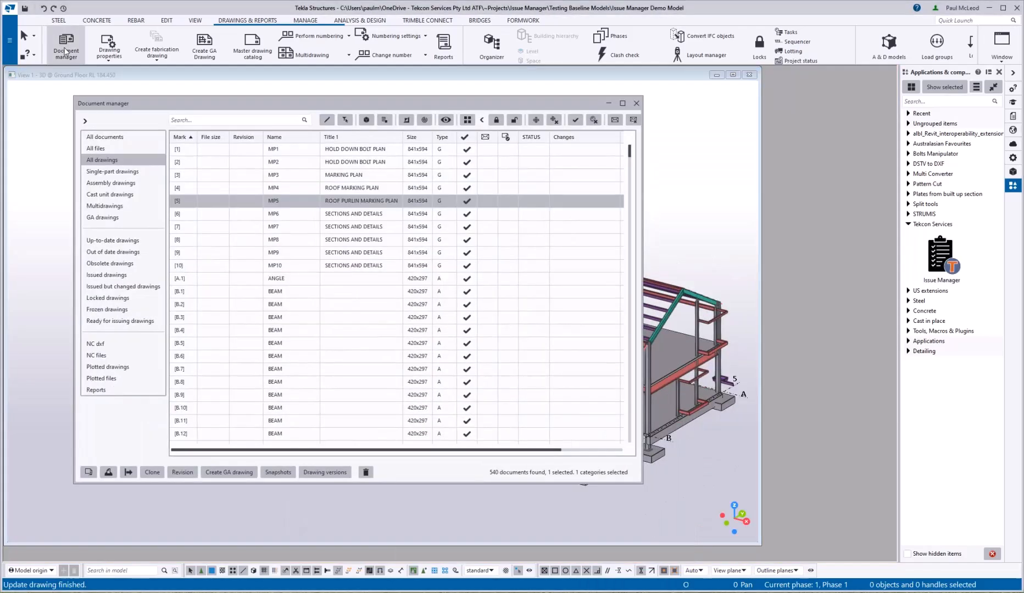
{"action": "left_click", "coordinate": [120, 321]}
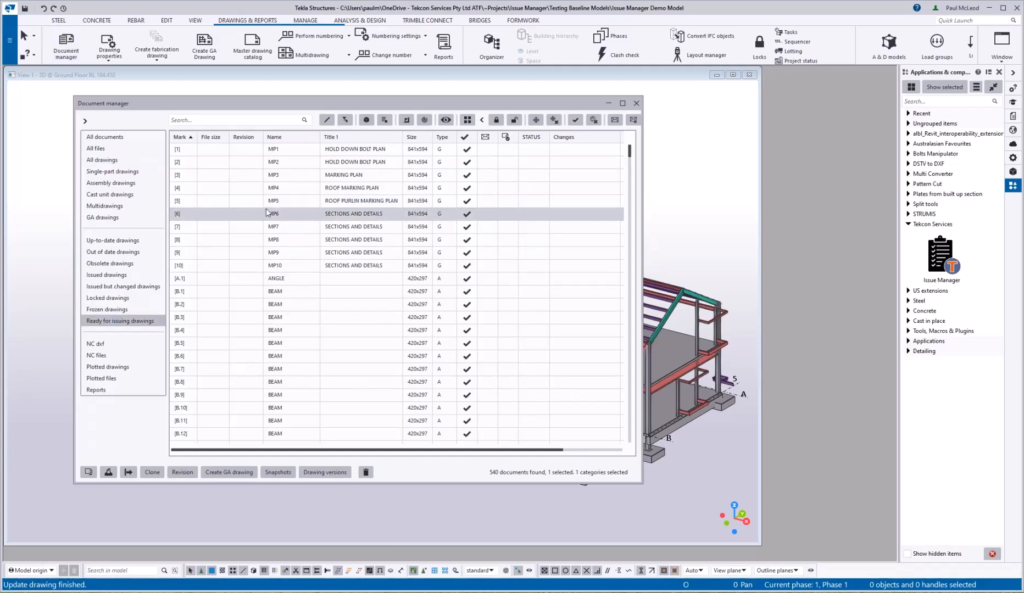
{"action": "key", "text": "ctrl+a"}
{"action": "left_click", "coordinate": [55, 120]}
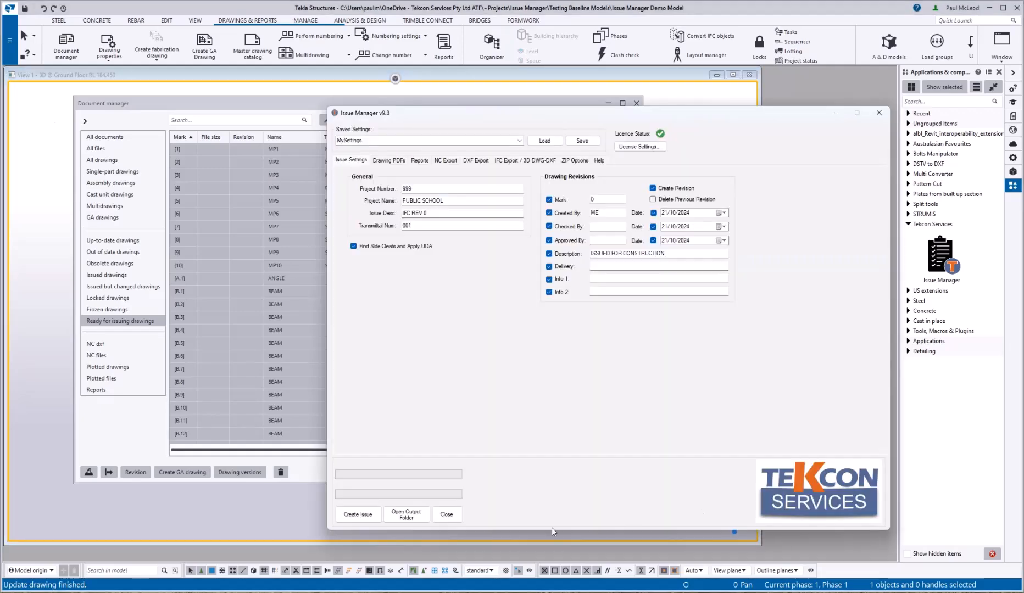
{"action": "left_click", "coordinate": [356, 515]}
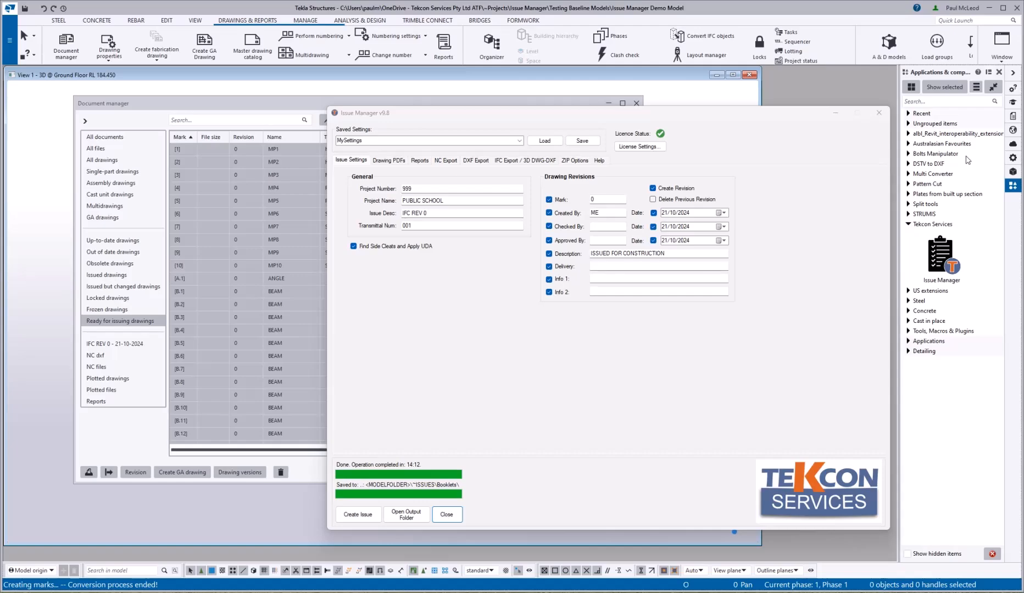
{"action": "left_click", "coordinate": [449, 514]}
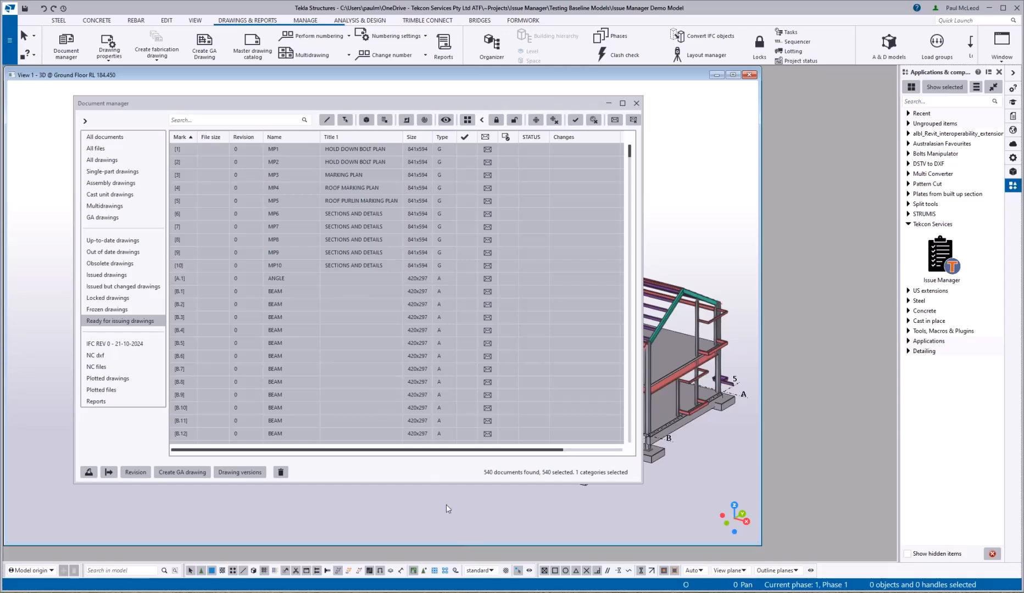
Step: Show the IFC REV 0 - 21-10-2024 drawings, then bring the Issue Manager Demo Model folder forward
{"action": "left_click", "coordinate": [131, 344]}
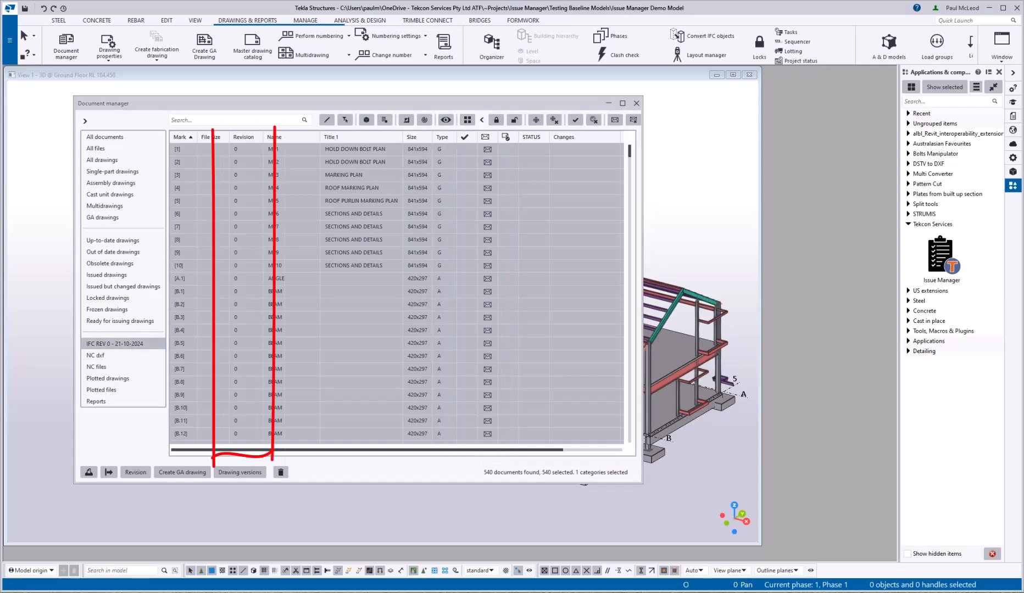
{"action": "left_click", "coordinate": [484, 589]}
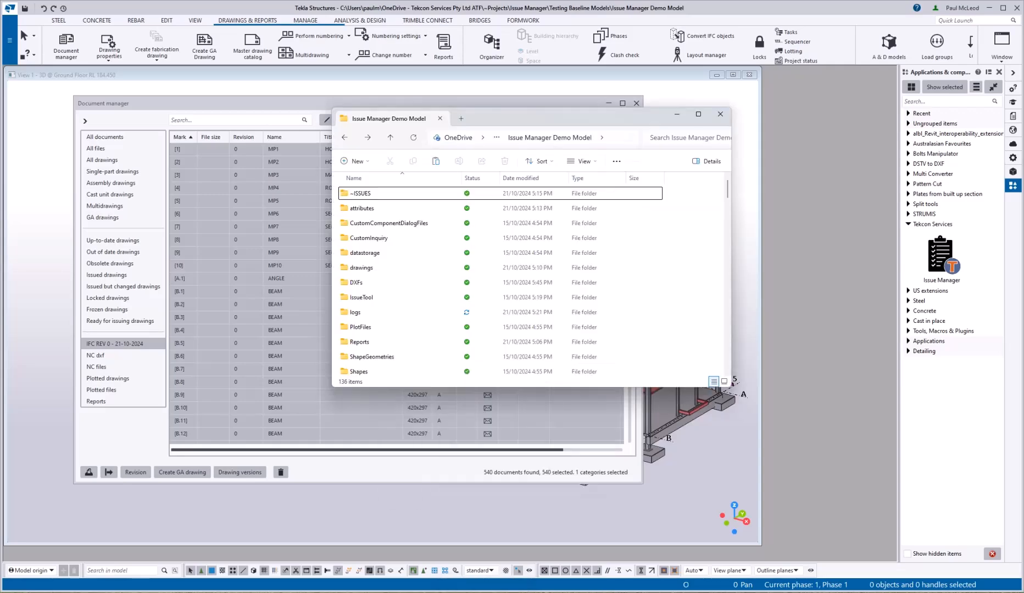
Step: Open ~ISSUES\Booklets and widen the column to read the booklet PDF names
{"action": "left_click", "coordinate": [413, 196]}
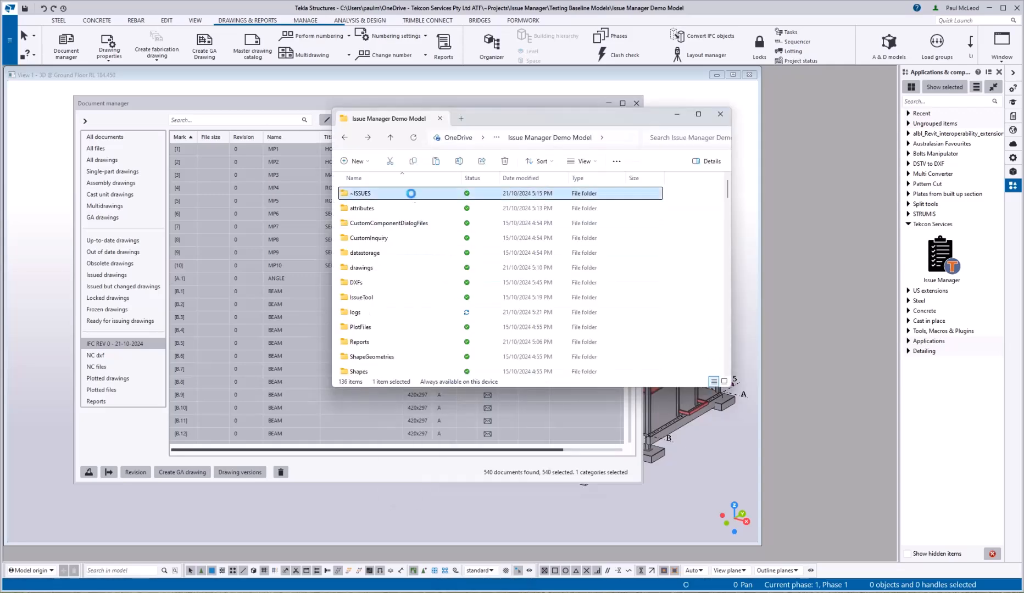
{"action": "double_click", "coordinate": [413, 197]}
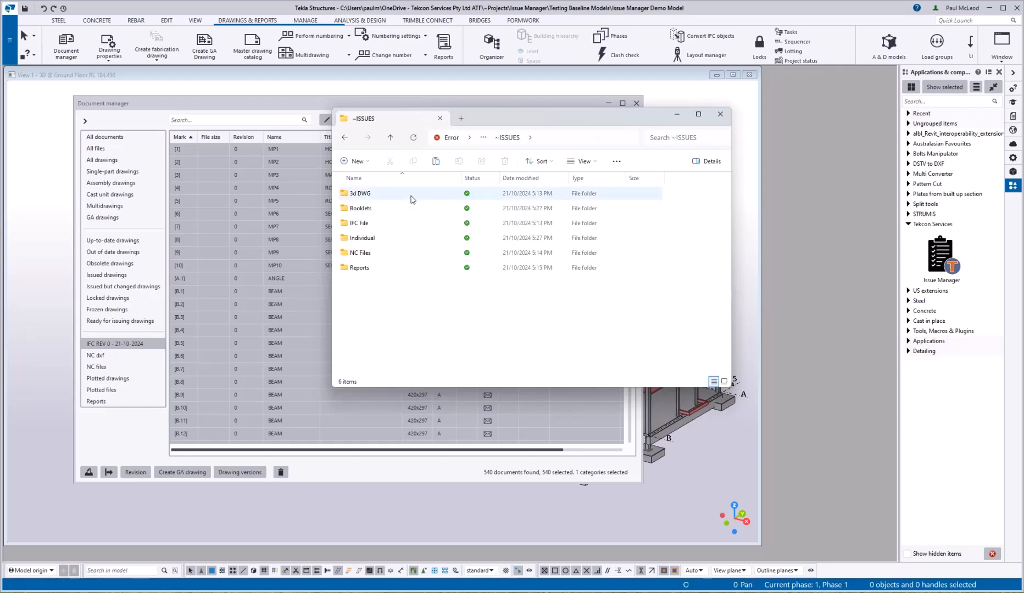
{"action": "double_click", "coordinate": [402, 211]}
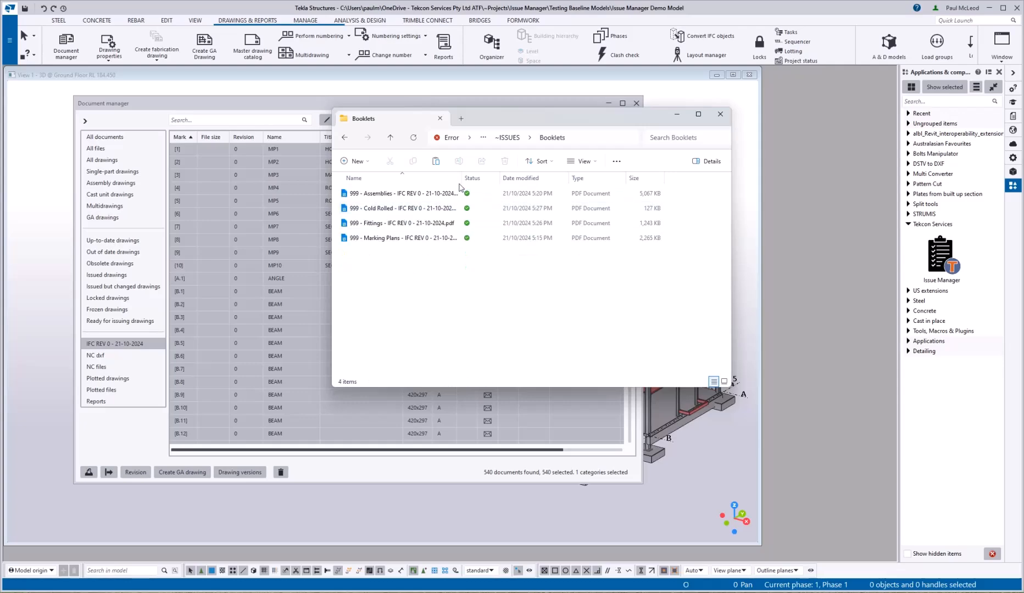
{"action": "left_click_drag", "start_coordinate": [462, 182], "coordinate": [496, 182]}
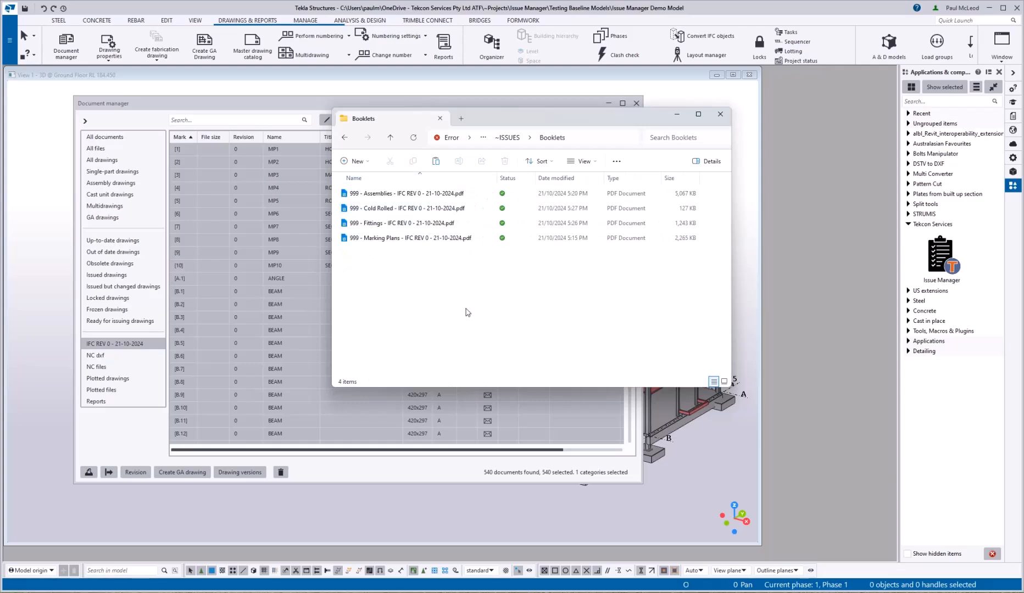
{"action": "left_click", "coordinate": [390, 137]}
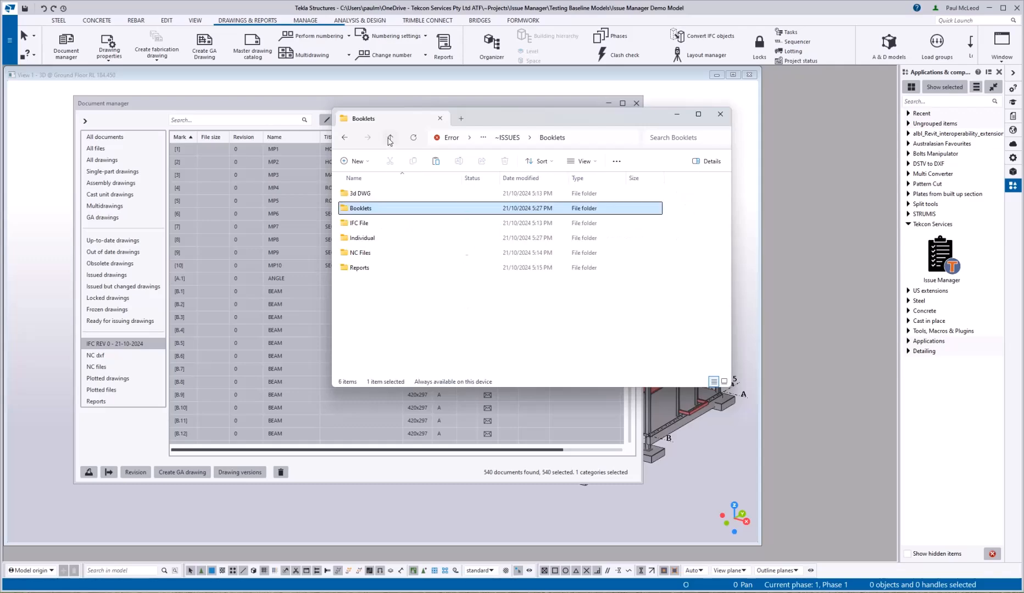
Step: Review the Assemblies, Cold Rolled, Fittings and Marking Plans PDFs under Individual, then open Reports
{"action": "double_click", "coordinate": [378, 238]}
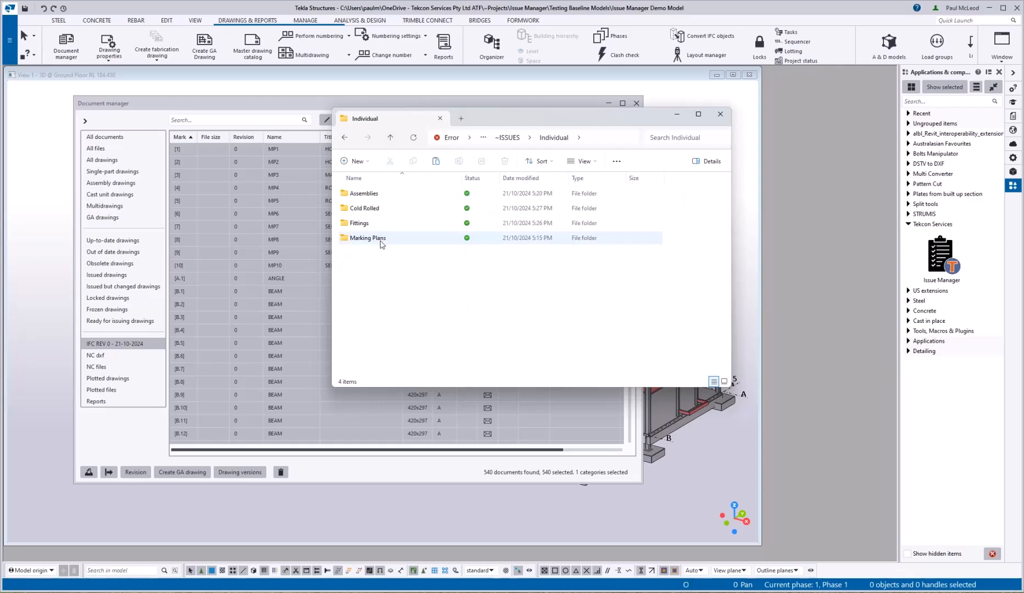
{"action": "double_click", "coordinate": [372, 193]}
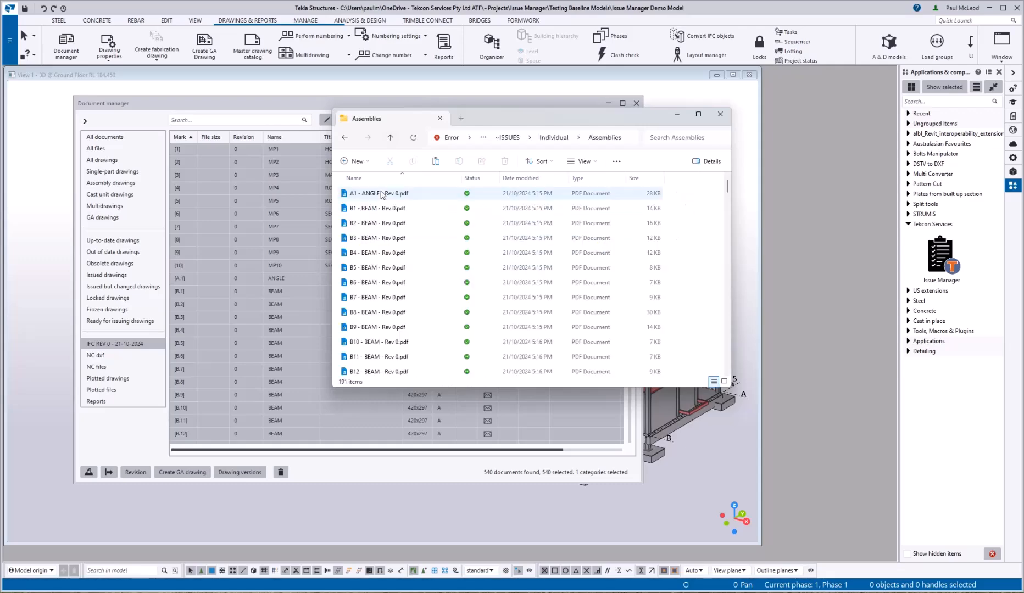
{"action": "left_click", "coordinate": [390, 137]}
{"action": "left_click", "coordinate": [387, 210]}
{"action": "double_click", "coordinate": [387, 209]}
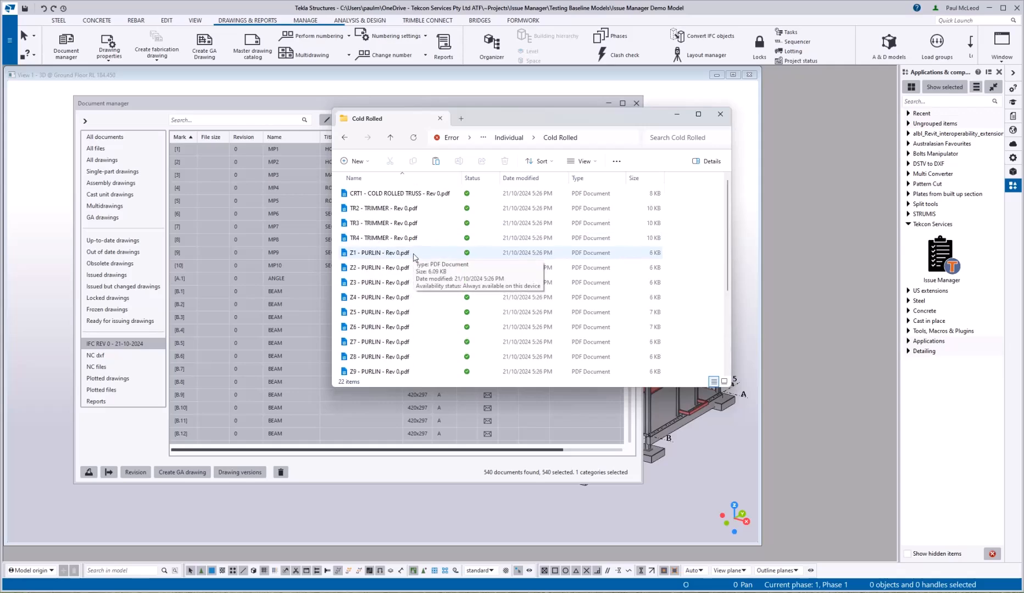
{"action": "left_click", "coordinate": [390, 137]}
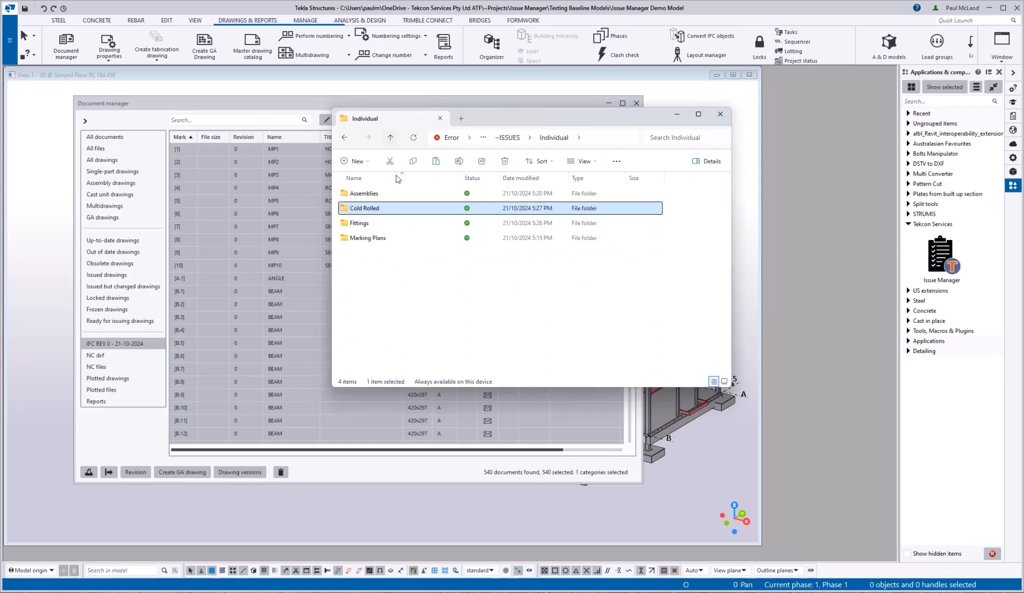
{"action": "double_click", "coordinate": [375, 224]}
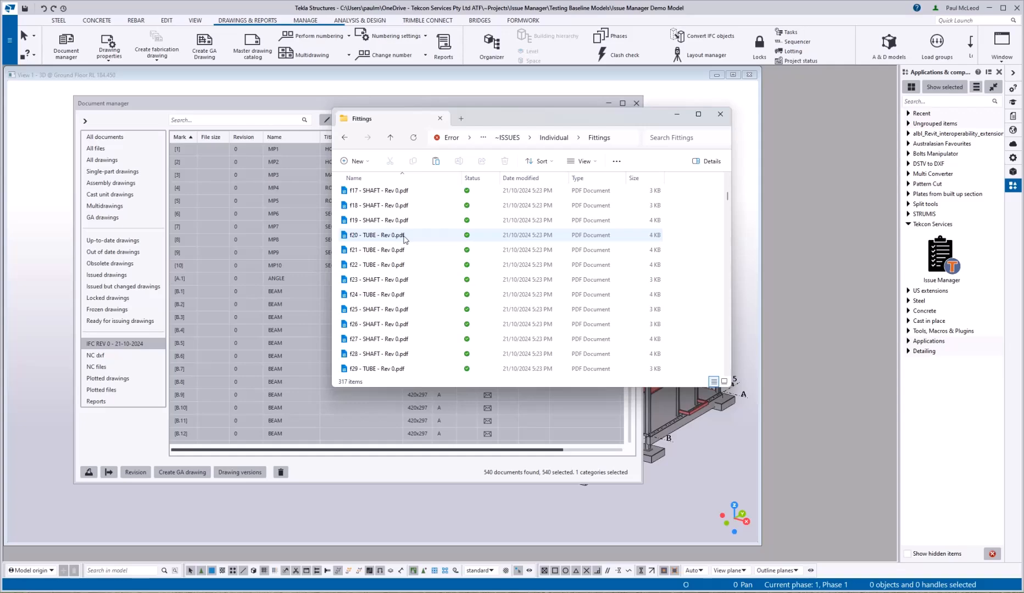
{"action": "left_click", "coordinate": [391, 138]}
{"action": "double_click", "coordinate": [365, 238]}
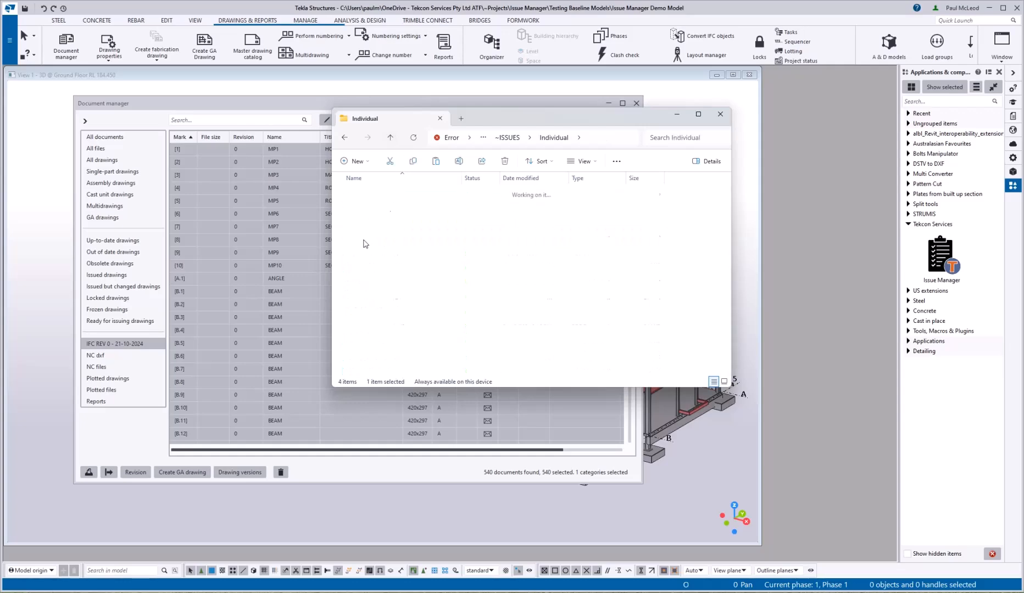
{"action": "left_click", "coordinate": [391, 137]}
{"action": "left_click", "coordinate": [391, 138]}
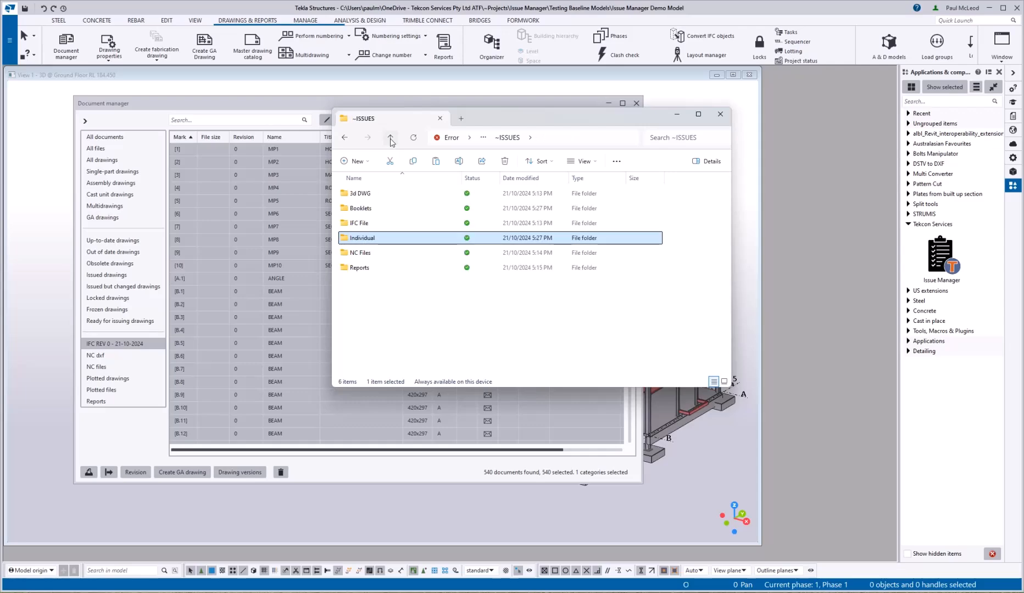
{"action": "double_click", "coordinate": [360, 268]}
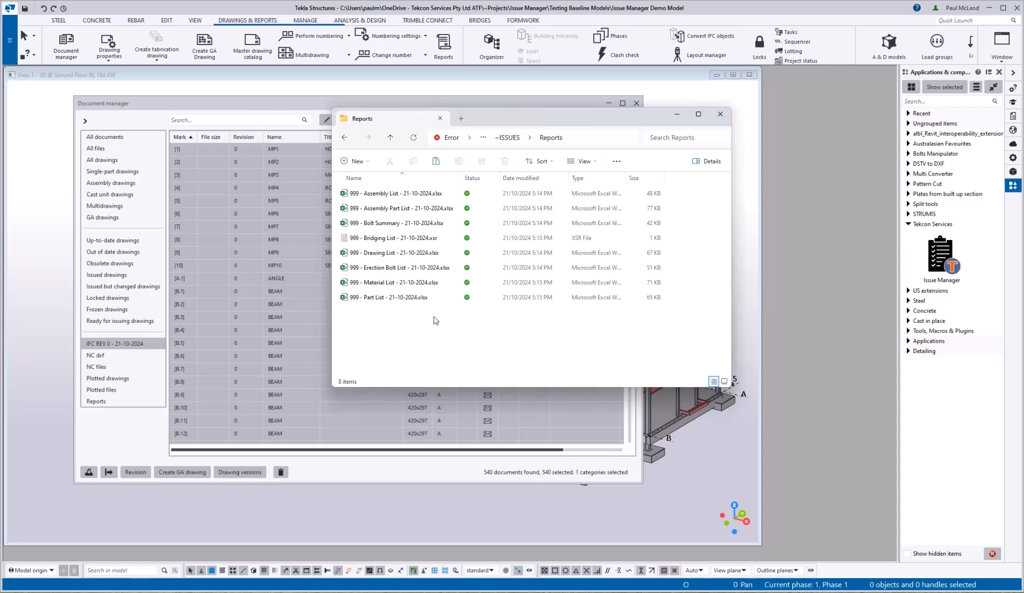
Step: Check the Shafts, Plates and Cold Rolled folders under NC Files
{"action": "left_click", "coordinate": [390, 138]}
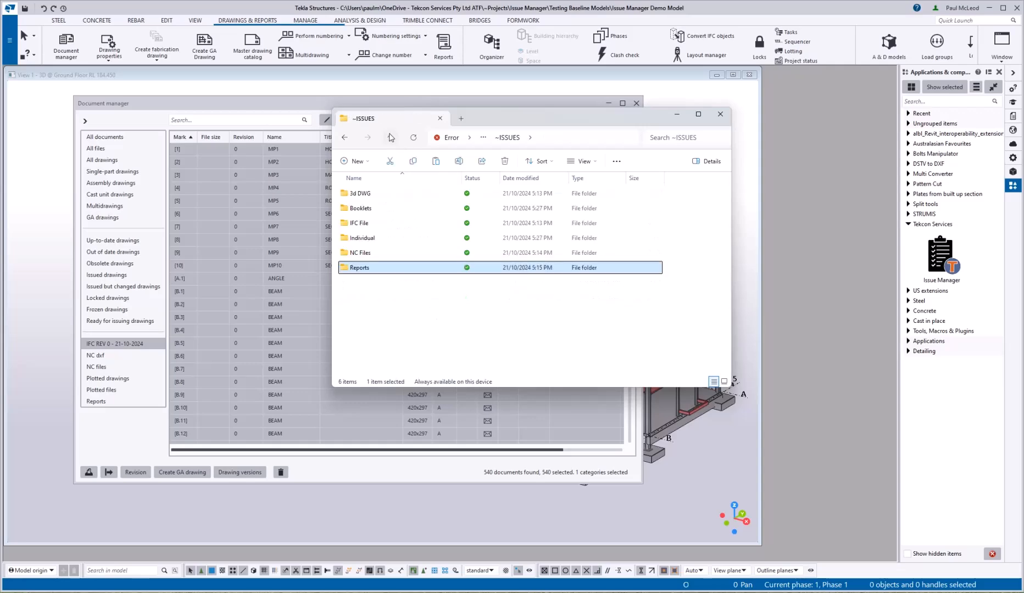
{"action": "double_click", "coordinate": [360, 252]}
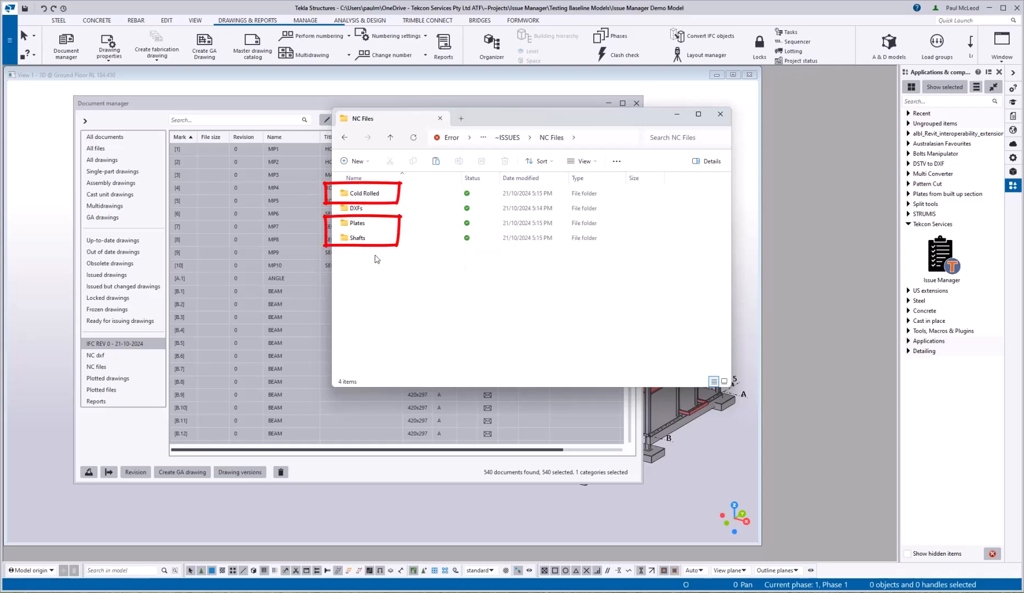
{"action": "left_click", "coordinate": [370, 239]}
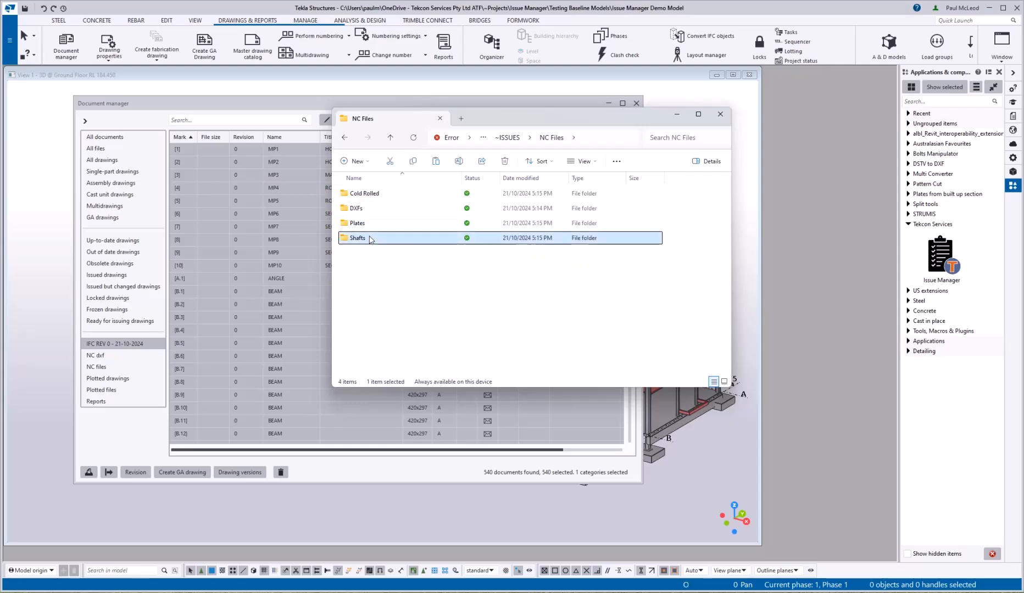
{"action": "double_click", "coordinate": [371, 239]}
{"action": "left_click", "coordinate": [391, 139]}
{"action": "double_click", "coordinate": [357, 223]}
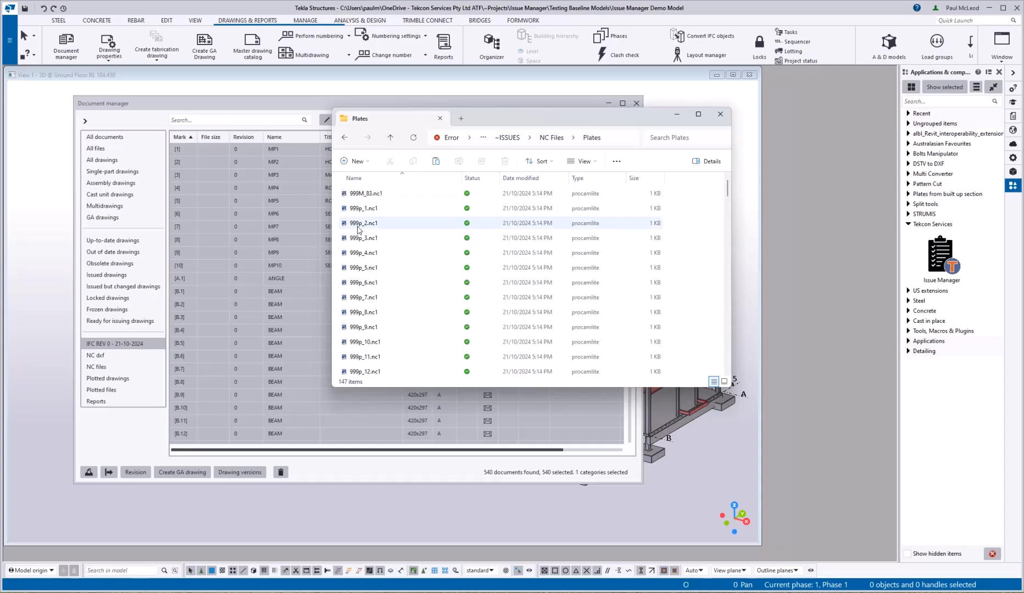
{"action": "left_click", "coordinate": [390, 138]}
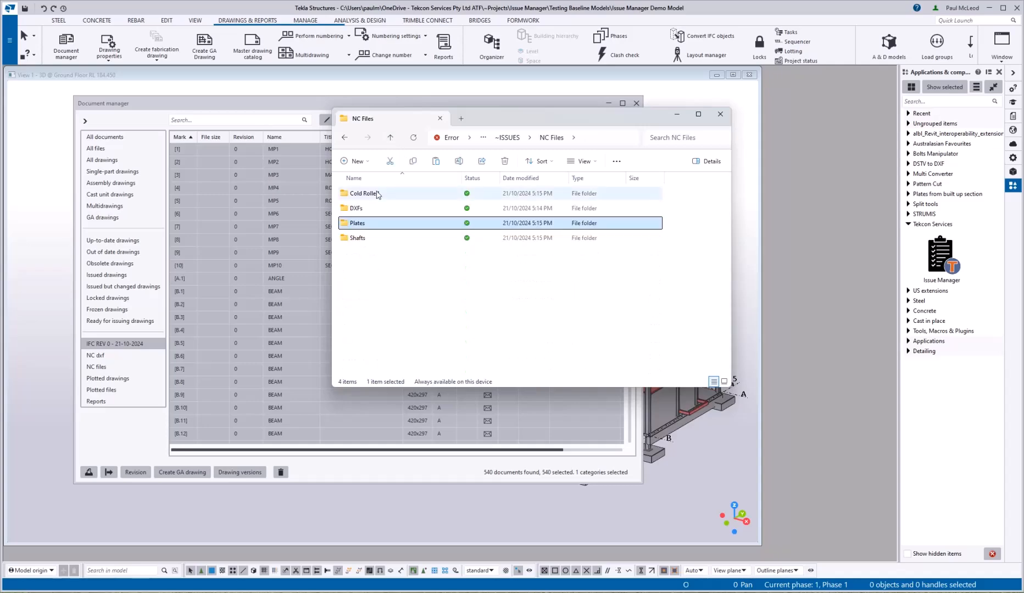
{"action": "double_click", "coordinate": [362, 193]}
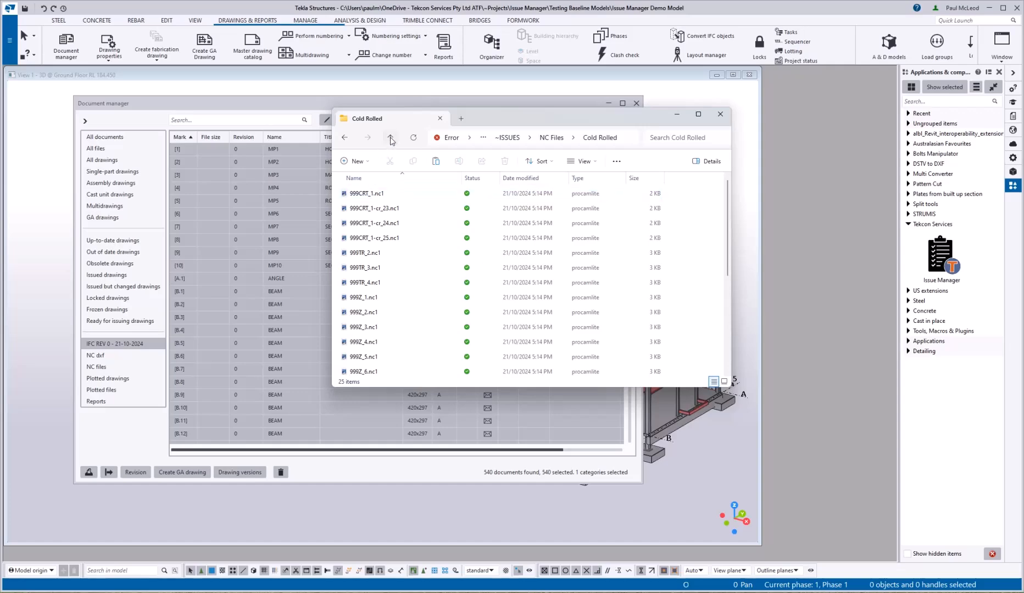
{"action": "left_click", "coordinate": [390, 138]}
Step: Check the plate DXFs, IFC File and 3d DWG outputs, then bring up the Trimble Connect sharing e-mail
{"action": "double_click", "coordinate": [366, 209]}
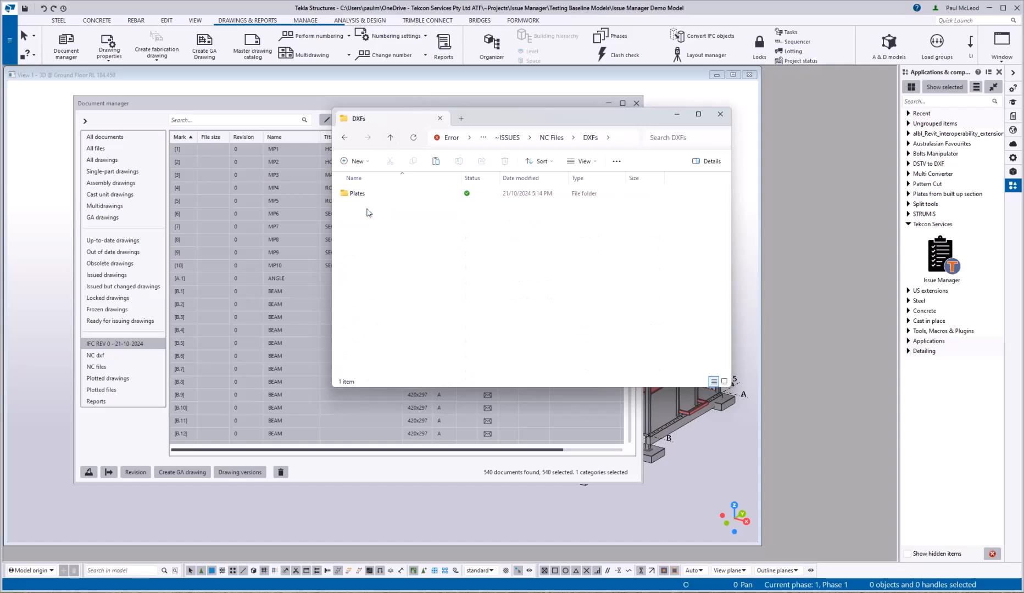
{"action": "double_click", "coordinate": [362, 195]}
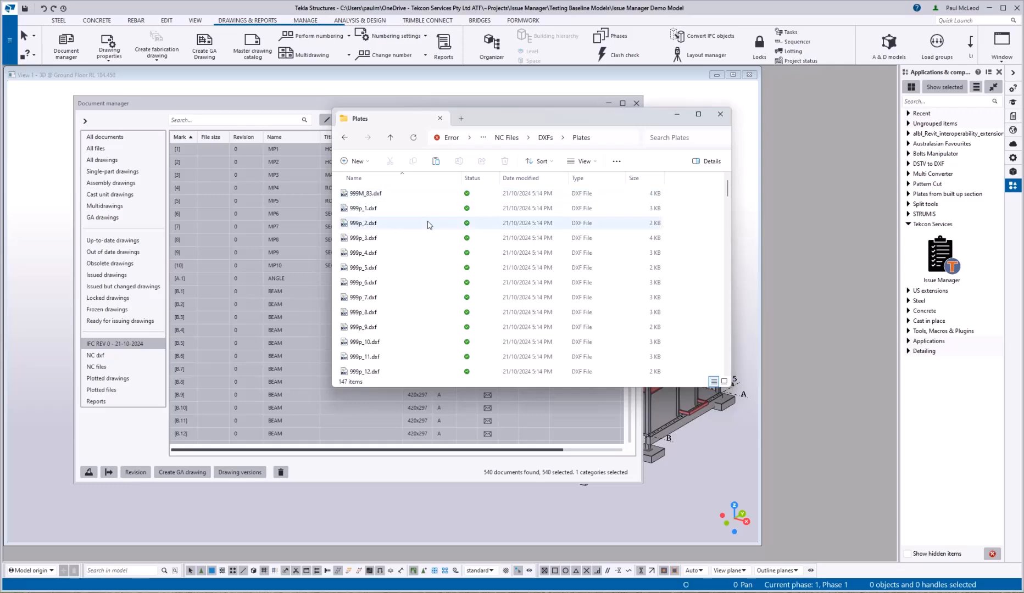
{"action": "left_click", "coordinate": [391, 137]}
{"action": "left_click", "coordinate": [391, 138]}
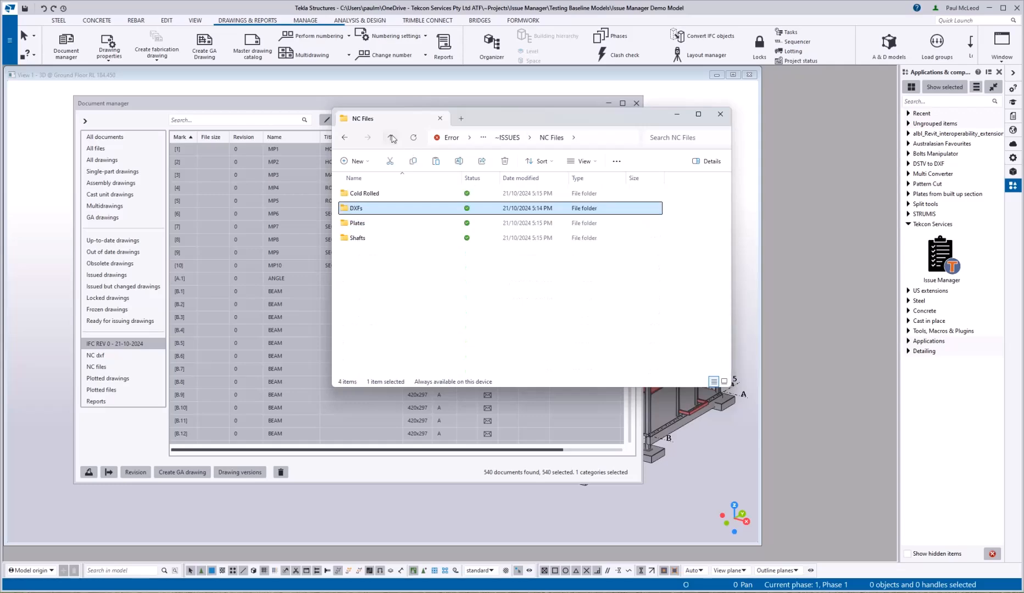
{"action": "left_click", "coordinate": [392, 138]}
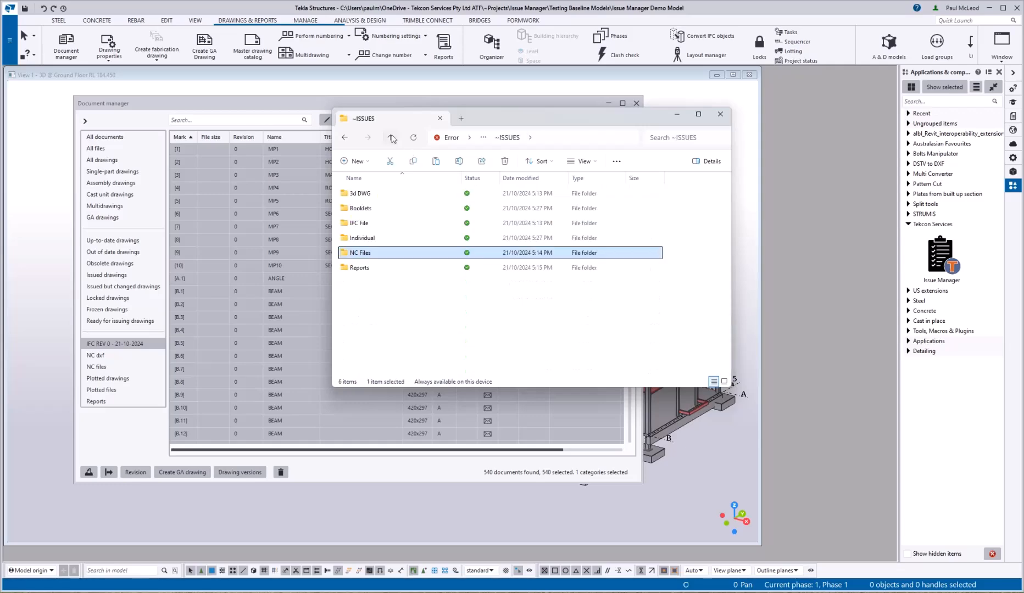
{"action": "double_click", "coordinate": [377, 224]}
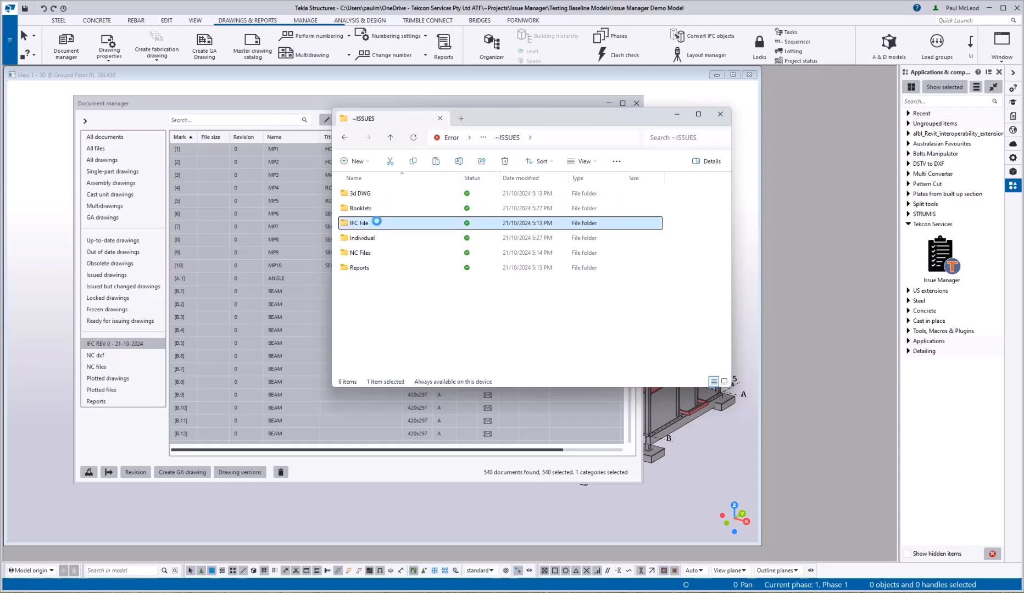
{"action": "left_click", "coordinate": [390, 138]}
{"action": "double_click", "coordinate": [374, 197]}
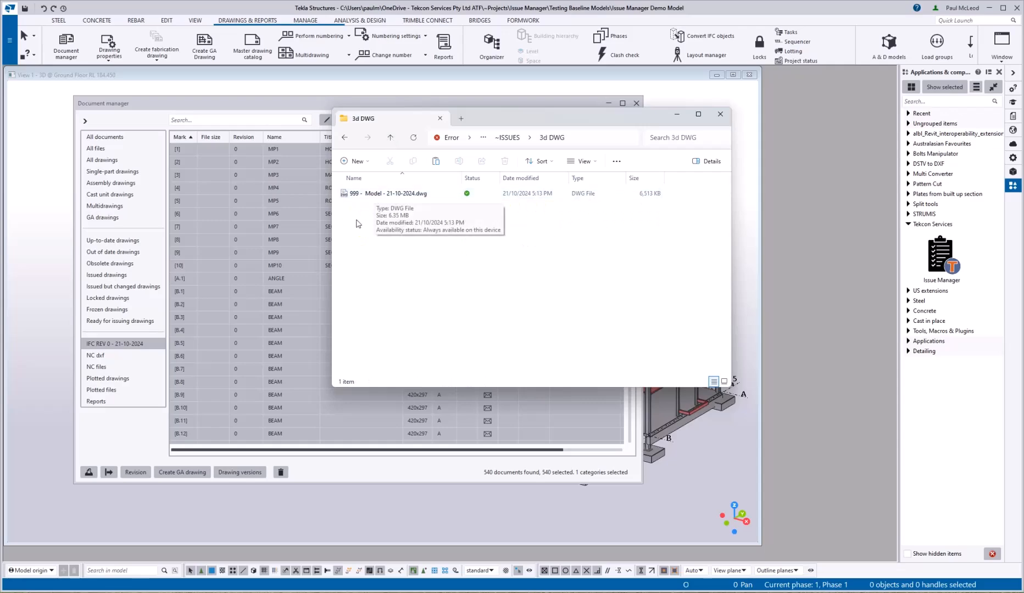
{"action": "left_click", "coordinate": [391, 137]}
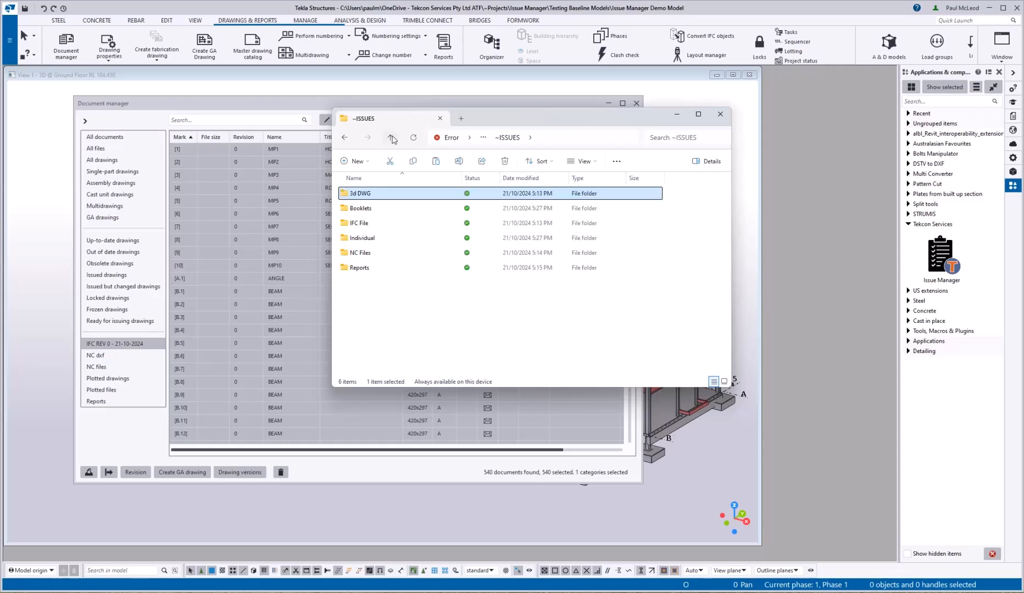
{"action": "left_click", "coordinate": [405, 280]}
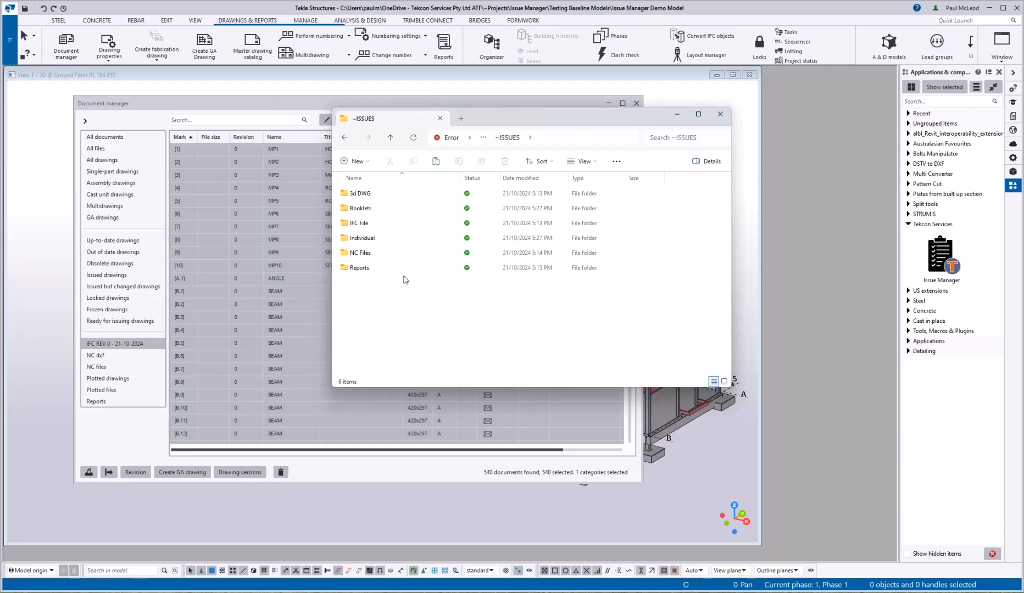
{"action": "key", "text": "alt+Tab"}
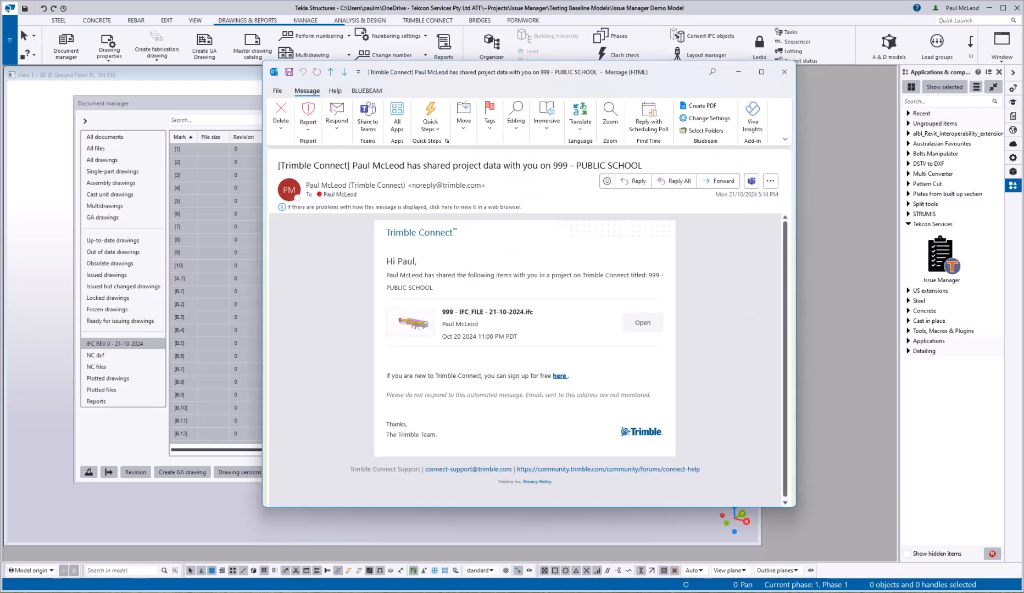